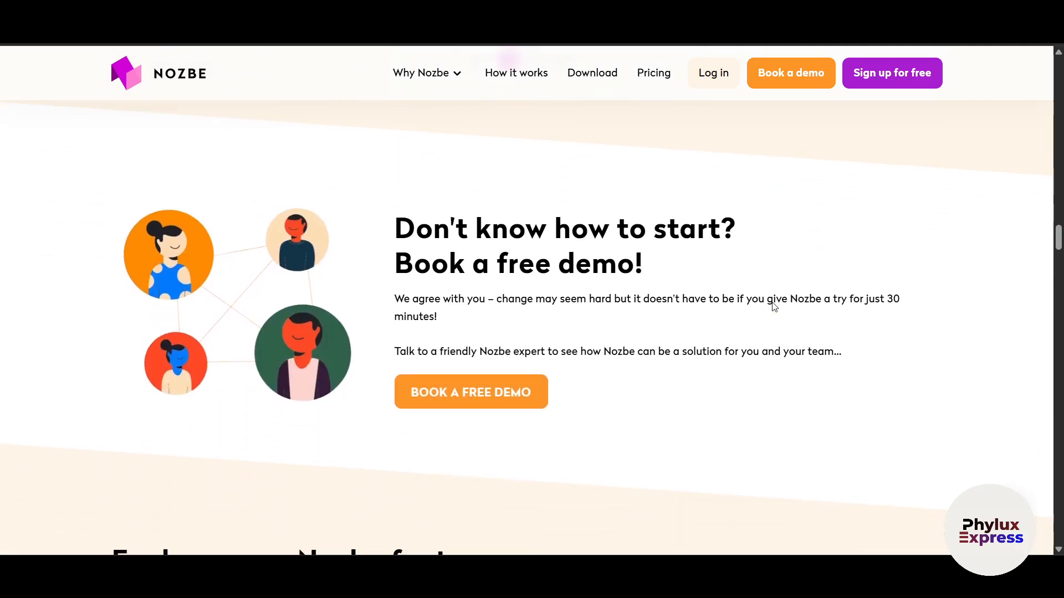
pyautogui.scroll(-9, 774, 307)
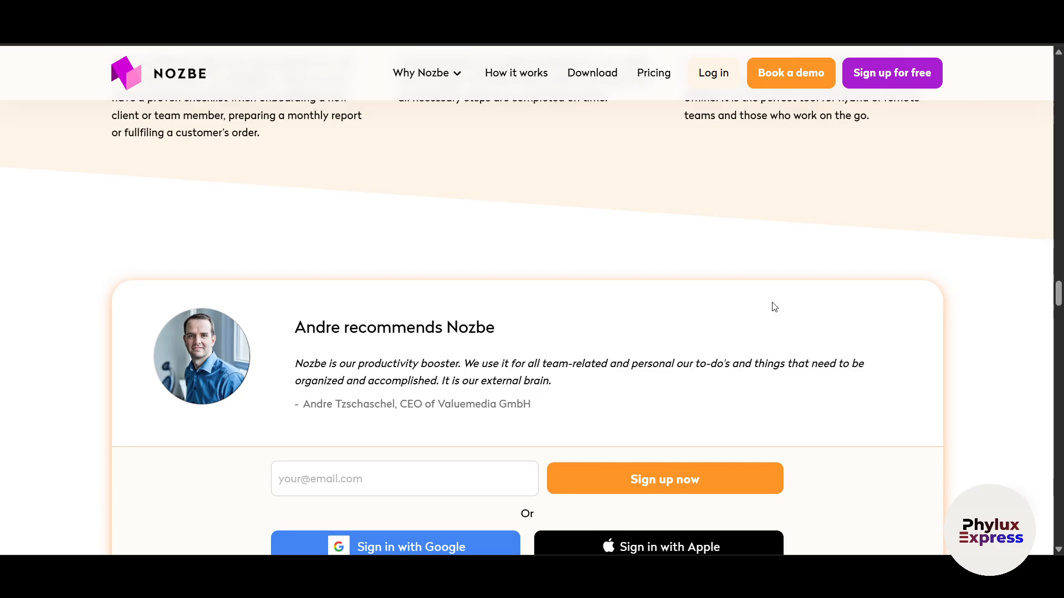
# - Go back to the Google results and open the 'Nozbe - best project management' result
pyautogui.hotkey('alt', 'Left')
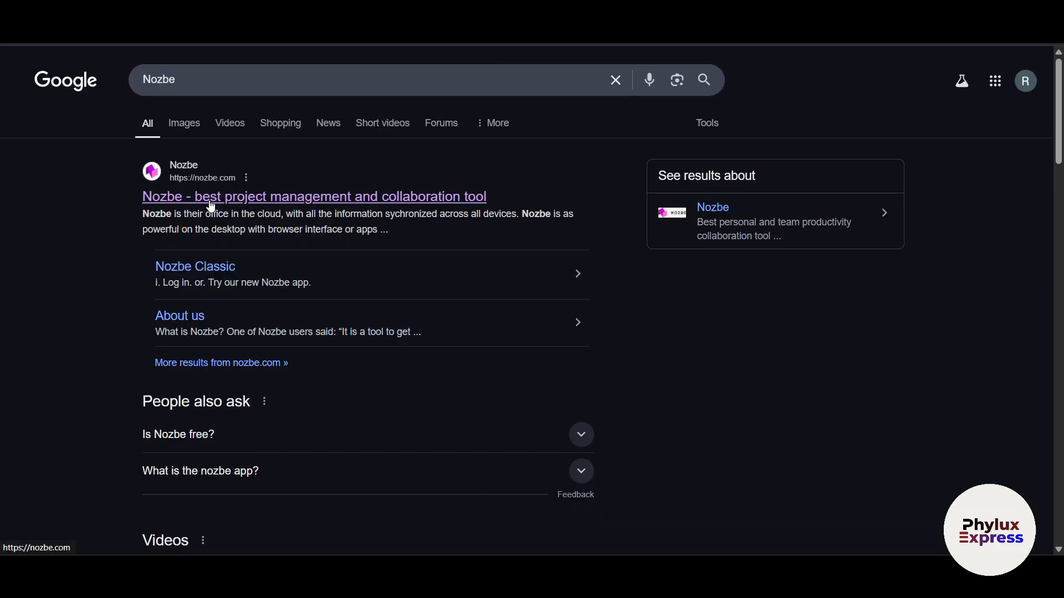
pyautogui.click(210, 207)
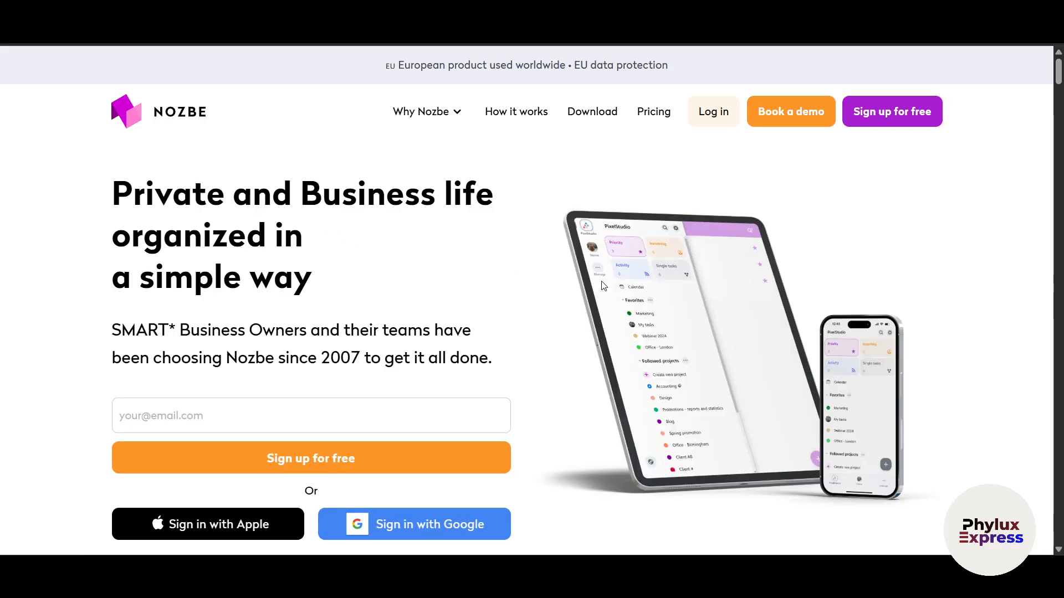
# - Open the Pricing page and review the Free ($0), Premium ($8) and Business ($12) plans
pyautogui.click(654, 113)
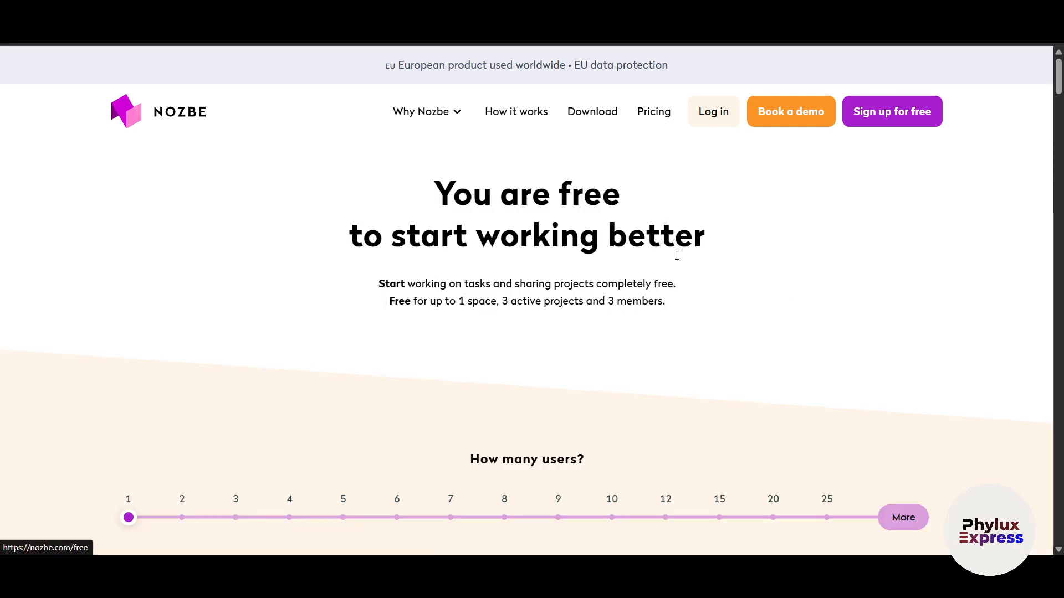
pyautogui.scroll(-4, 758, 327)
pyautogui.scroll(-4, 715, 323)
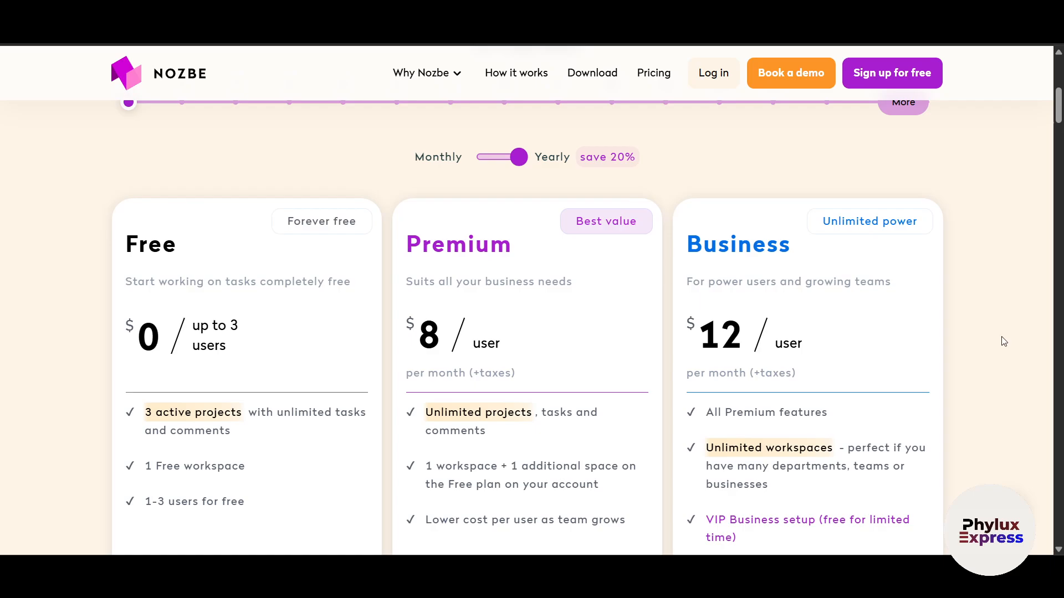
pyautogui.scroll(-1, 1004, 341)
pyautogui.scroll(-3, 171, 301)
pyautogui.scroll(3, 161, 339)
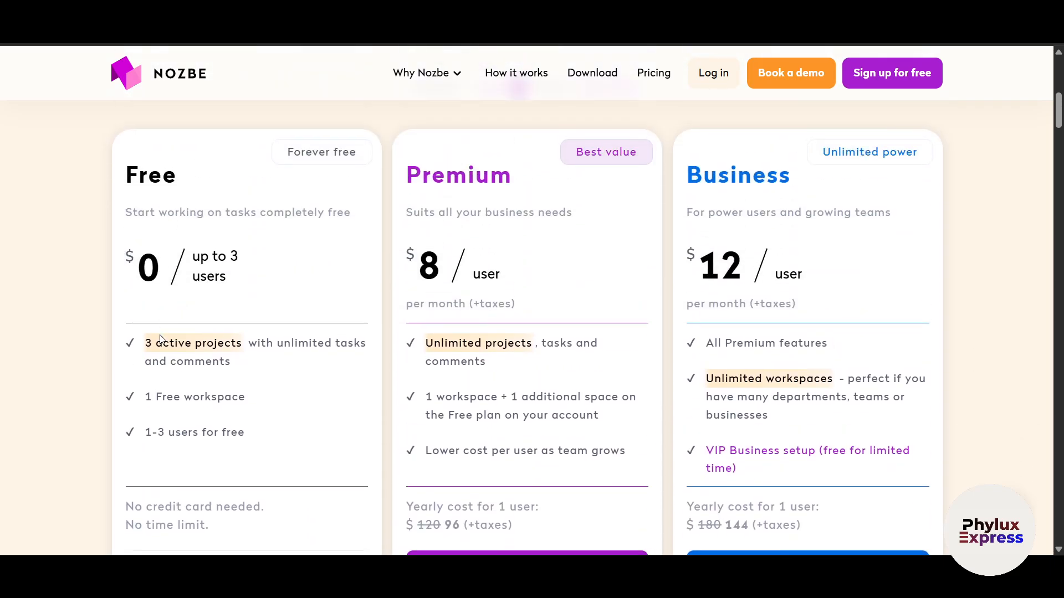
pyautogui.scroll(-1, 240, 361)
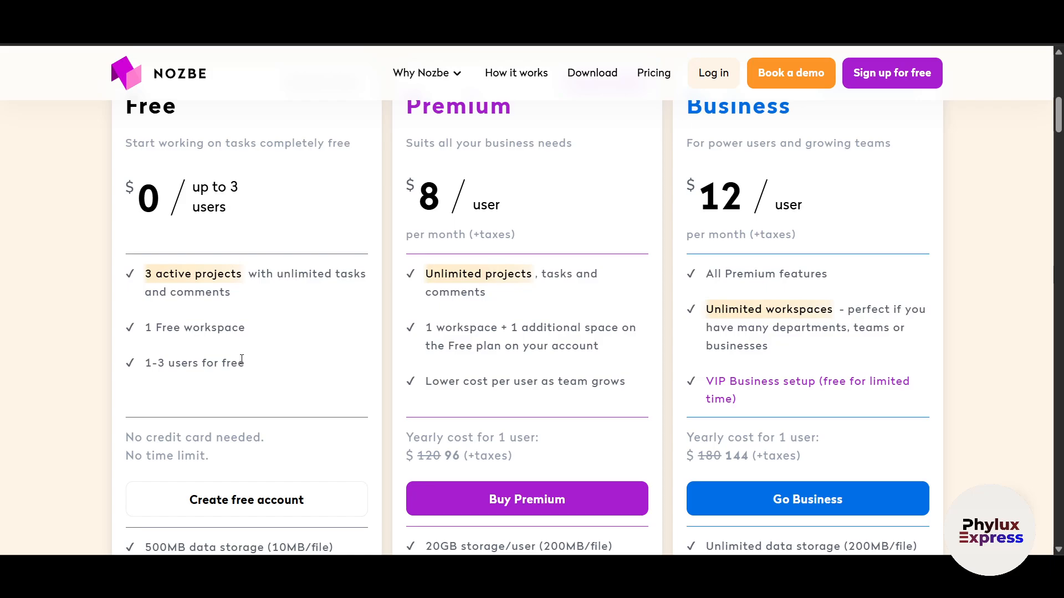
pyautogui.scroll(-2, 257, 373)
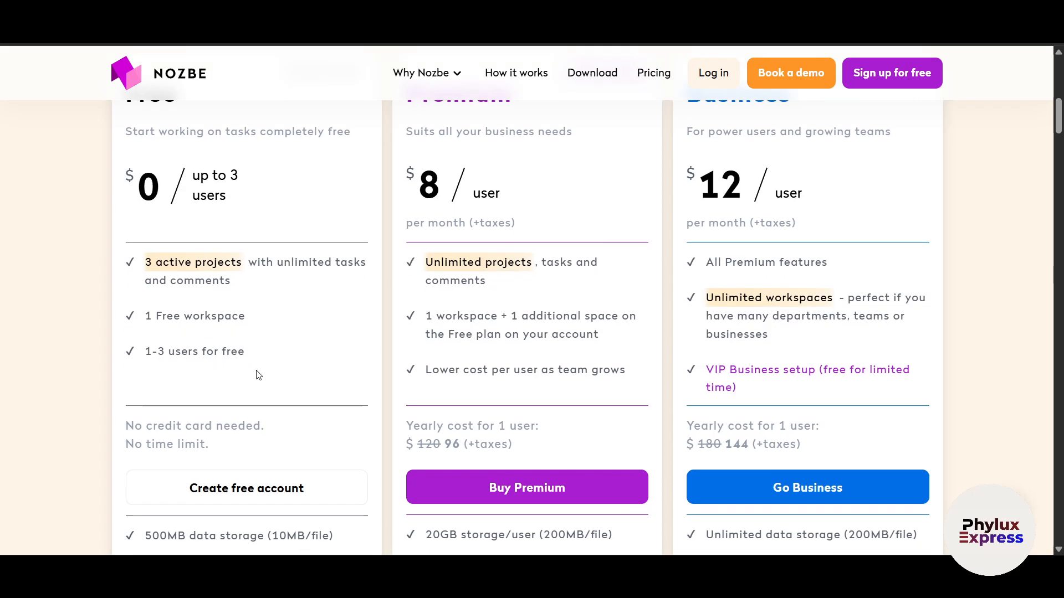
pyautogui.scroll(2, 257, 380)
pyautogui.scroll(1, 399, 382)
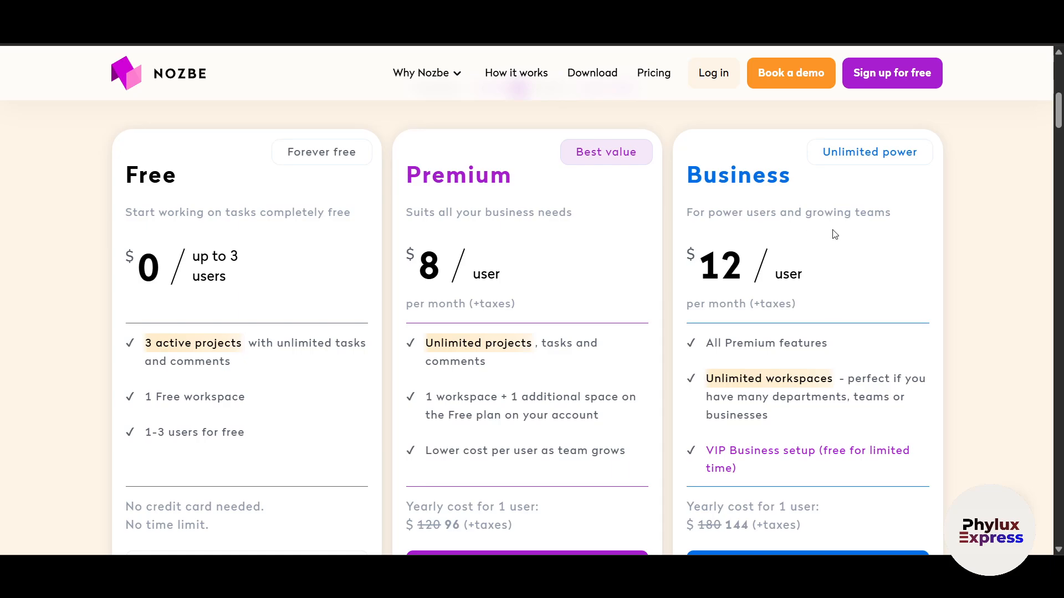
pyautogui.scroll(-3, 825, 255)
pyautogui.scroll(-6, 765, 399)
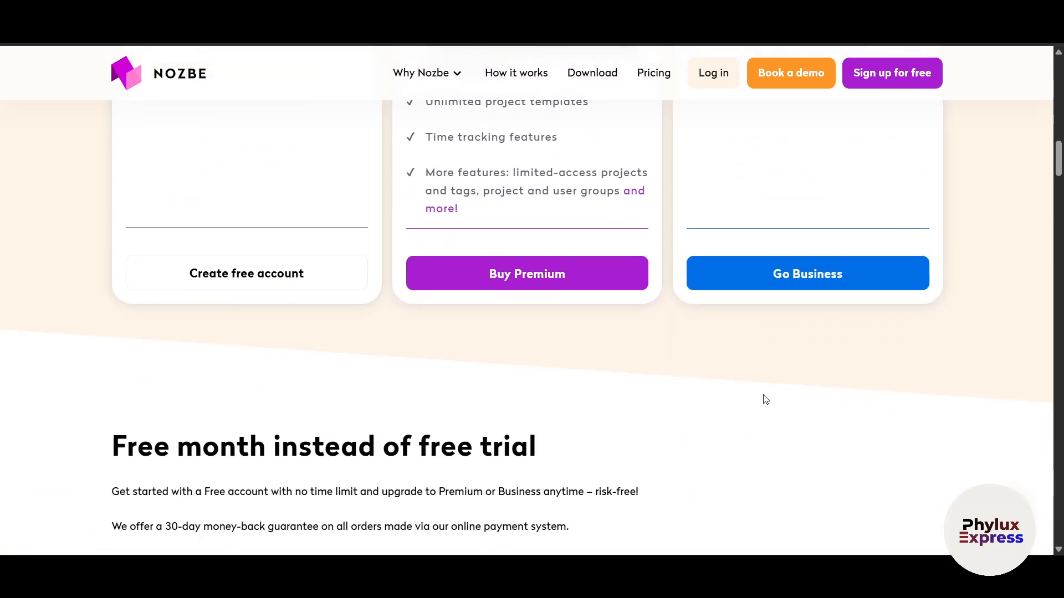
pyautogui.scroll(7, 765, 399)
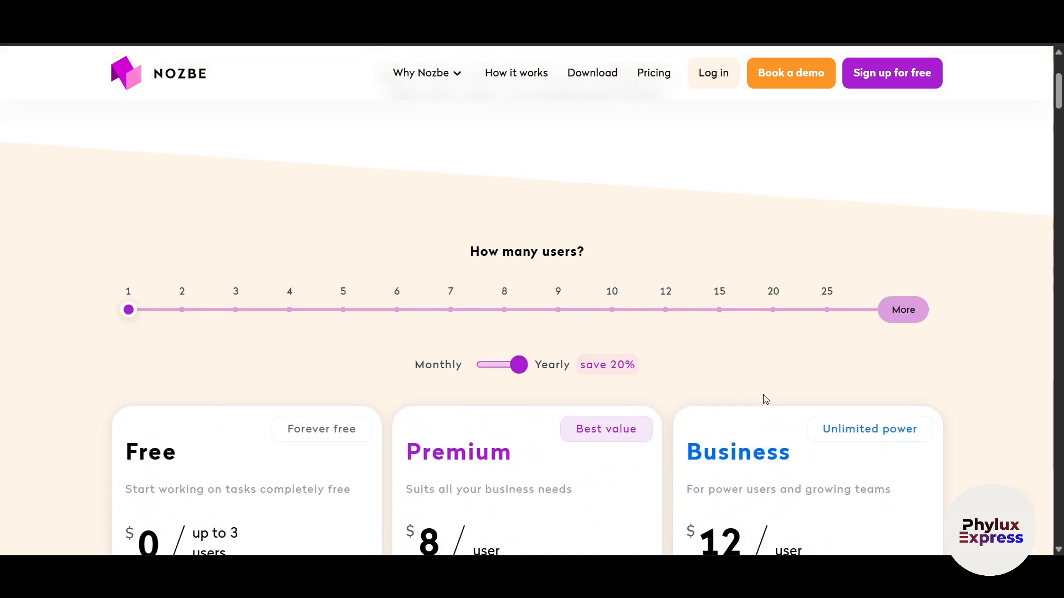
pyautogui.scroll(-1, 409, 346)
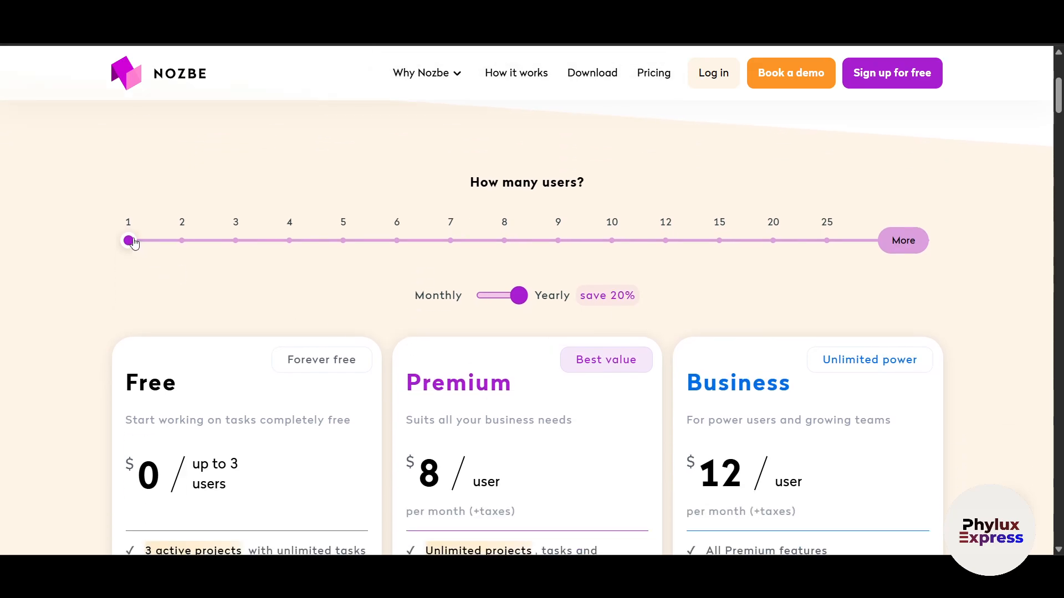
# - Try the 'How many users?' slider at 4, 25 and 1 users, comparing the prices
pyautogui.click(290, 242)
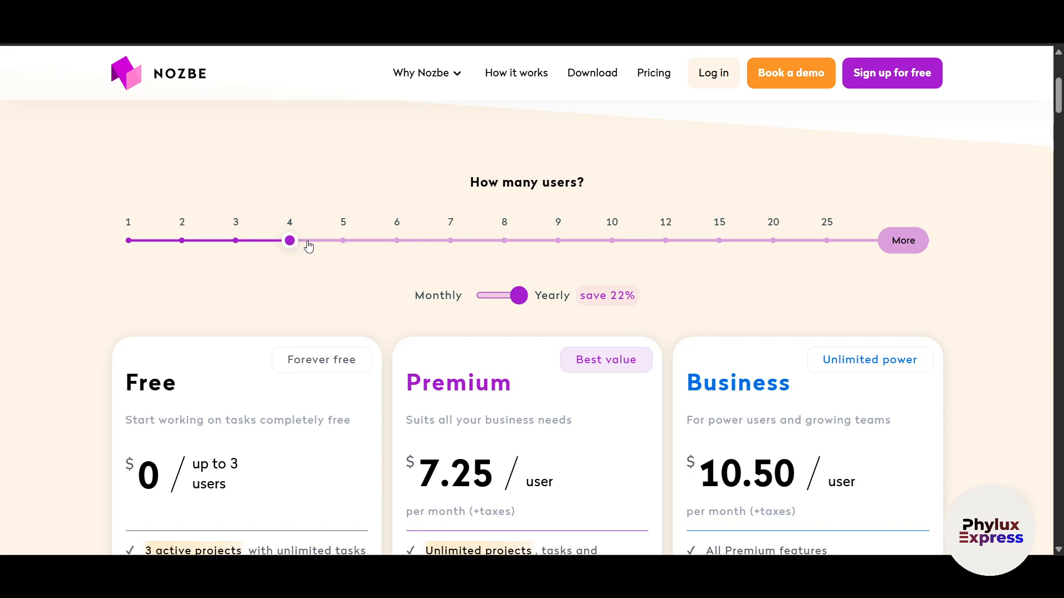
pyautogui.click(828, 243)
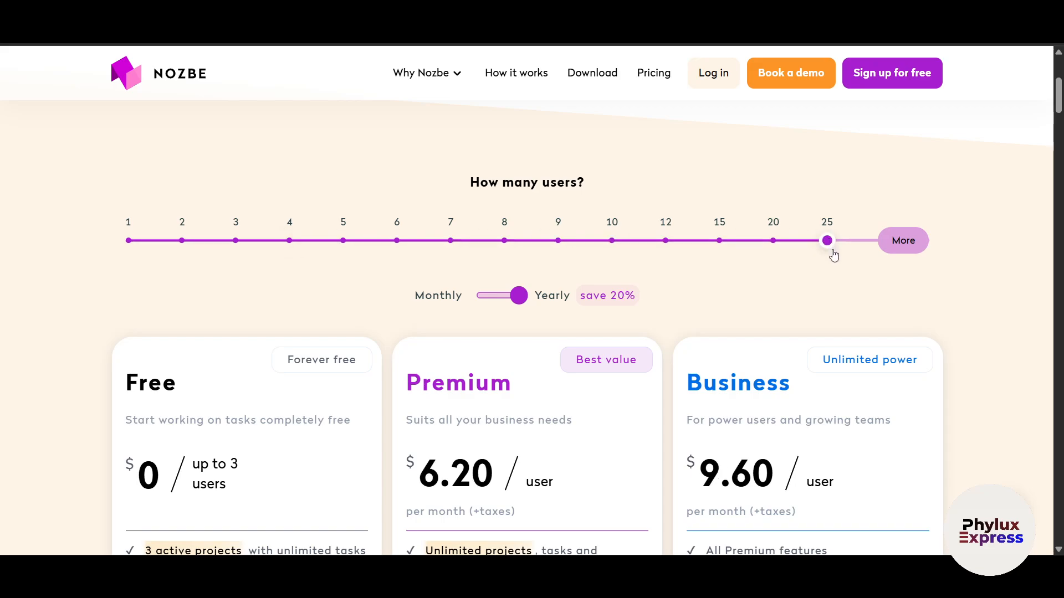
pyautogui.scroll(-3, 831, 254)
pyautogui.scroll(1, 448, 348)
pyautogui.scroll(2, 448, 348)
pyautogui.click(132, 240)
pyautogui.scroll(-1, 110, 330)
pyautogui.scroll(-3, 111, 329)
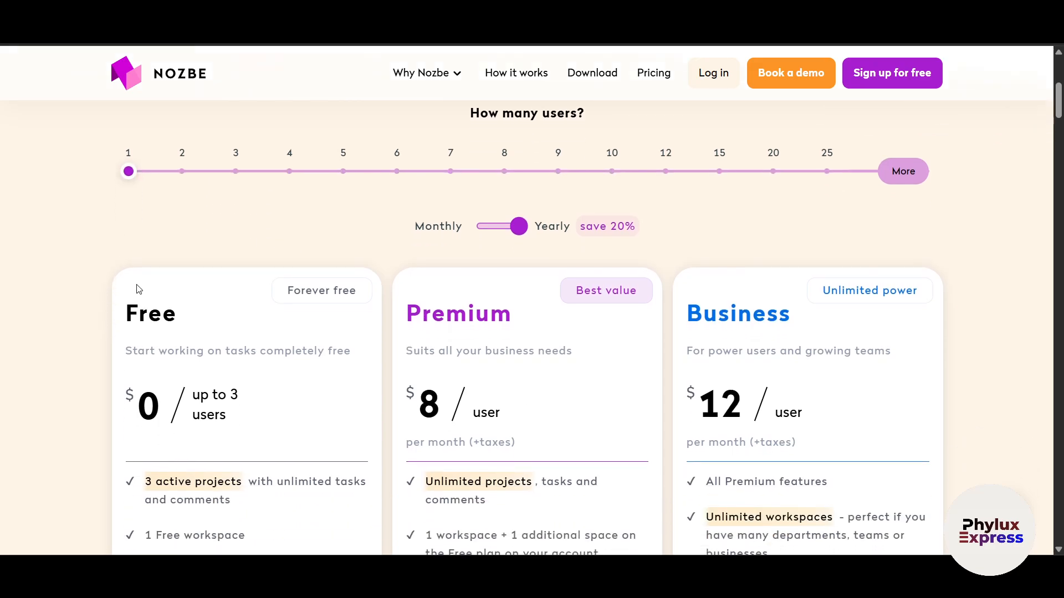
pyautogui.scroll(2, 360, 316)
pyautogui.scroll(-3, 463, 396)
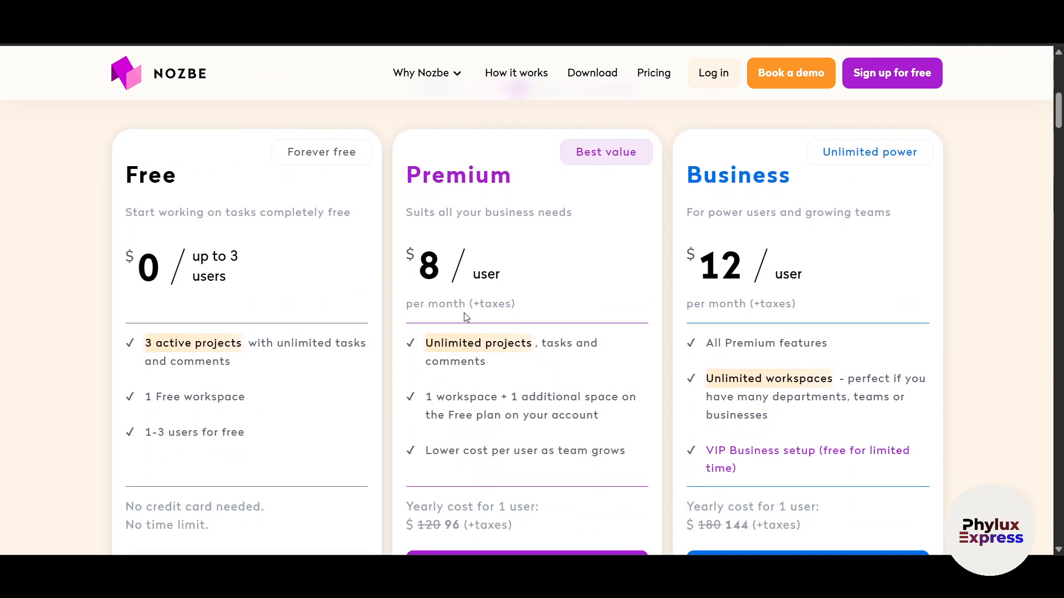
pyautogui.scroll(1, 466, 318)
pyautogui.scroll(2, 464, 317)
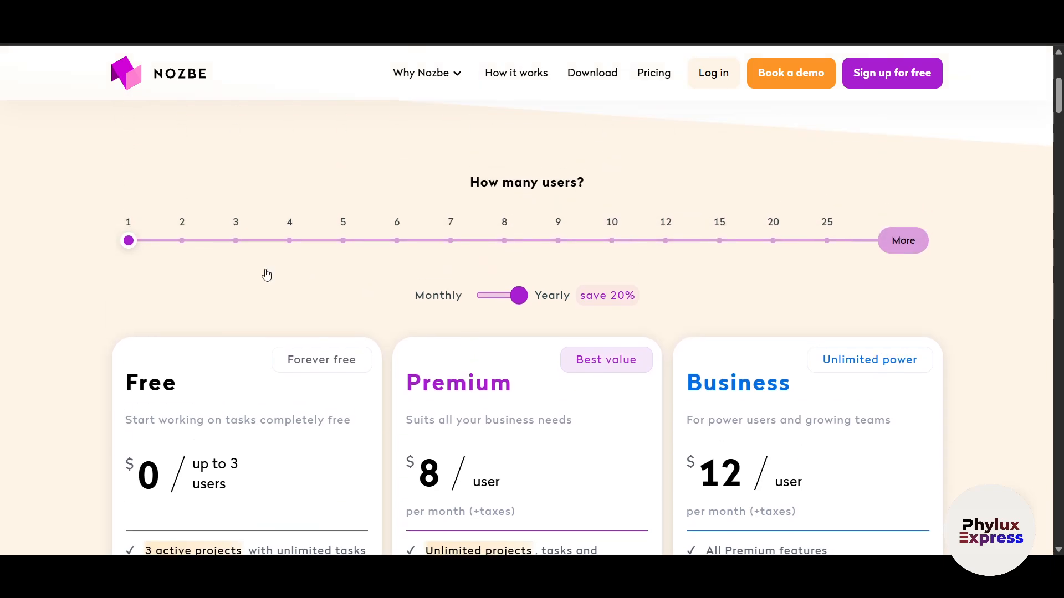
# - Settle the user slider on 15, giving $1152 yearly for Premium and $1776 for Business
pyautogui.click(399, 247)
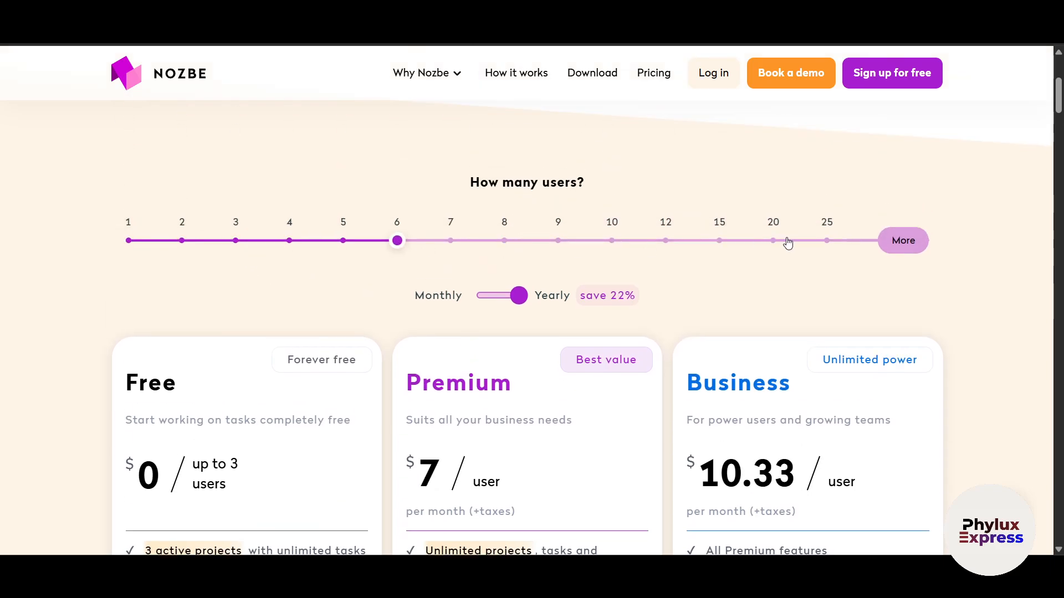
pyautogui.click(827, 241)
pyautogui.click(721, 243)
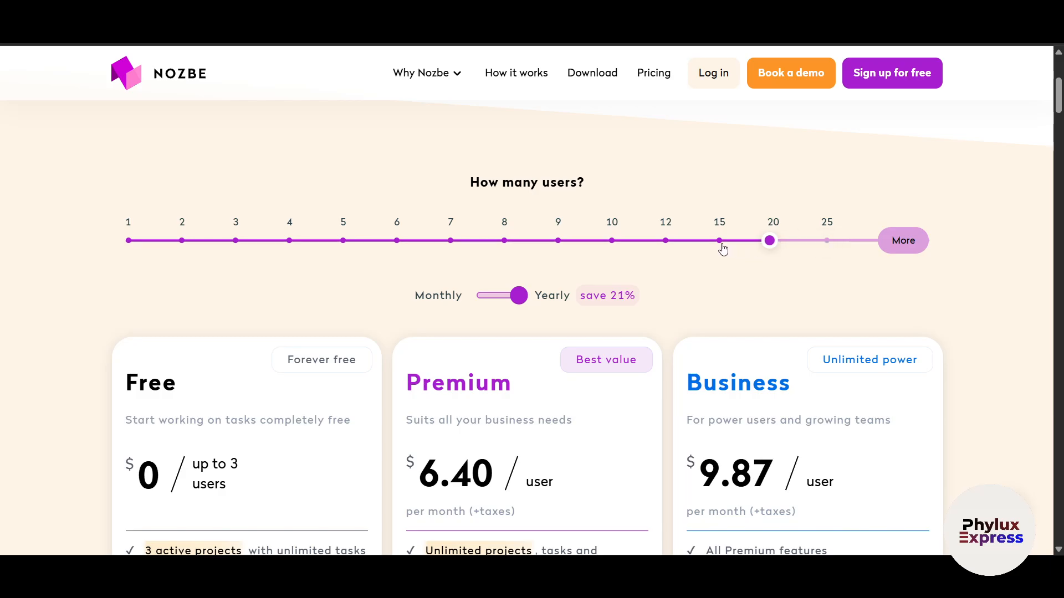
pyautogui.scroll(-3, 969, 360)
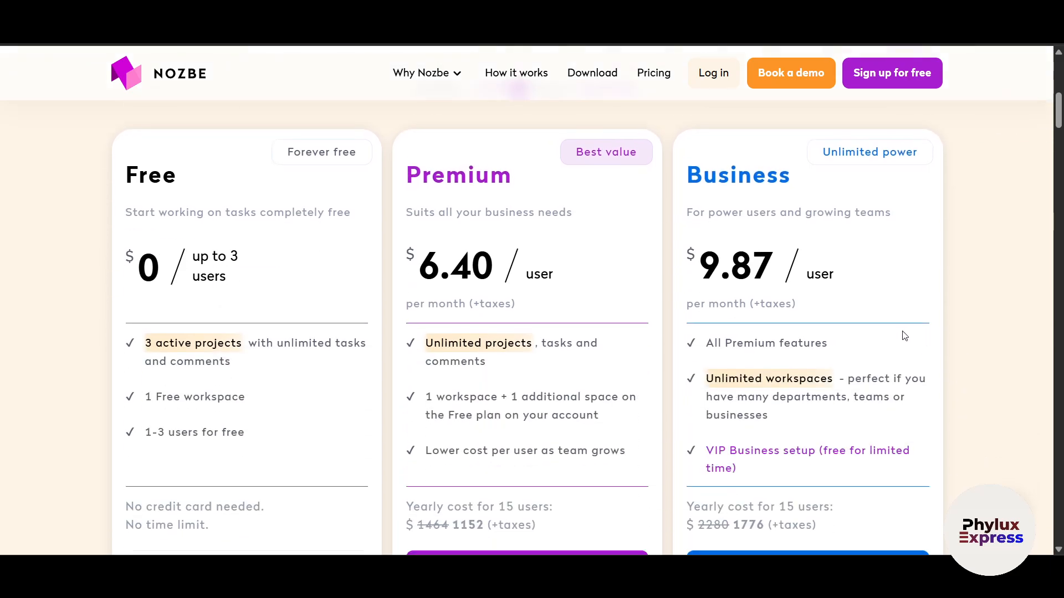
pyautogui.scroll(-5, 387, 356)
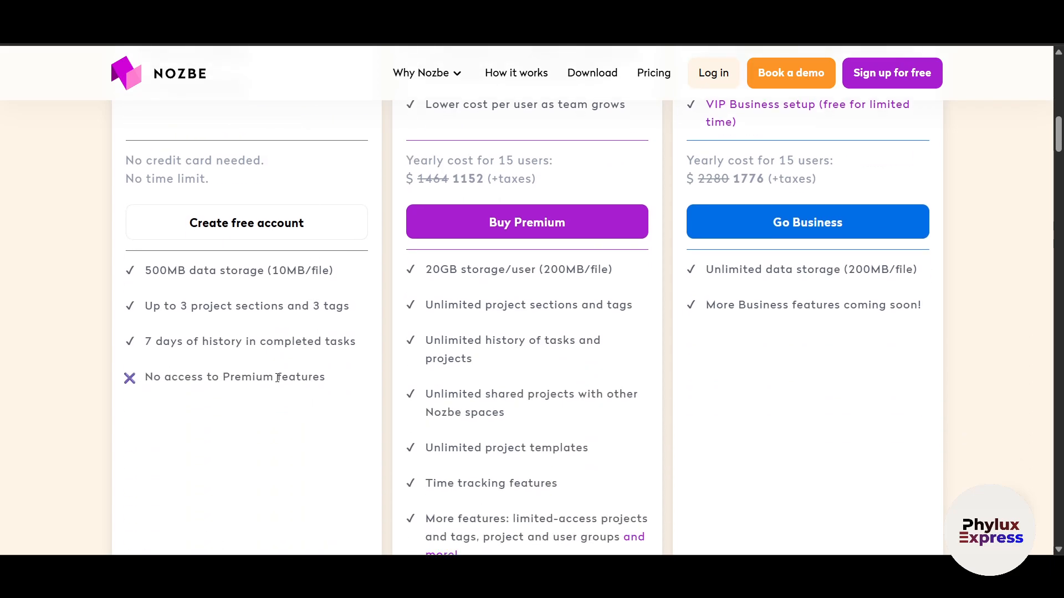
pyautogui.scroll(2, 287, 391)
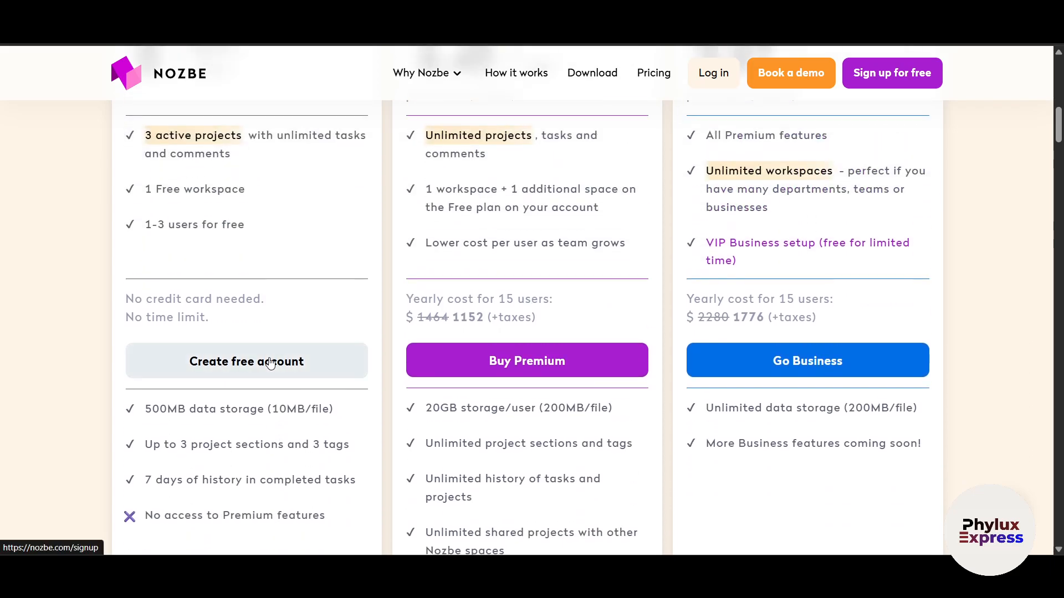
# - Create a free account by signing in with a Google account and allowing Nozbe access
pyautogui.click(270, 363)
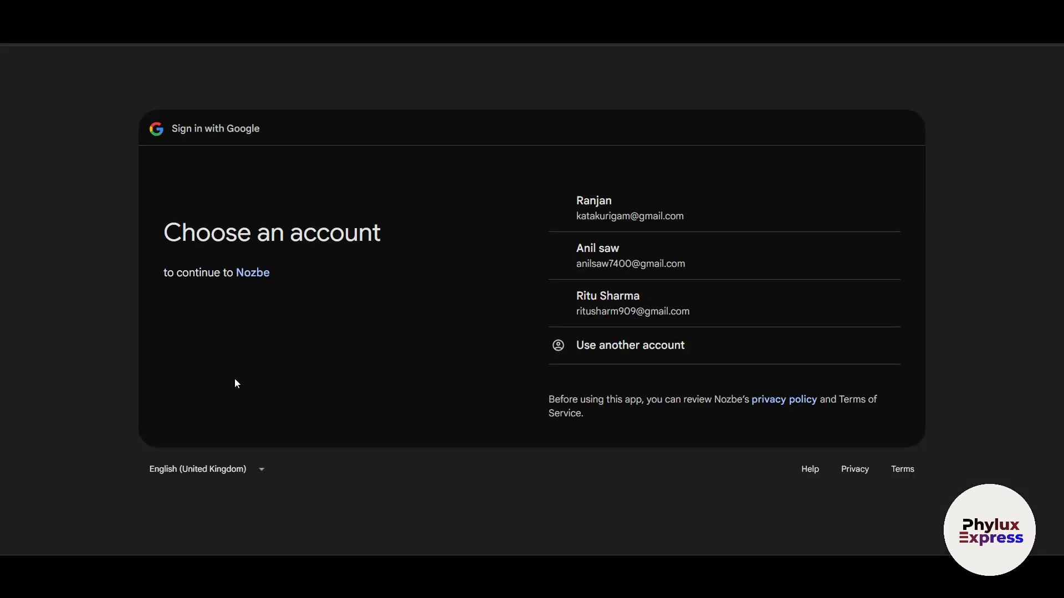
pyautogui.click(624, 261)
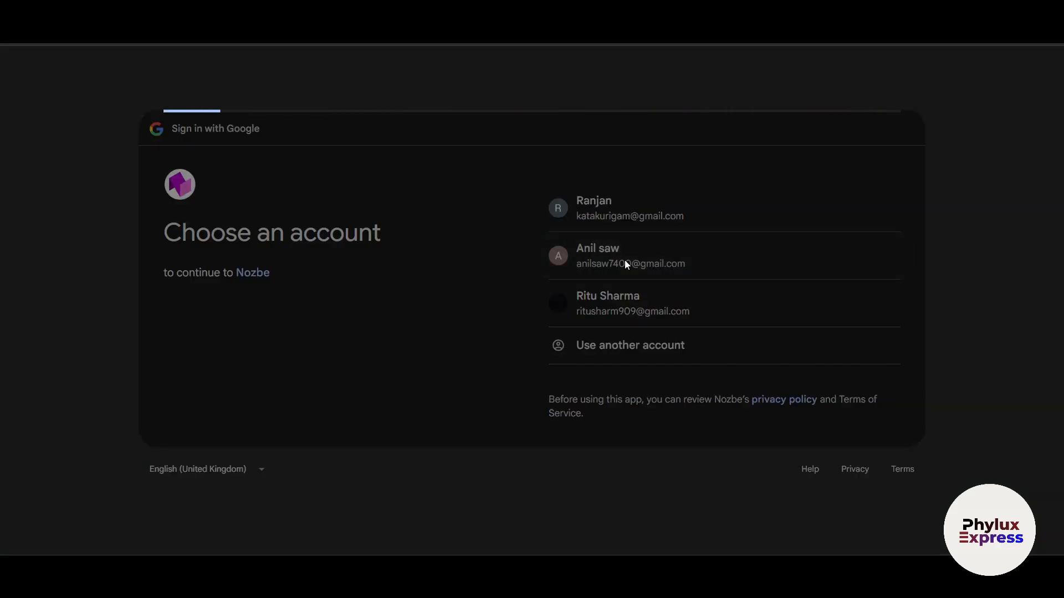
pyautogui.click(792, 370)
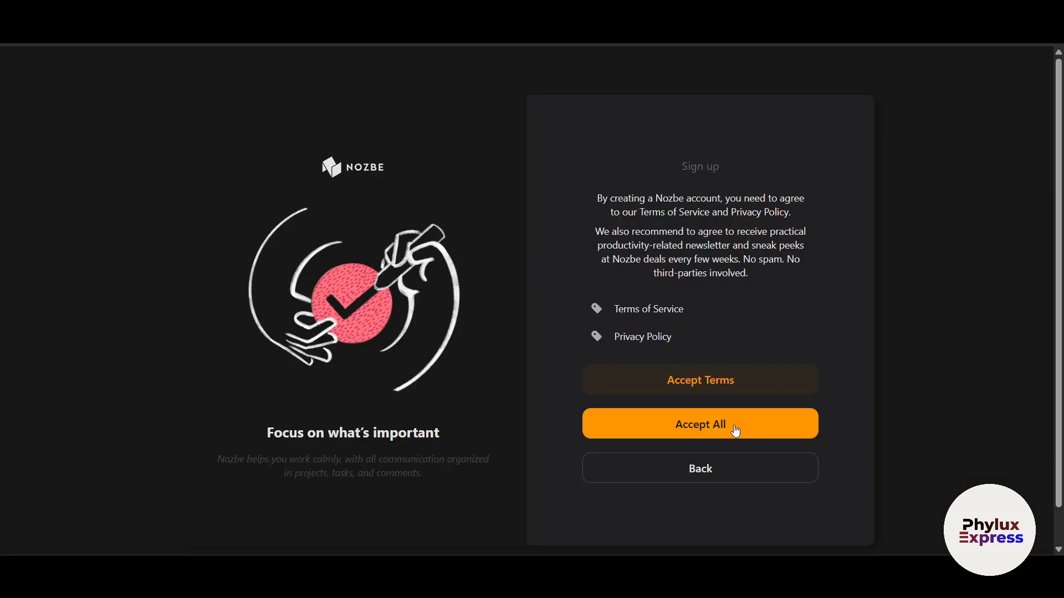
pyautogui.click(723, 424)
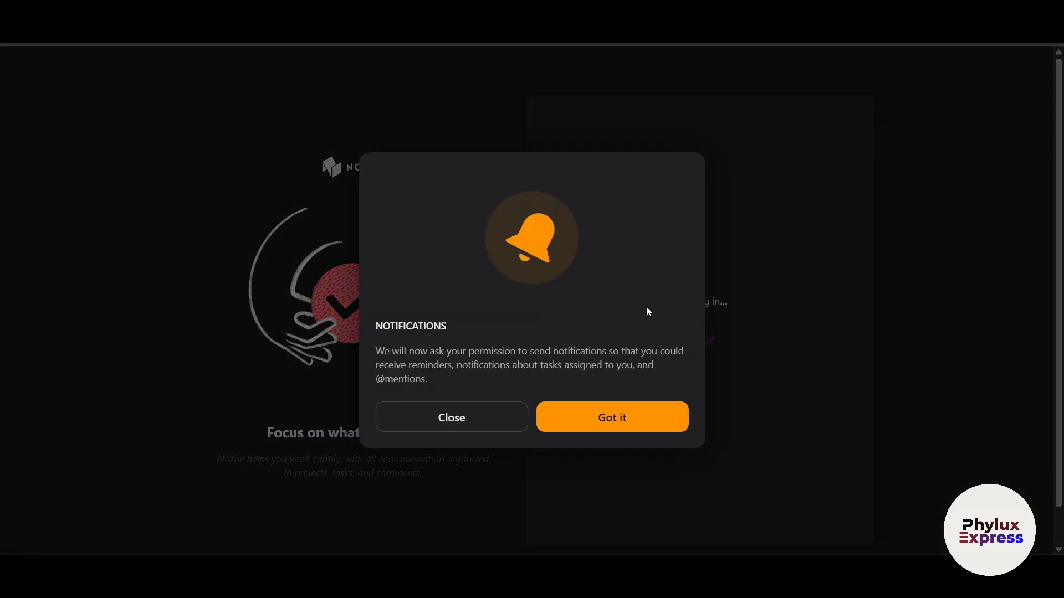
# - Dismiss the notification notice and the browser prompt, then choose For work setup
pyautogui.click(633, 419)
pyautogui.click(388, 64)
pyautogui.click(487, 428)
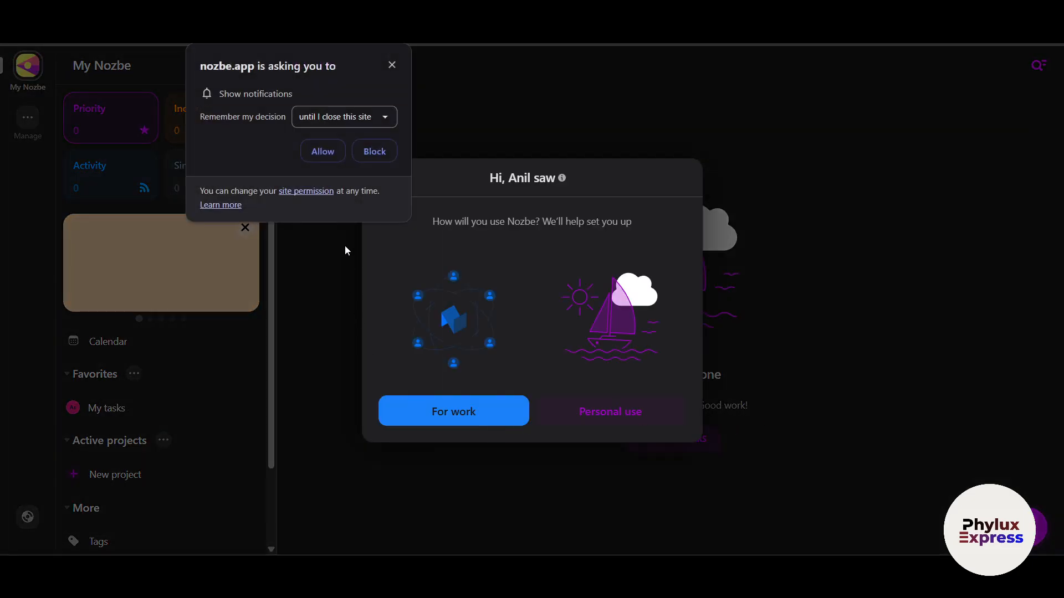
pyautogui.click(392, 66)
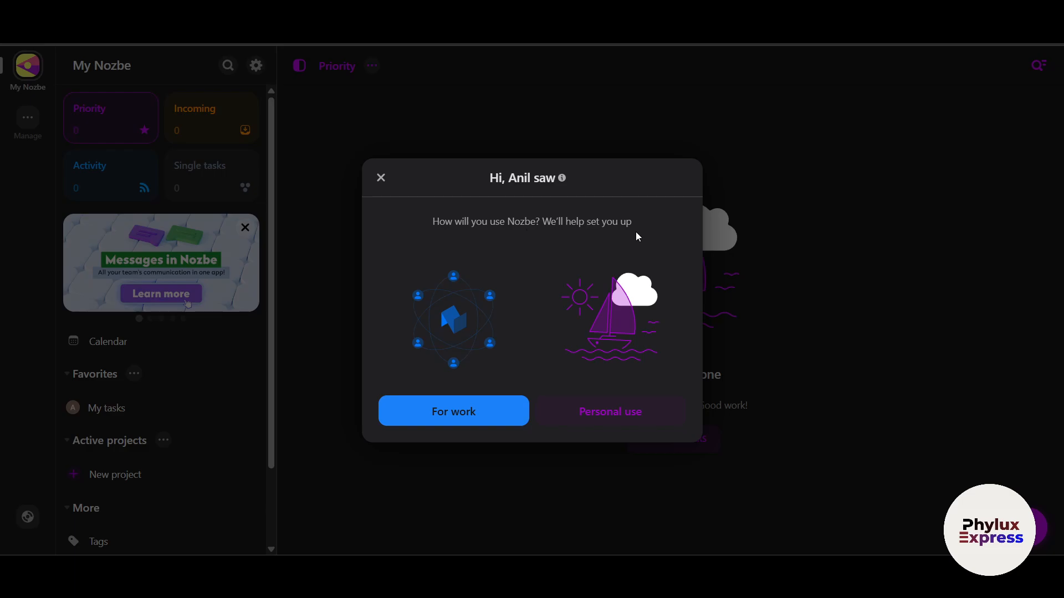
pyautogui.click(462, 420)
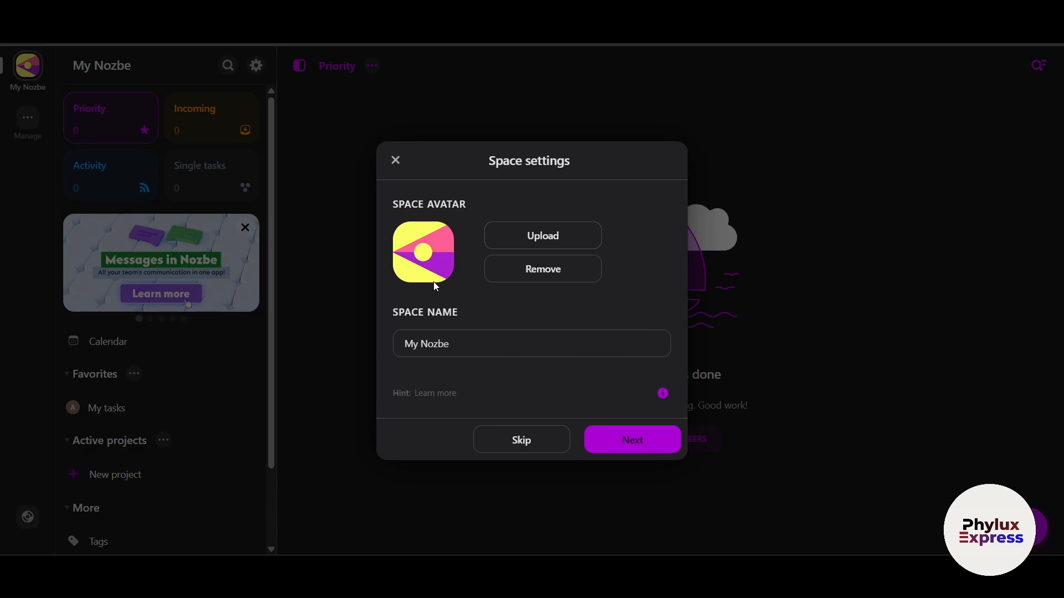
# - Give the space a photo avatar and rename it to 'My Nozbeee'
pyautogui.click(528, 238)
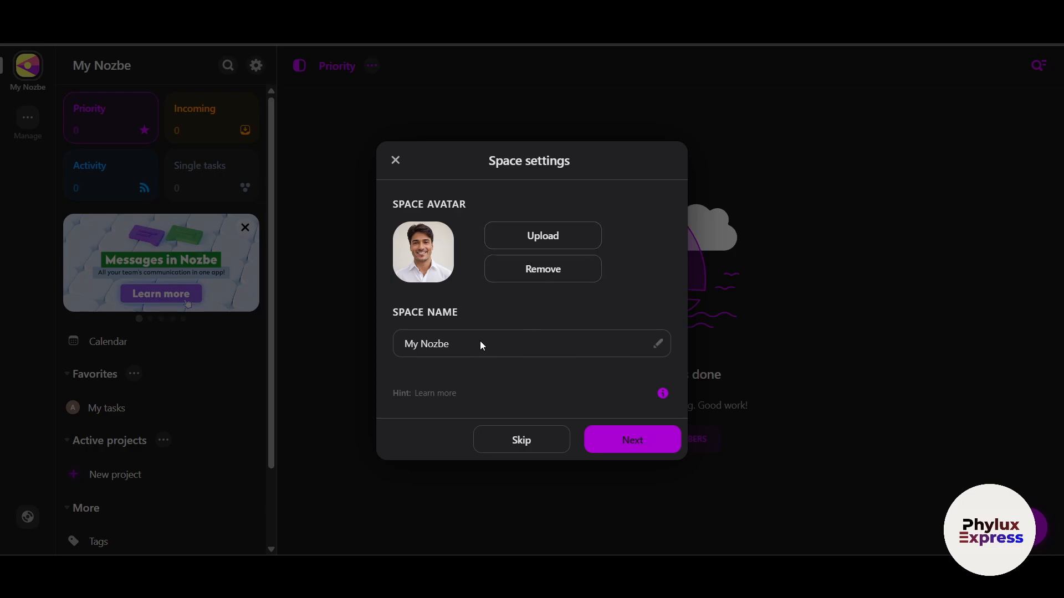
pyautogui.moveTo(480, 343); pyautogui.dragTo(406, 368)
pyautogui.click(515, 336)
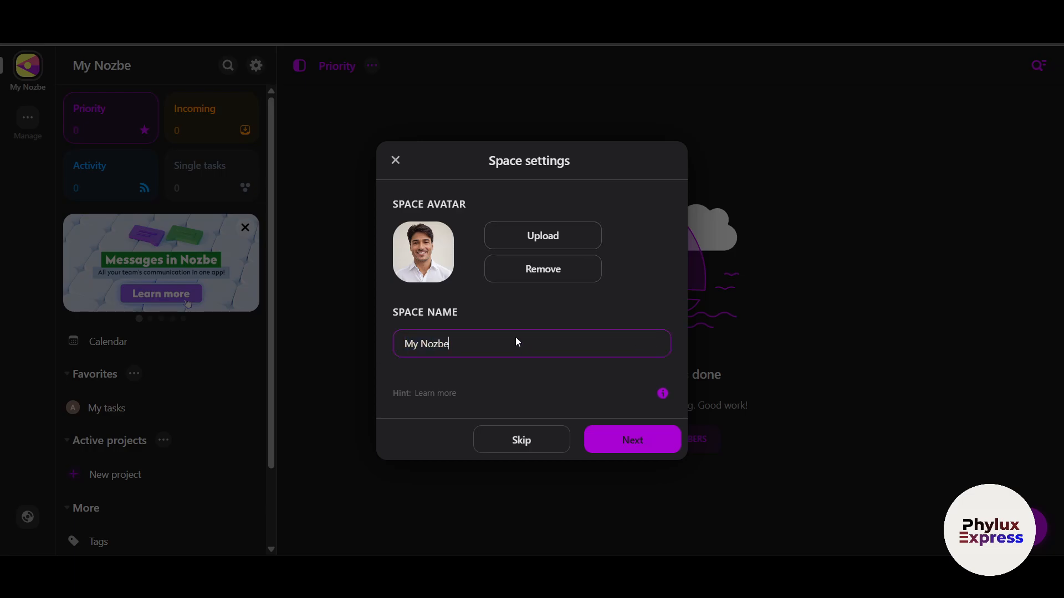
pyautogui.write('ee')
pyautogui.click(632, 442)
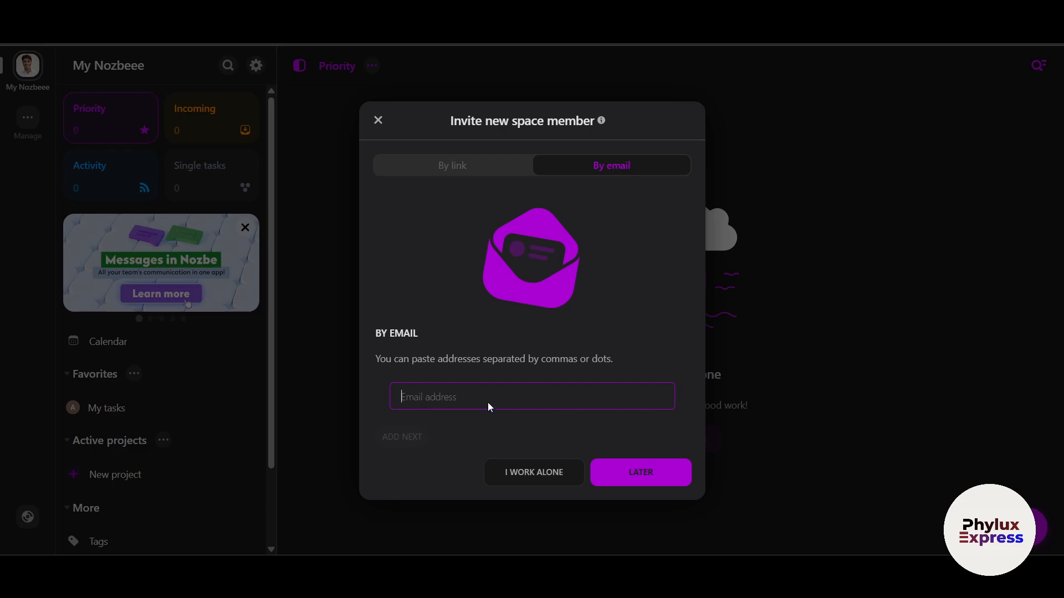
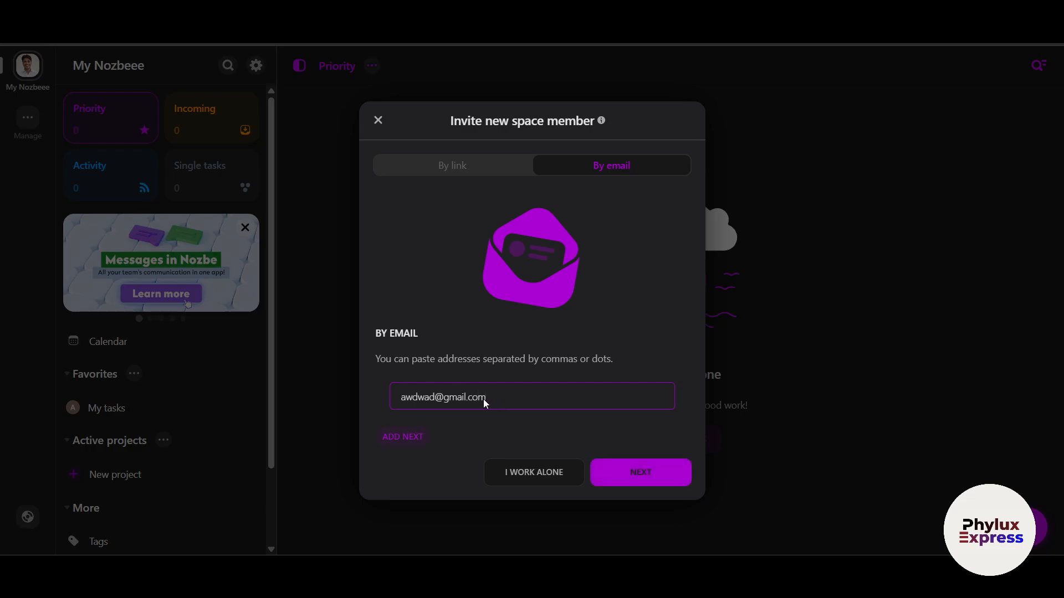
# - Enter an invitee e-mail and browse the By link and By email tabs, then choose I work alone
pyautogui.moveTo(483, 399); pyautogui.dragTo(445, 400)
pyautogui.click(398, 441)
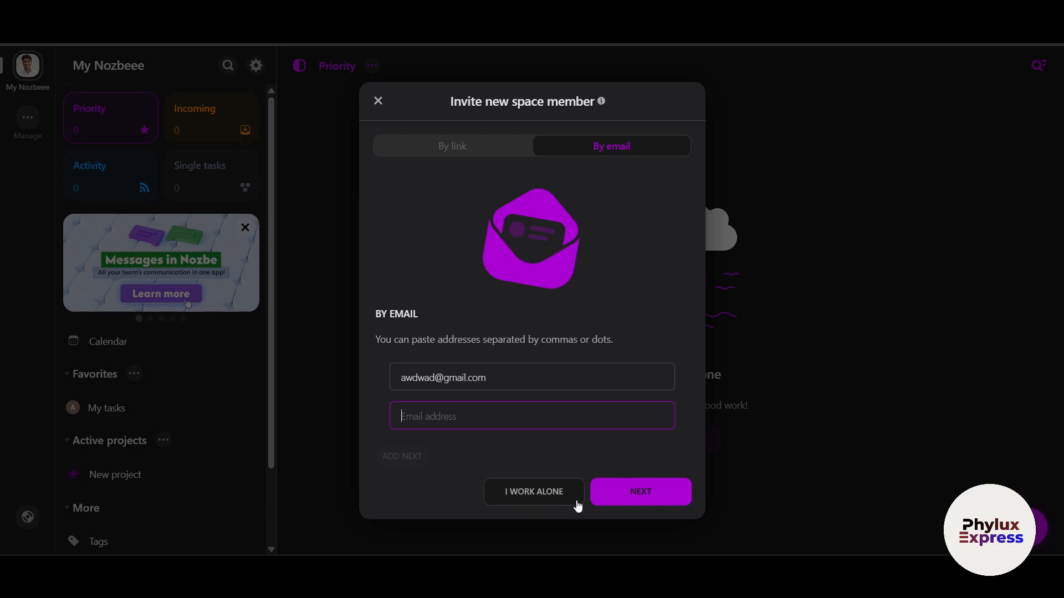
pyautogui.click(494, 151)
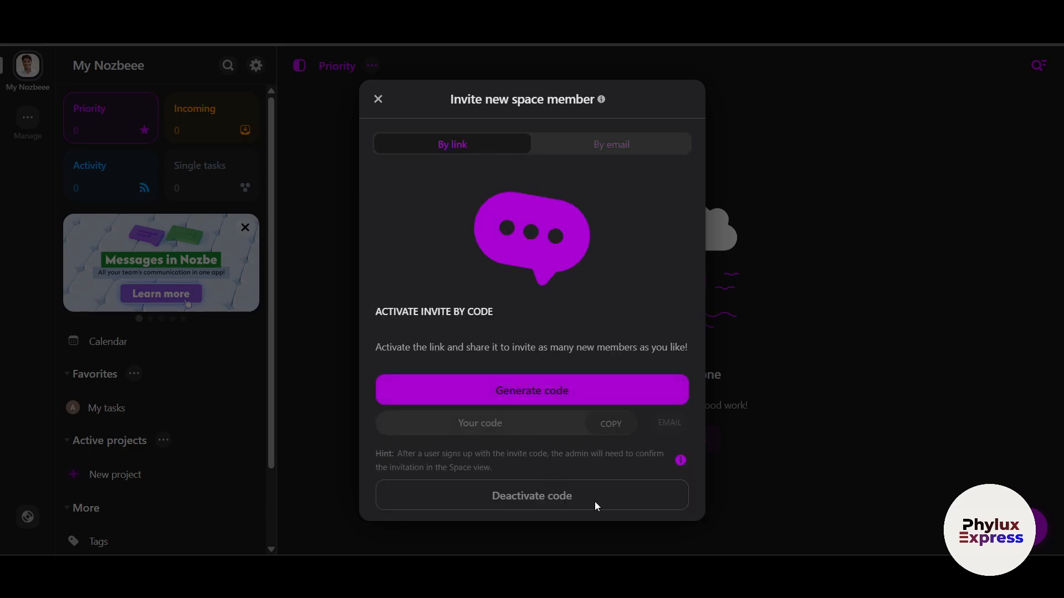
pyautogui.click(618, 143)
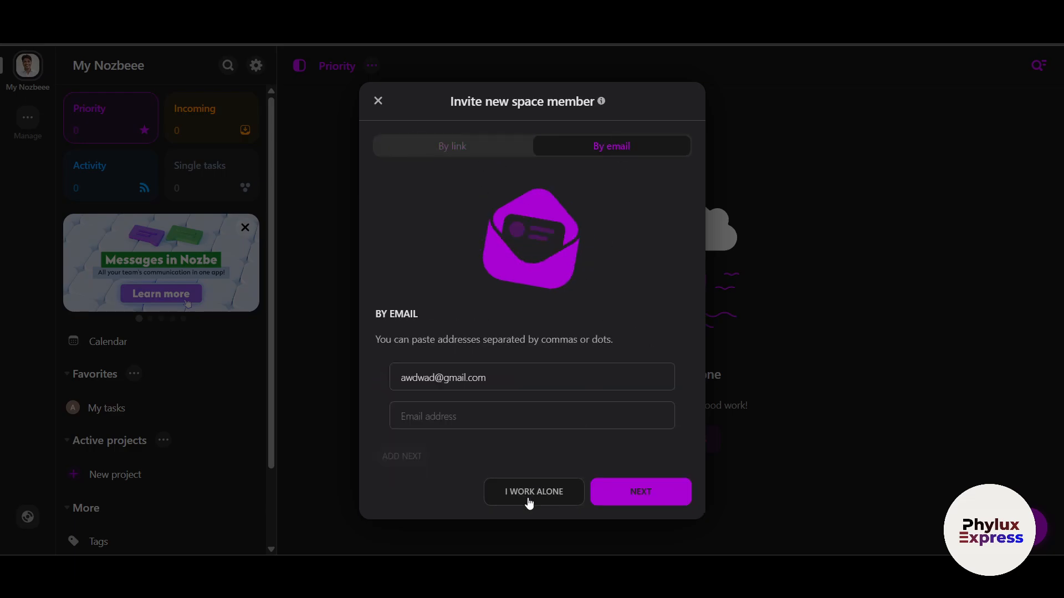
pyautogui.click(465, 155)
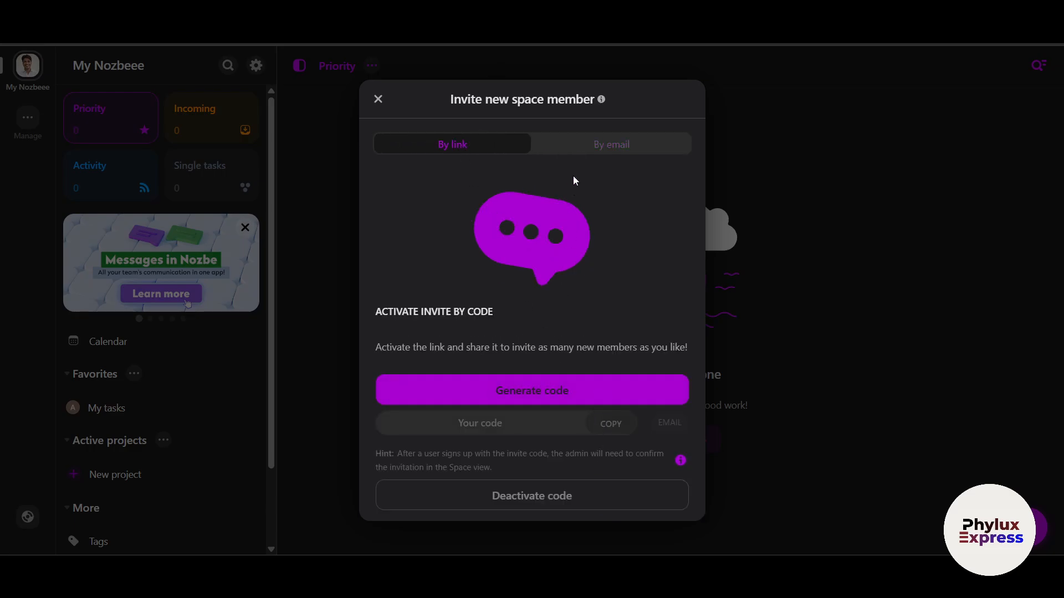
pyautogui.click(613, 149)
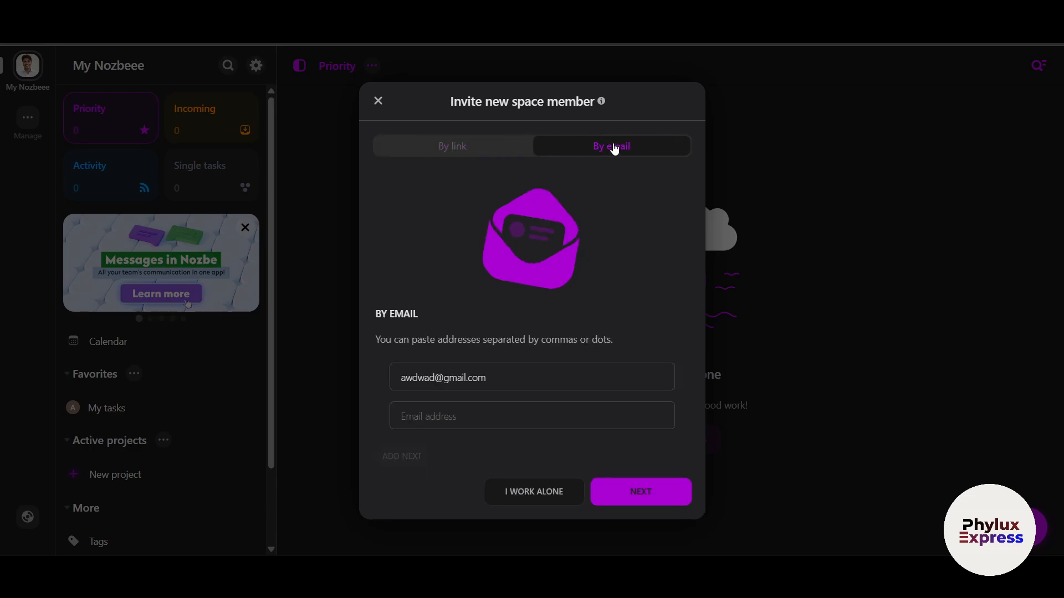
pyautogui.click(525, 496)
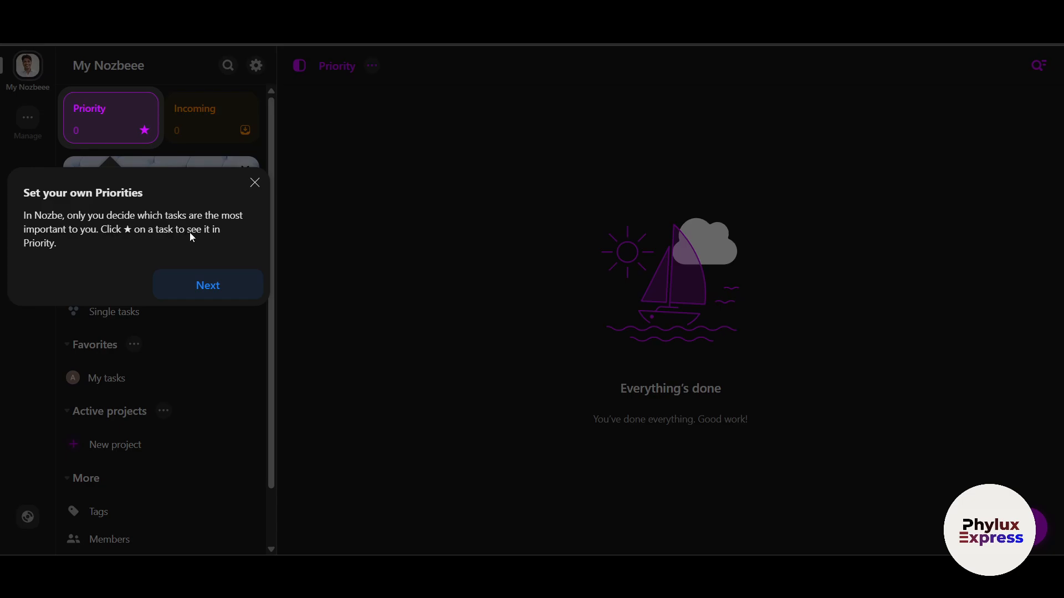
# - Close the 'Set your own Priorities' tip and the 'Let's create your first project!' dialog
pyautogui.click(250, 183)
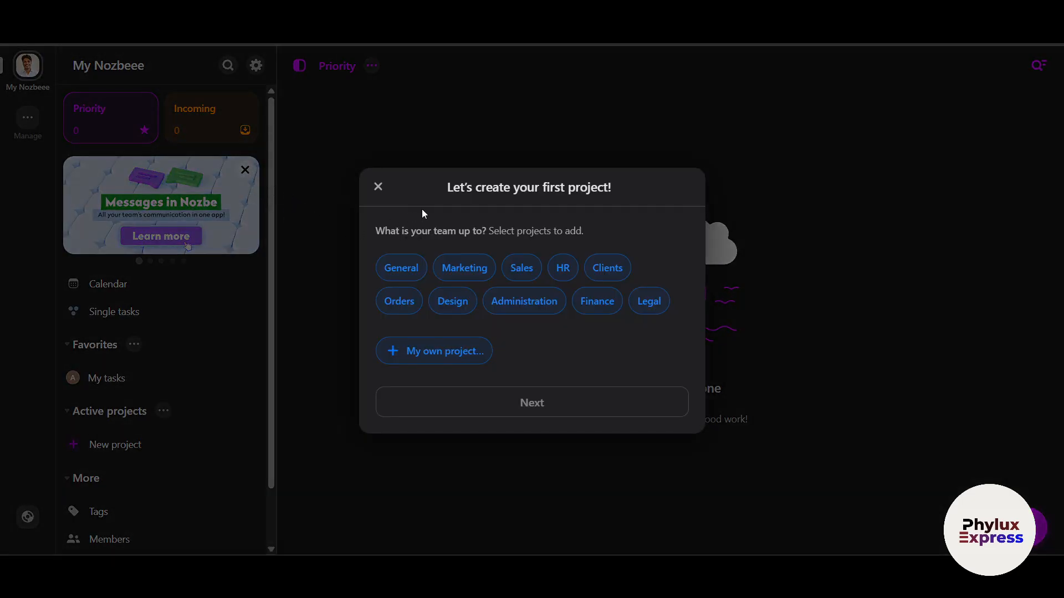
pyautogui.click(378, 187)
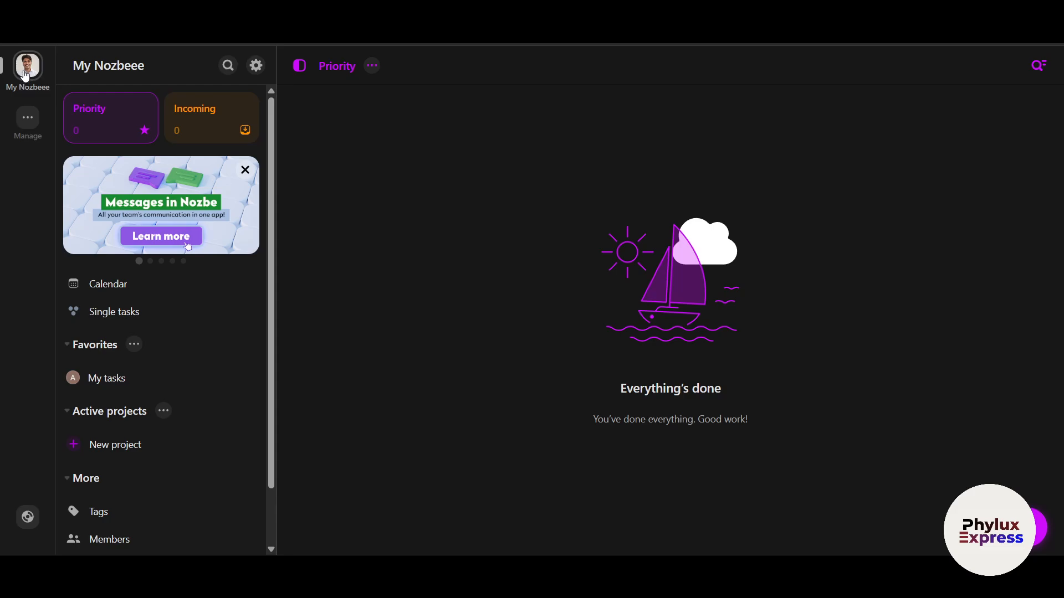
# - Dismiss the Messages in Nozbe banner
pyautogui.click(242, 172)
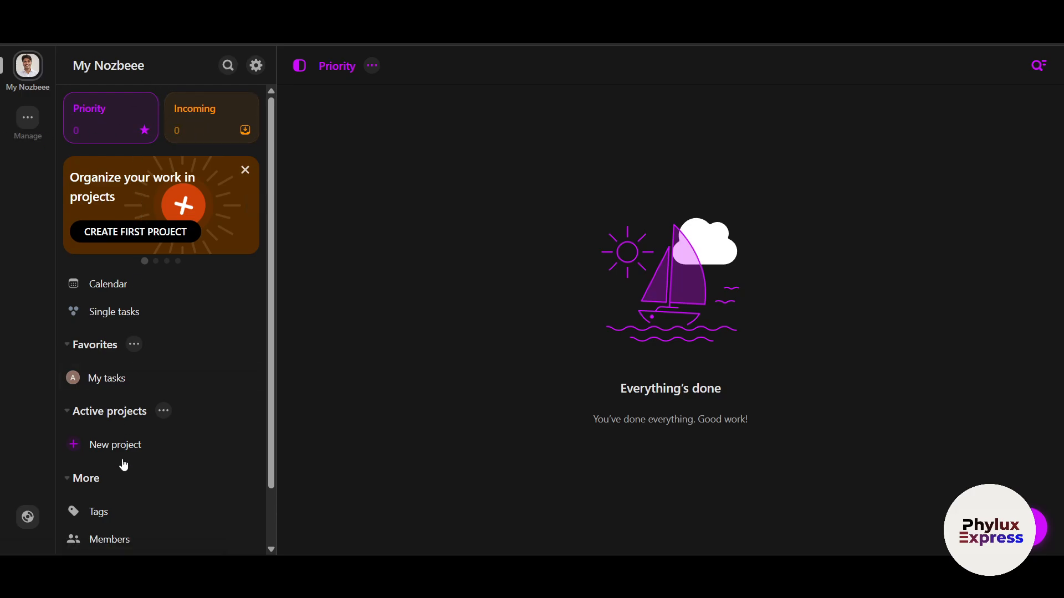
pyautogui.scroll(-1, 139, 388)
pyautogui.scroll(1, 147, 368)
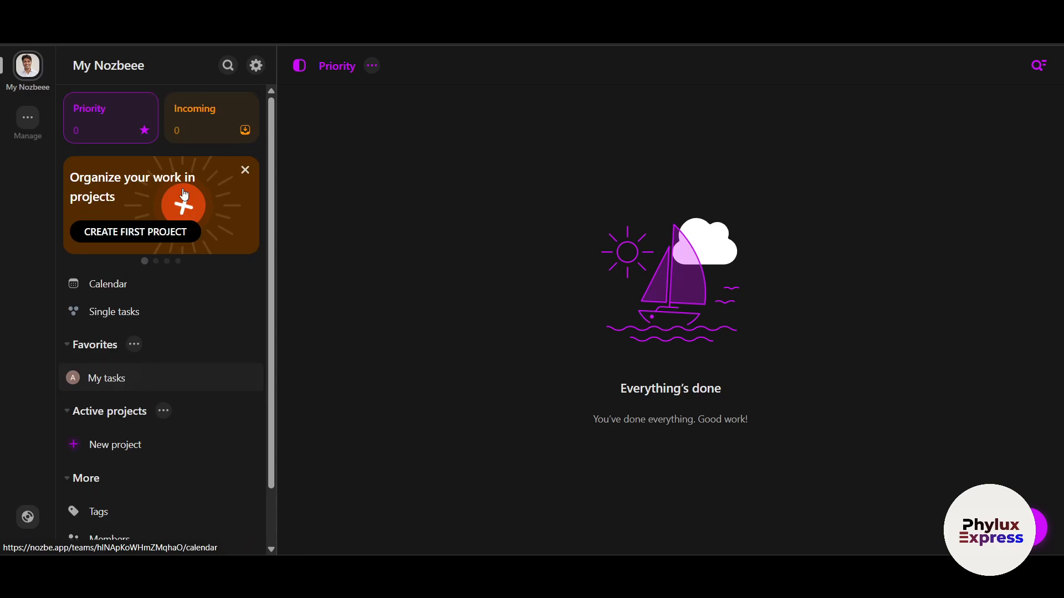
# - Open and close the Filters panel, the space Manage menu and the New project dialog
pyautogui.moveTo(1030, 539)
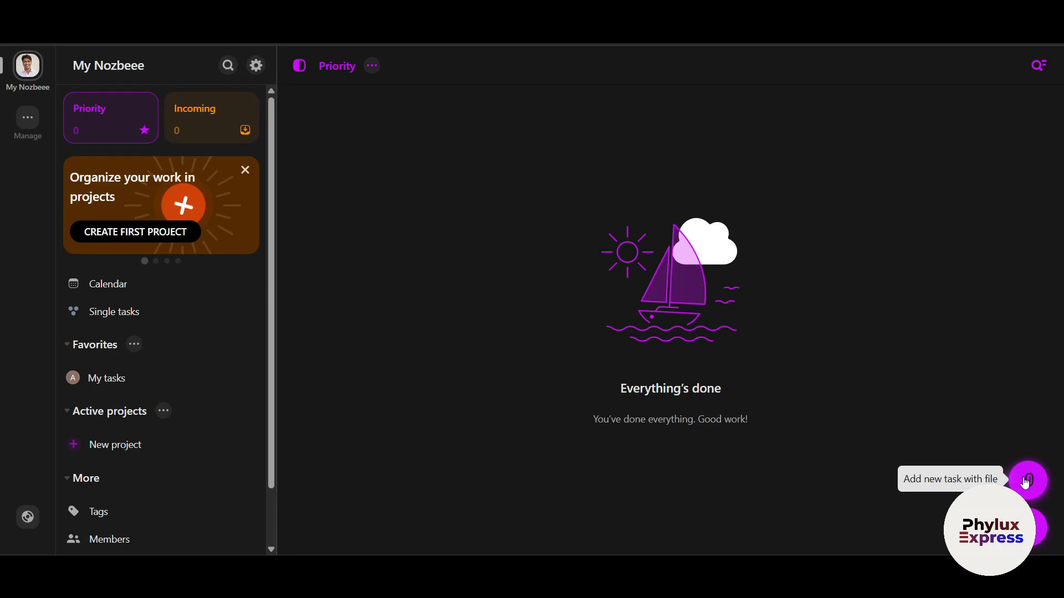
pyautogui.click(1040, 67)
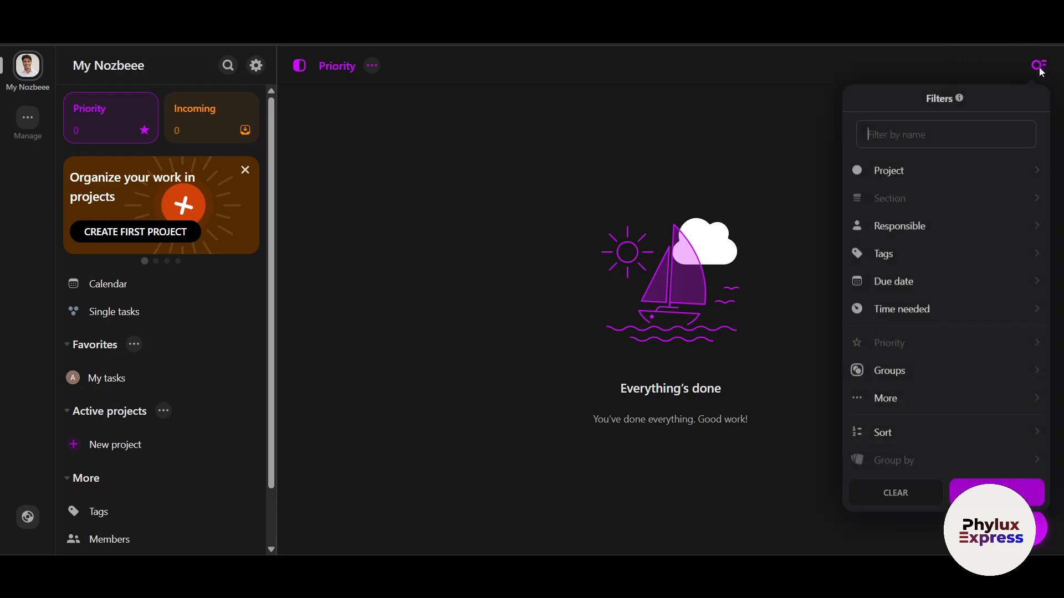
pyautogui.click(627, 161)
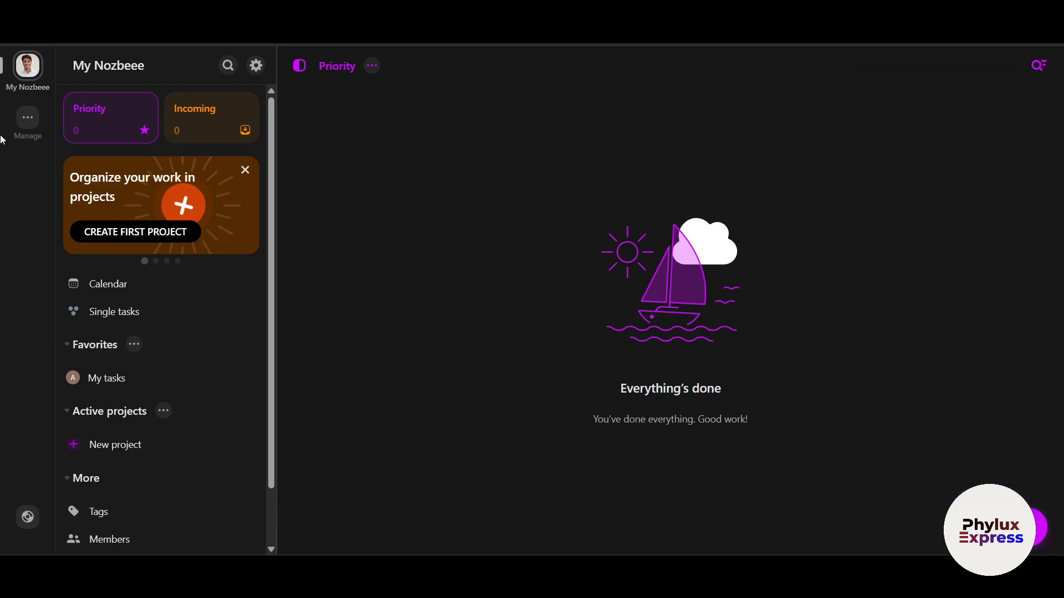
pyautogui.click(26, 123)
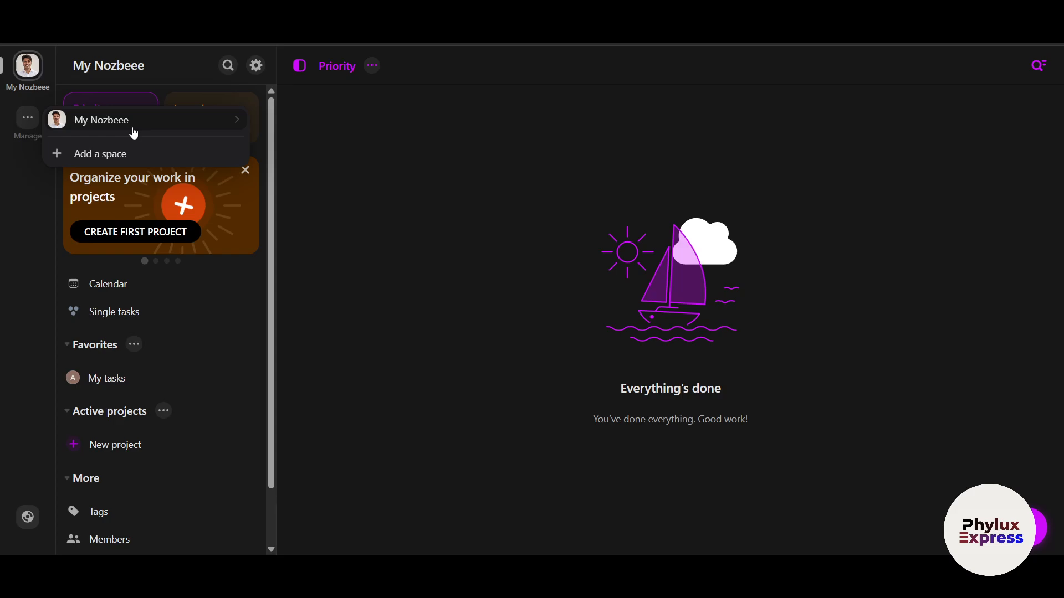
pyautogui.click(414, 224)
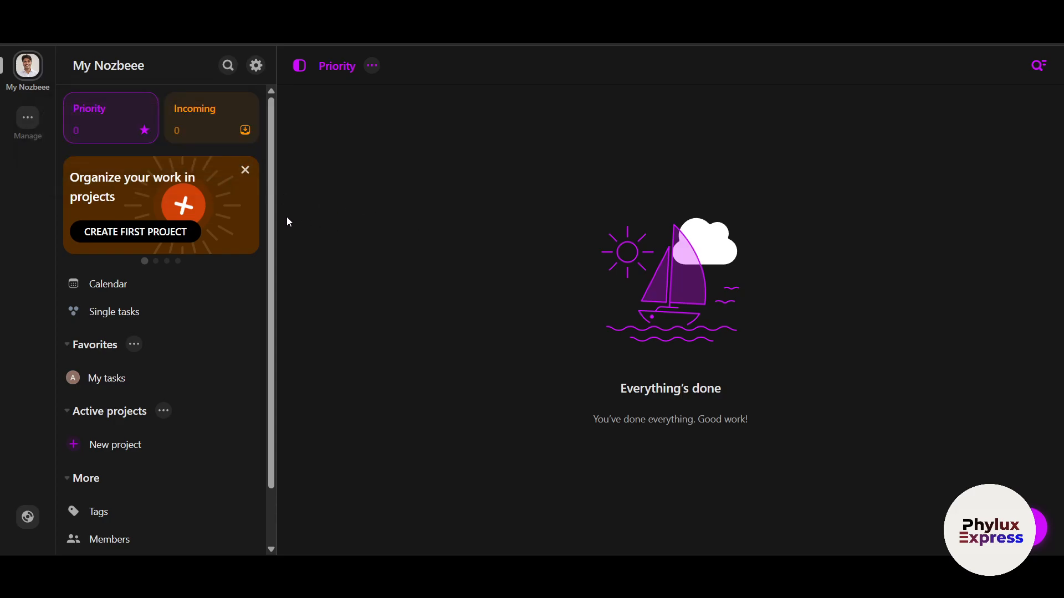
pyautogui.click(178, 237)
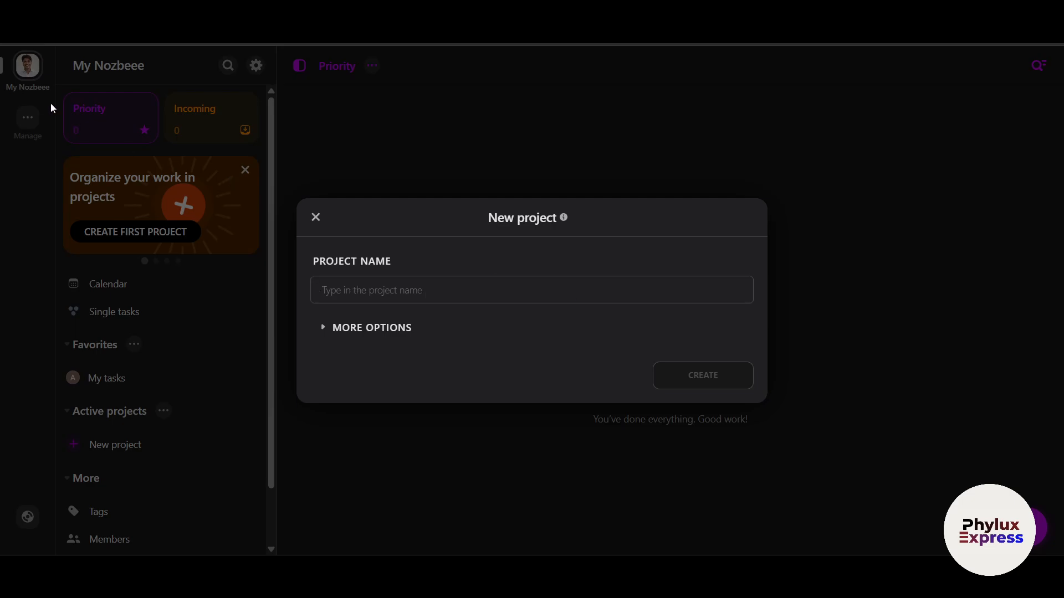
pyautogui.click(23, 118)
pyautogui.click(23, 118)
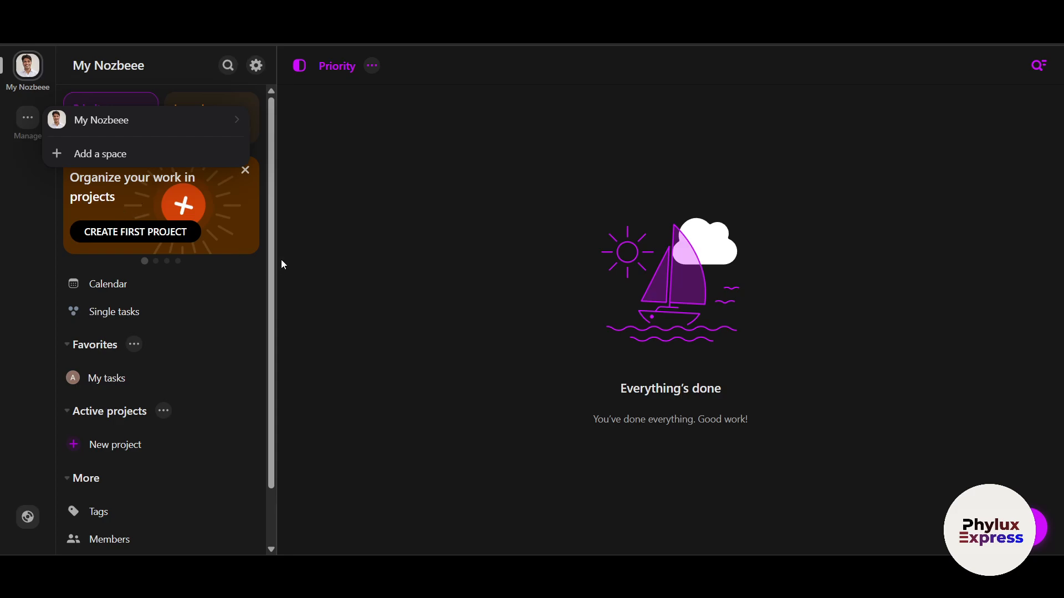
pyautogui.click(42, 244)
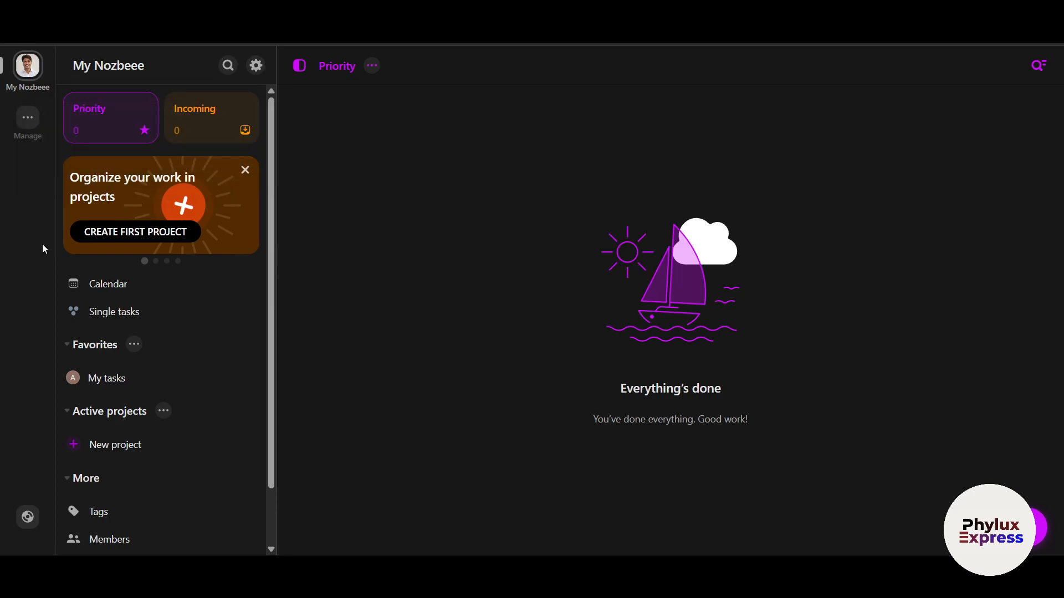
# - Create the project 'phylux express p1' in peach colour, leaving Groups unchanged
pyautogui.click(83, 235)
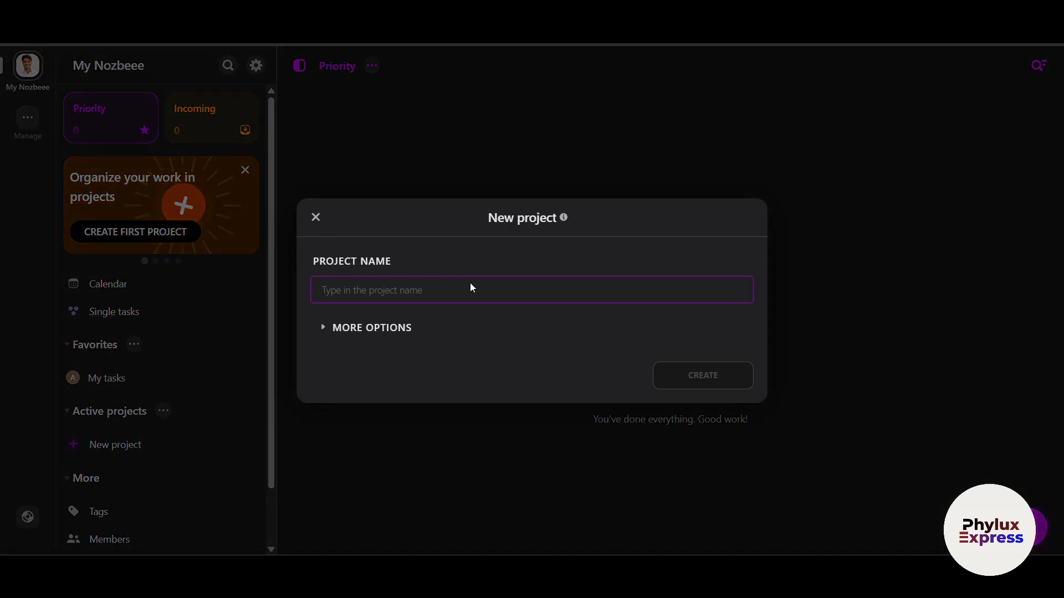
pyautogui.write('p')
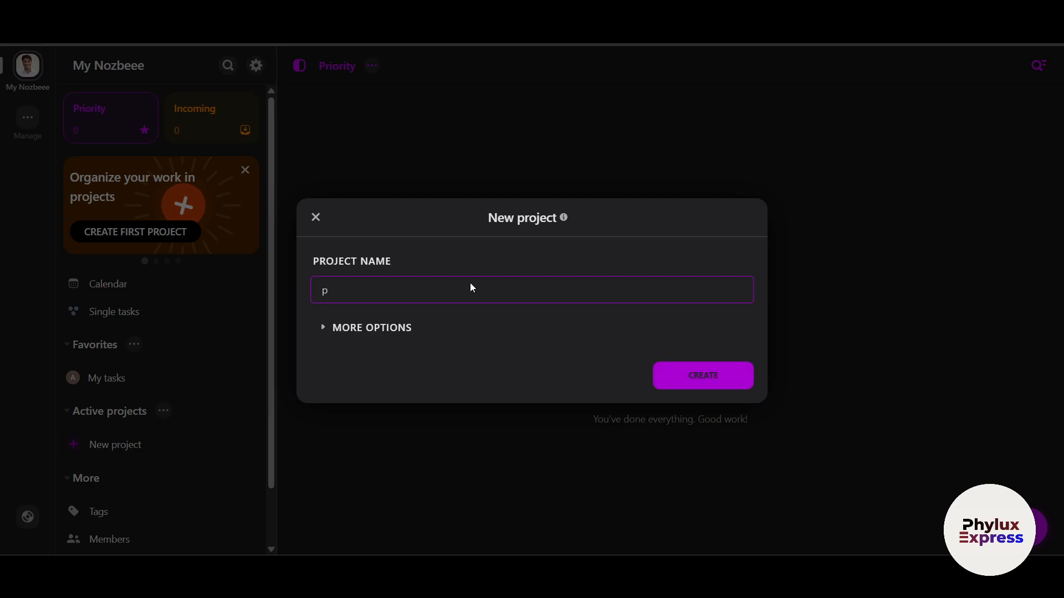
pyautogui.write('hylux express p1')
pyautogui.click(401, 328)
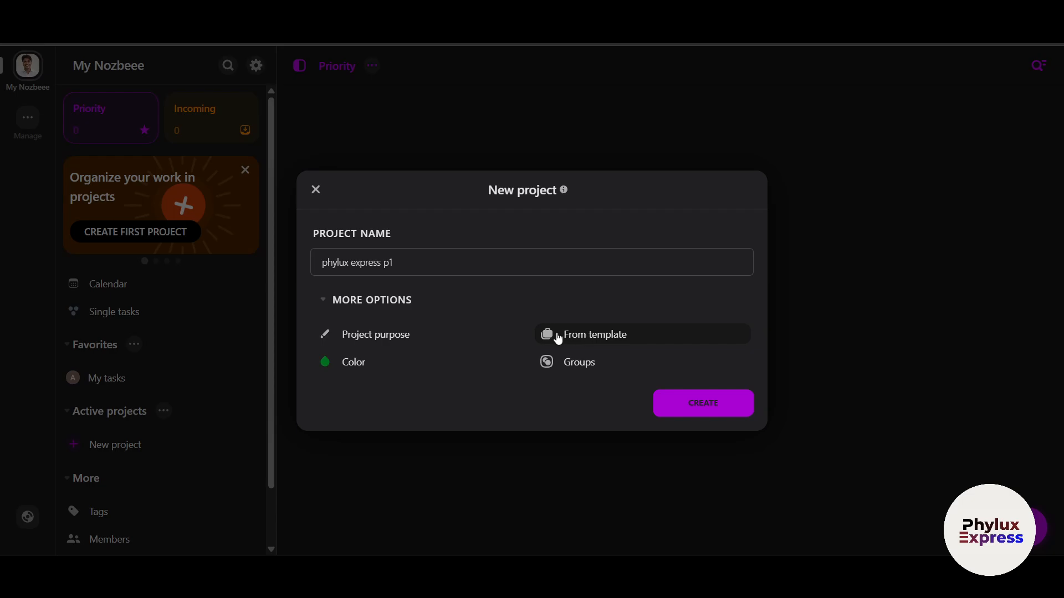
pyautogui.click(354, 363)
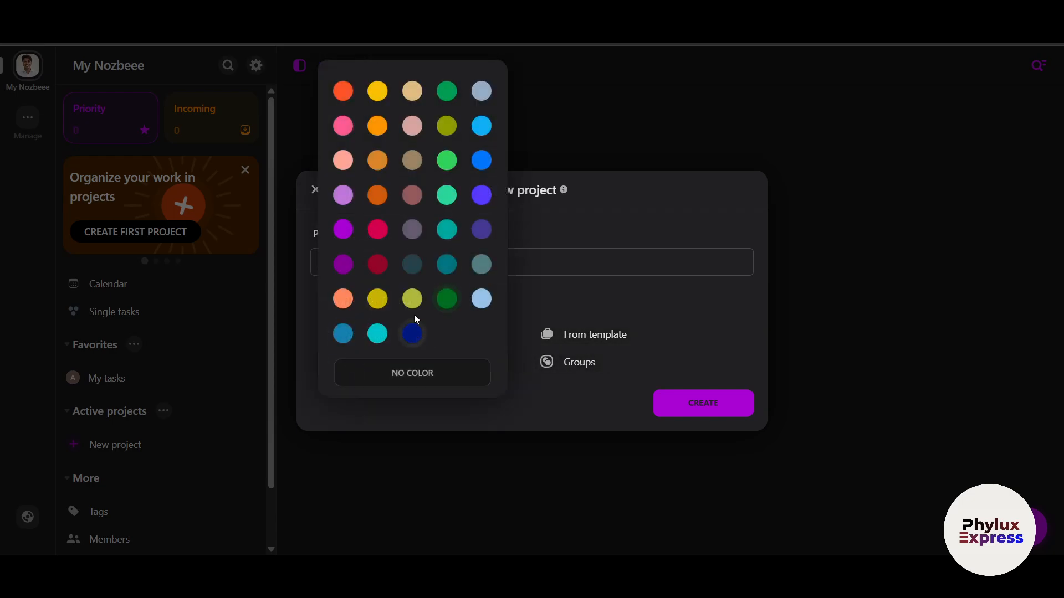
pyautogui.click(343, 160)
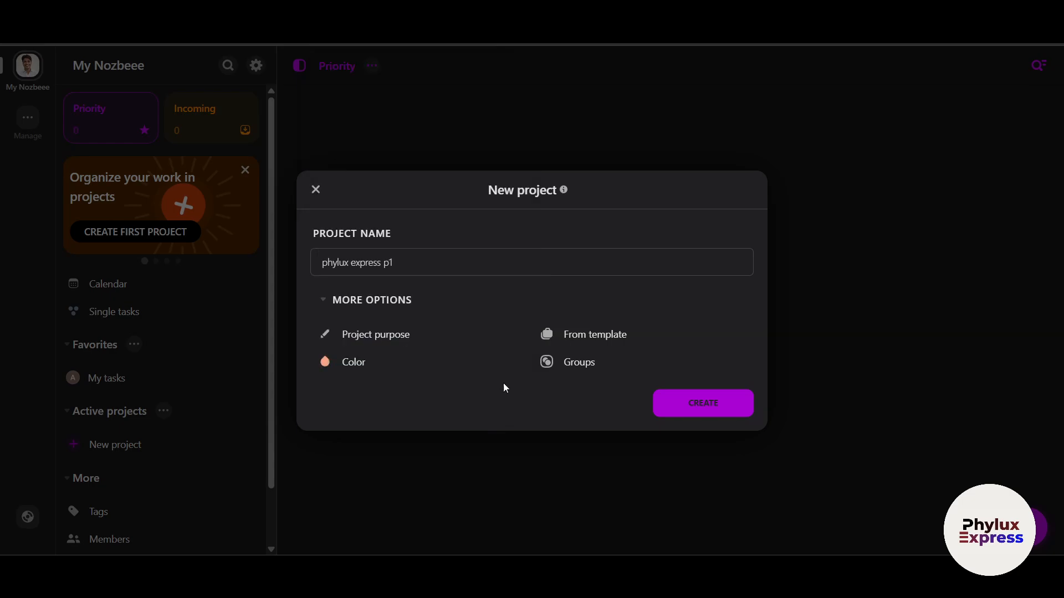
pyautogui.click(591, 365)
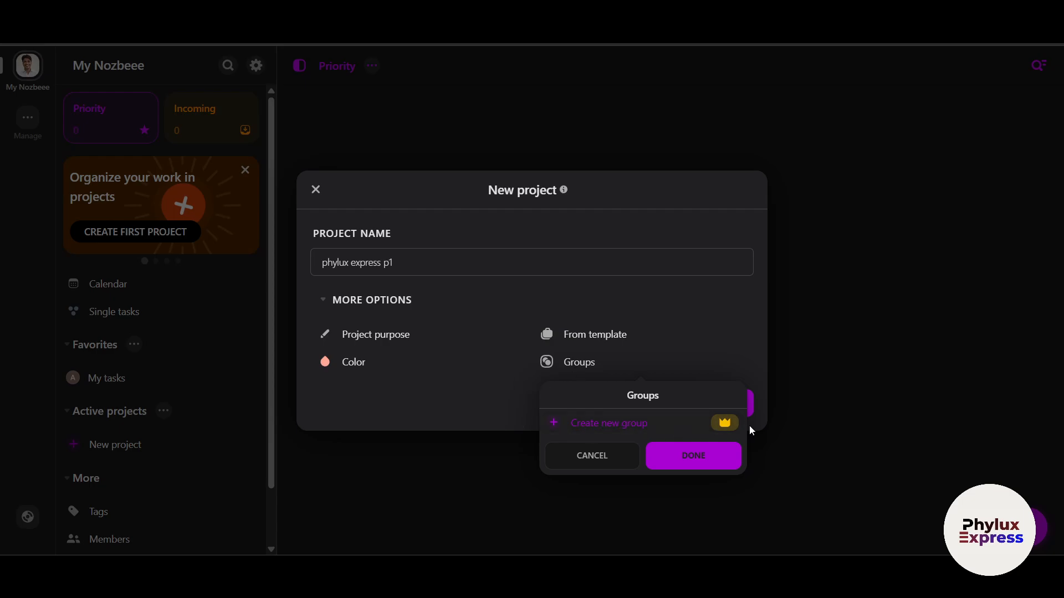
pyautogui.click(486, 375)
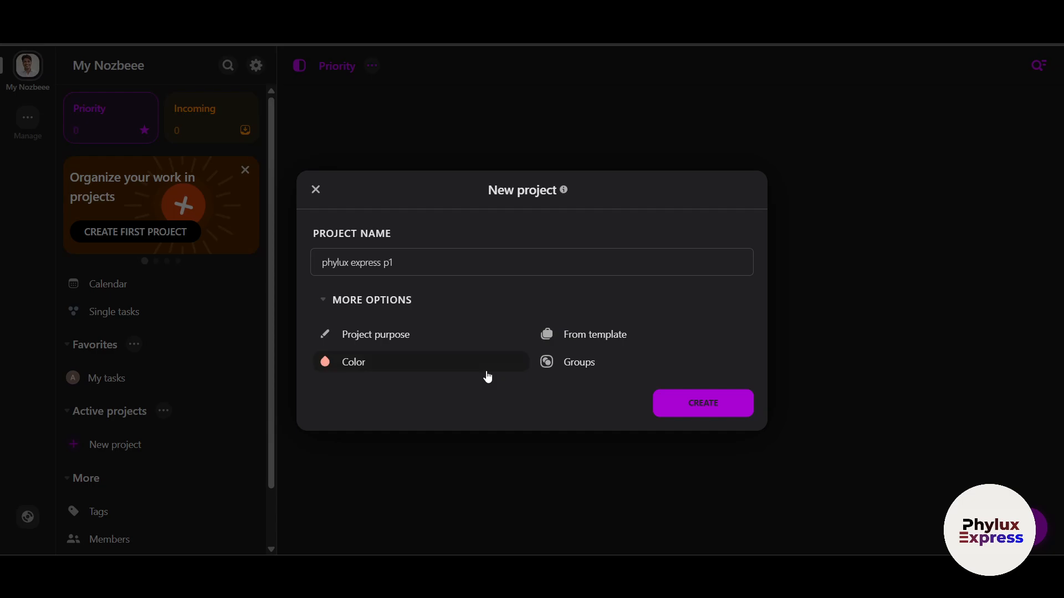
pyautogui.click(702, 403)
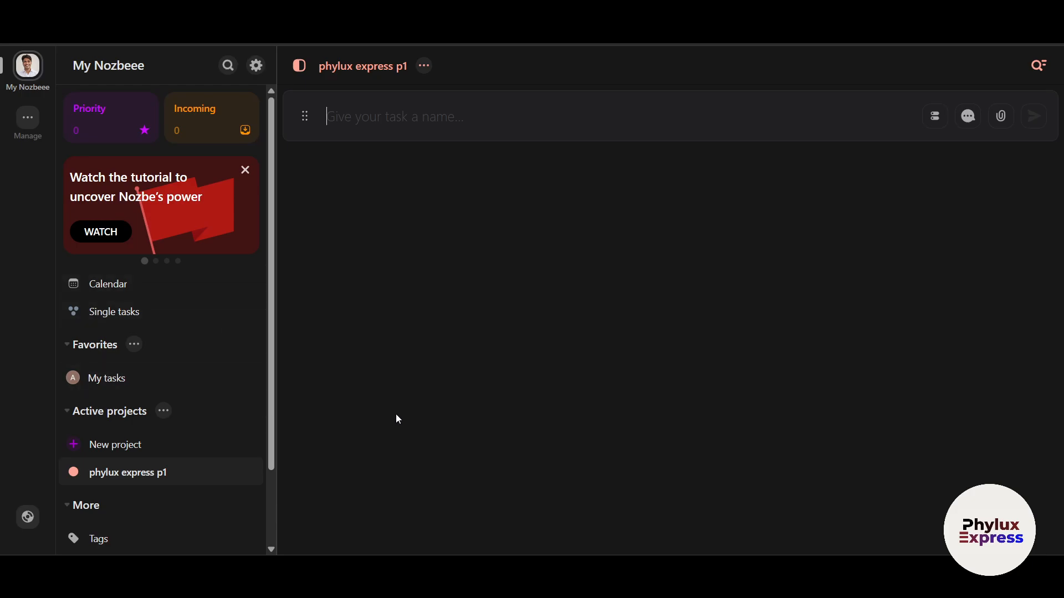
# - Look over the Priority overview, then open phylux express p1 from Active projects
pyautogui.click(26, 72)
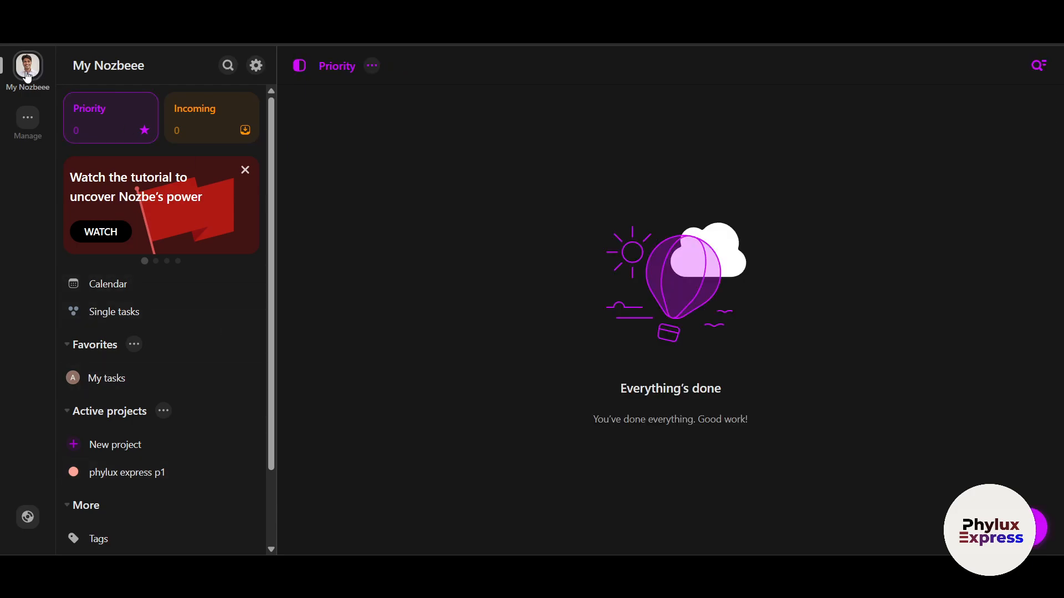
pyautogui.scroll(-1, 221, 360)
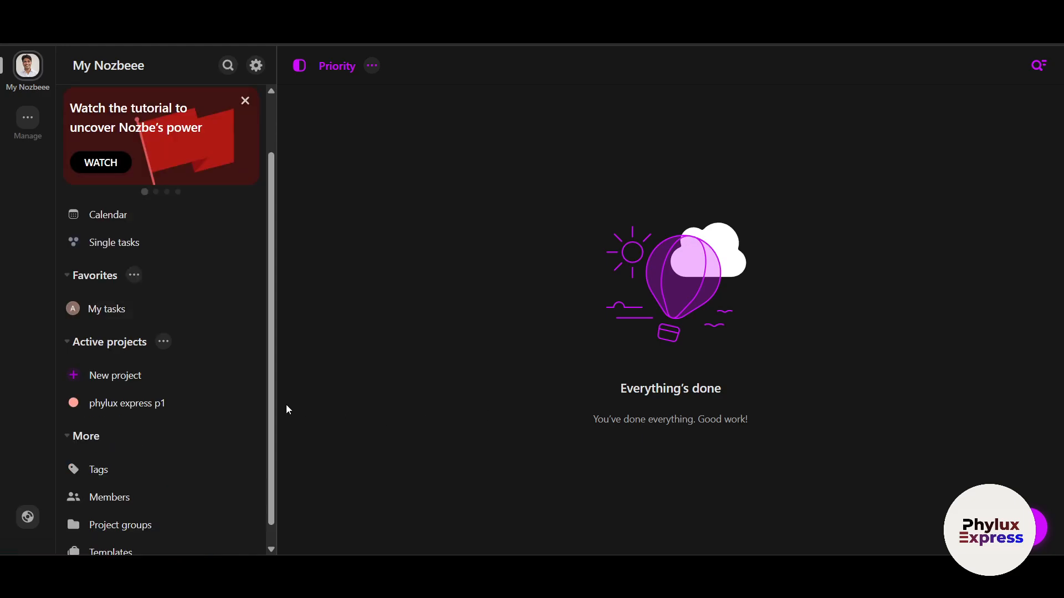
pyautogui.scroll(1, 167, 387)
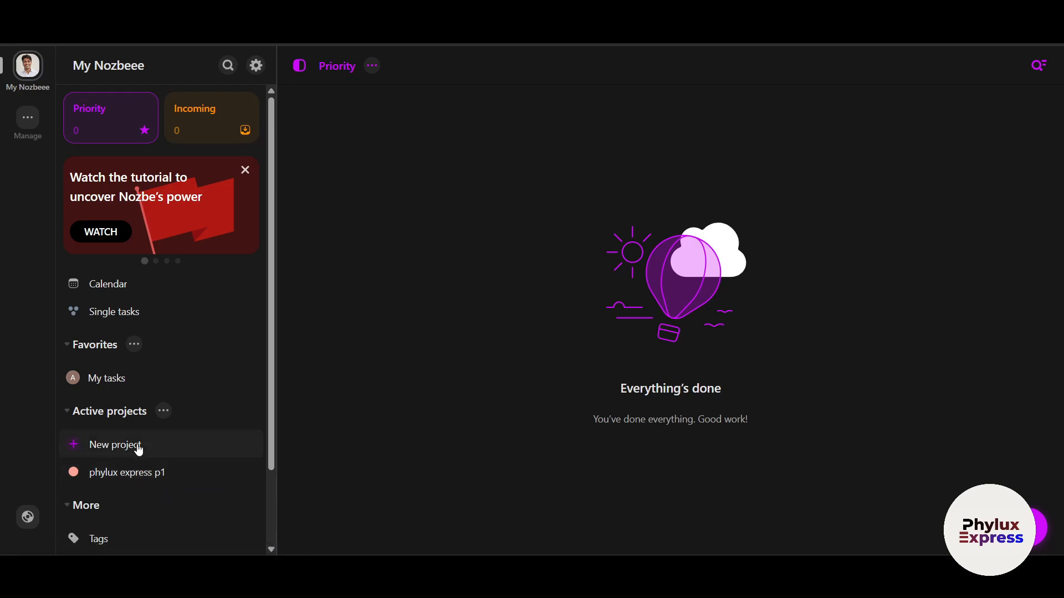
pyautogui.scroll(-2, 138, 447)
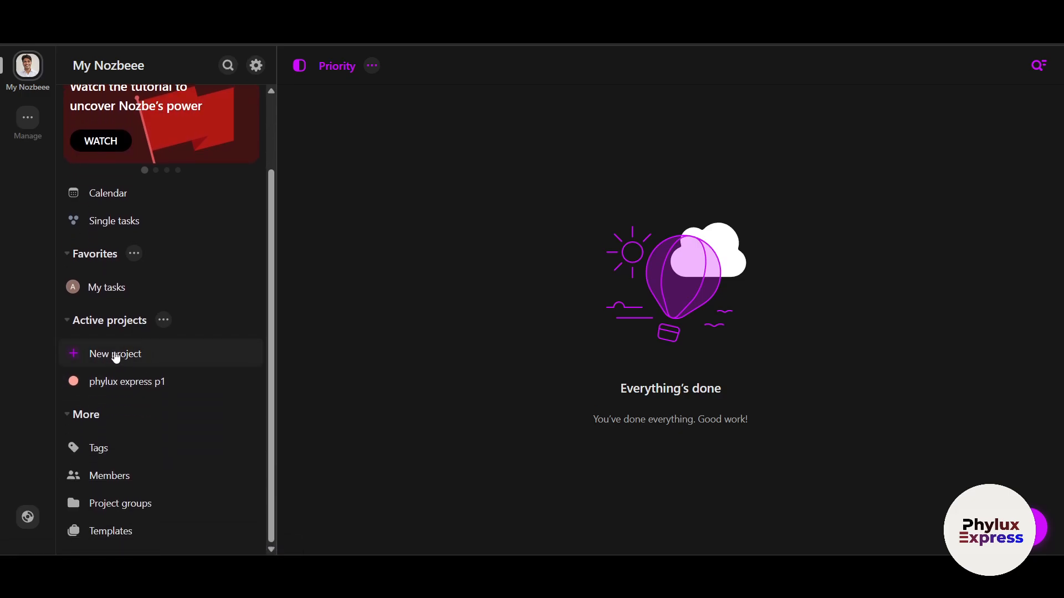
pyautogui.click(67, 322)
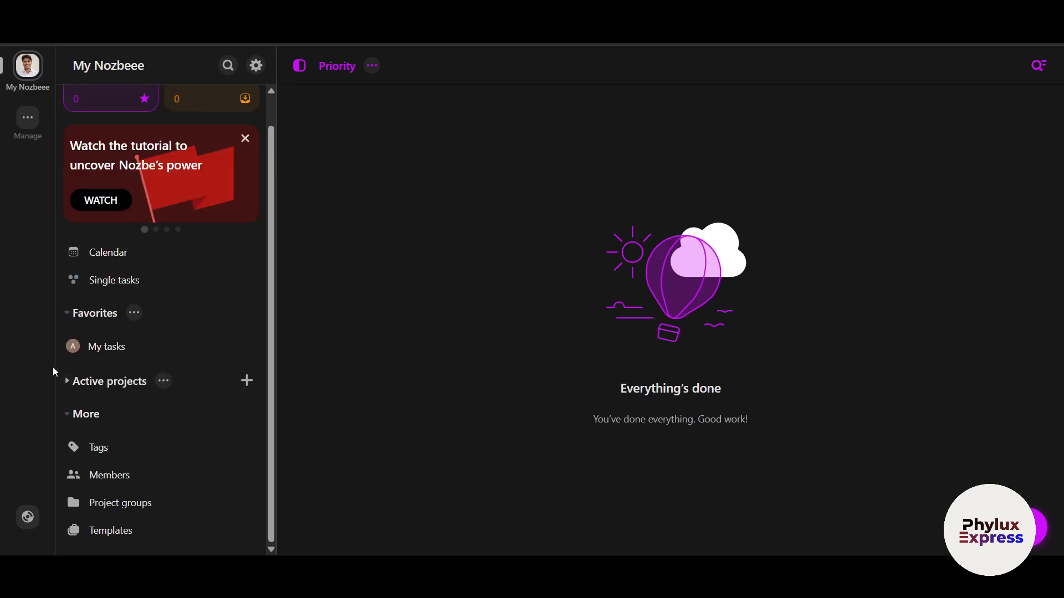
pyautogui.click(77, 383)
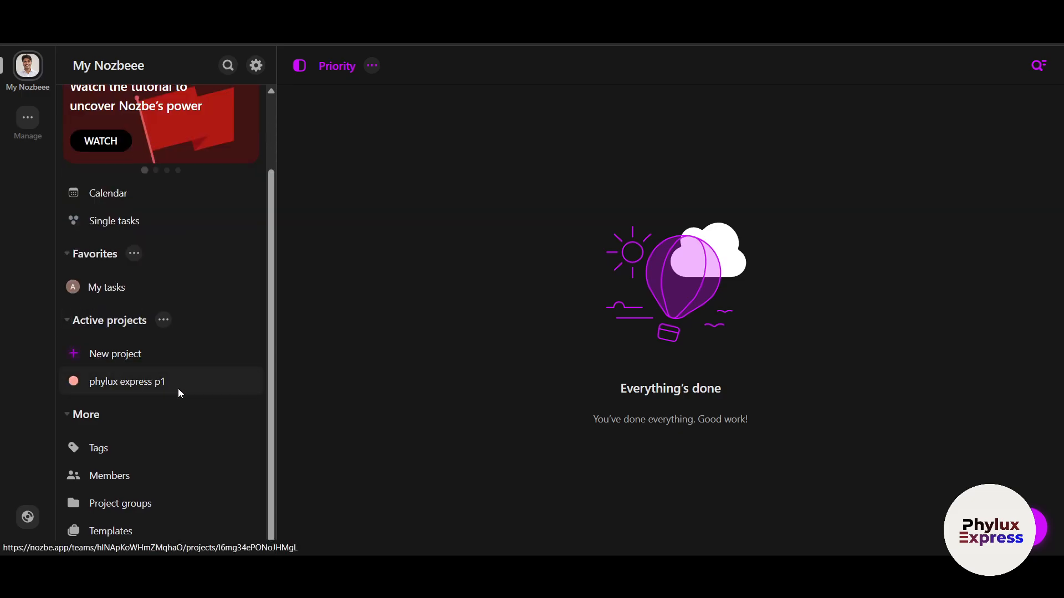
pyautogui.click(161, 381)
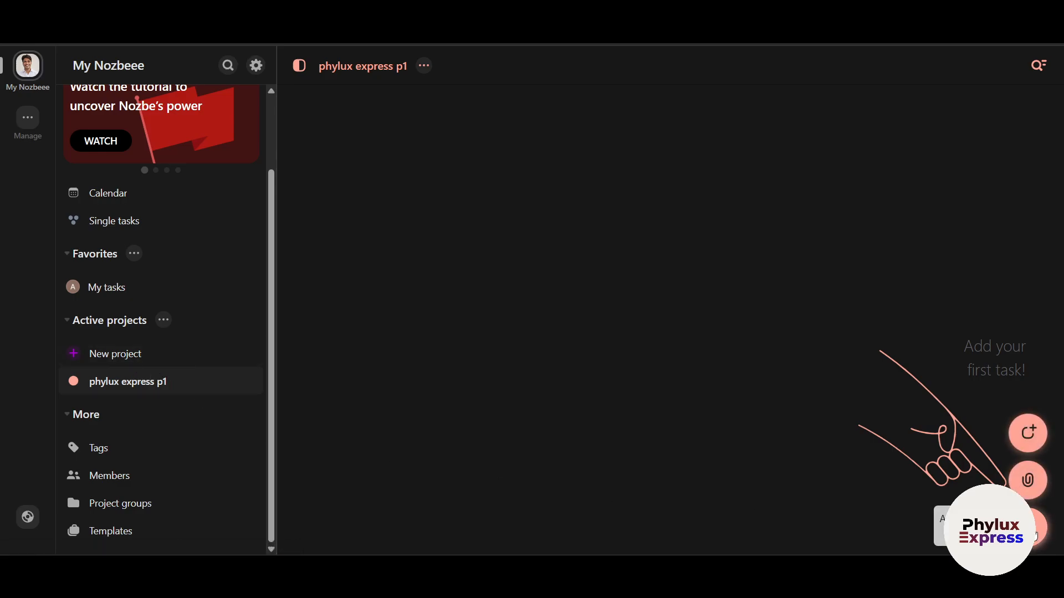
# - Collapse and re-expand Active projects, and cancel a new-project form without creating one
pyautogui.click(109, 321)
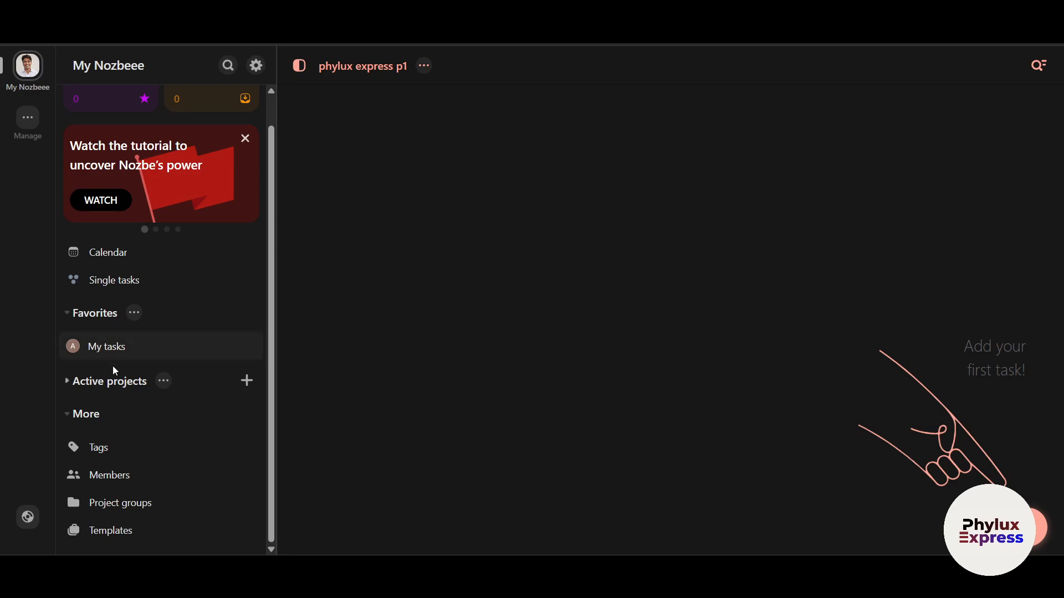
pyautogui.scroll(1, 139, 233)
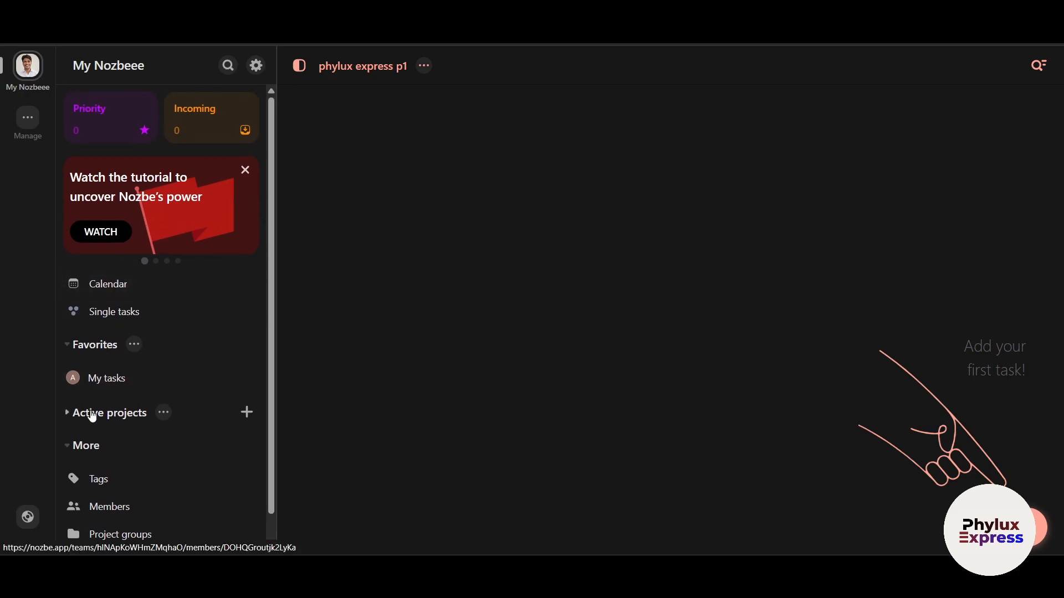
pyautogui.click(89, 413)
pyautogui.click(103, 446)
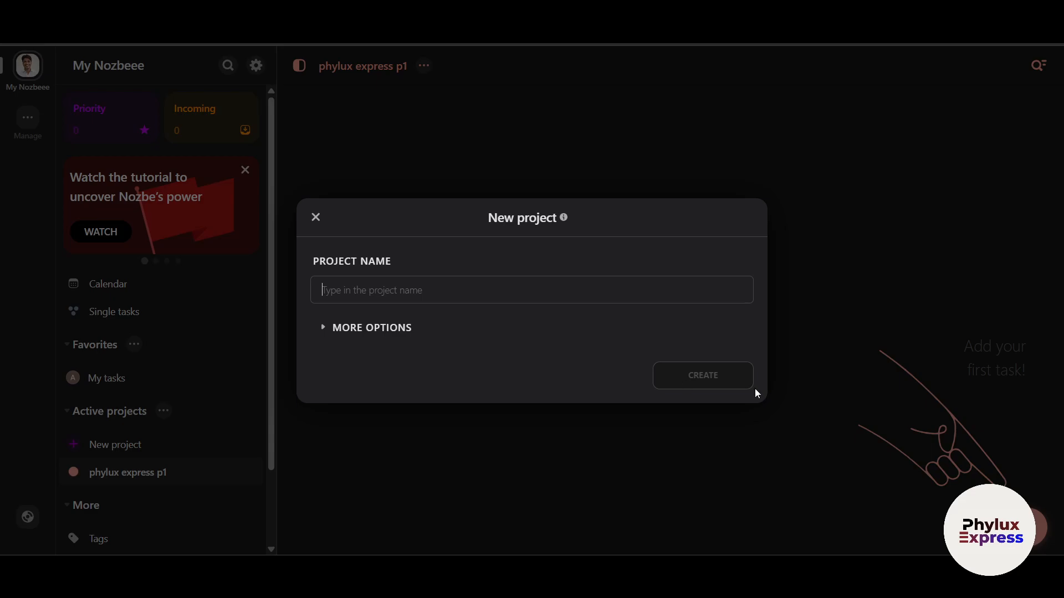
pyautogui.click(753, 464)
pyautogui.scroll(-1, 152, 472)
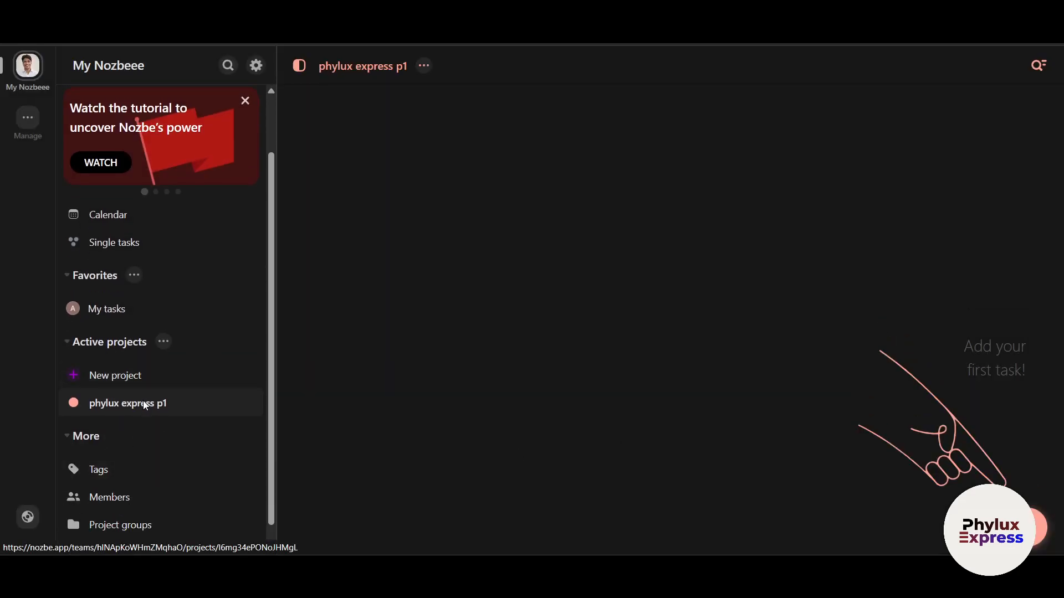
# - Draft the task 'make a script on nozbe video', with new tasks set to be added at the top
pyautogui.click(1037, 526)
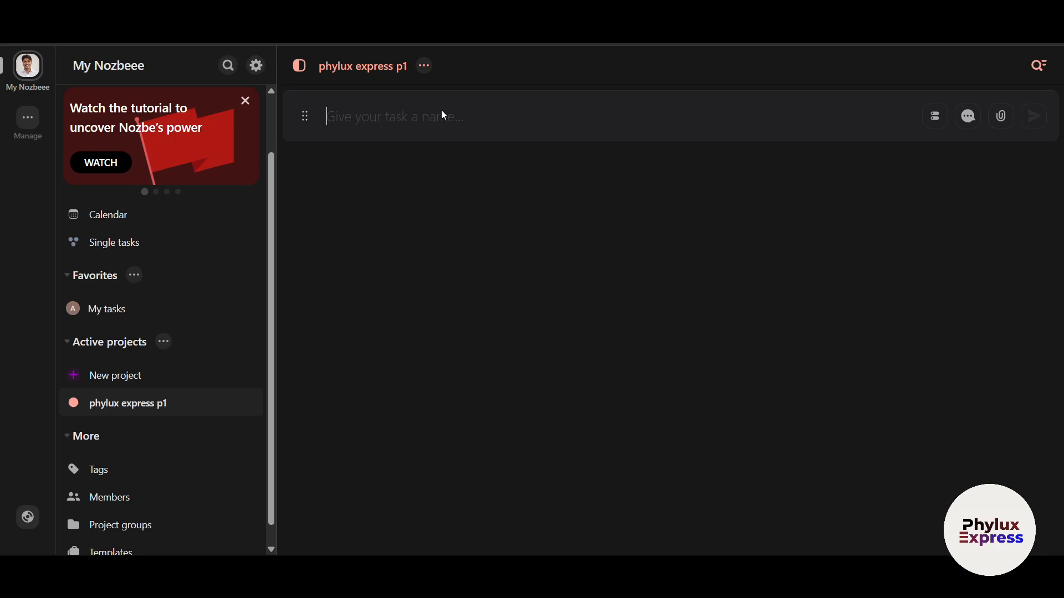
pyautogui.write('make a script on no')
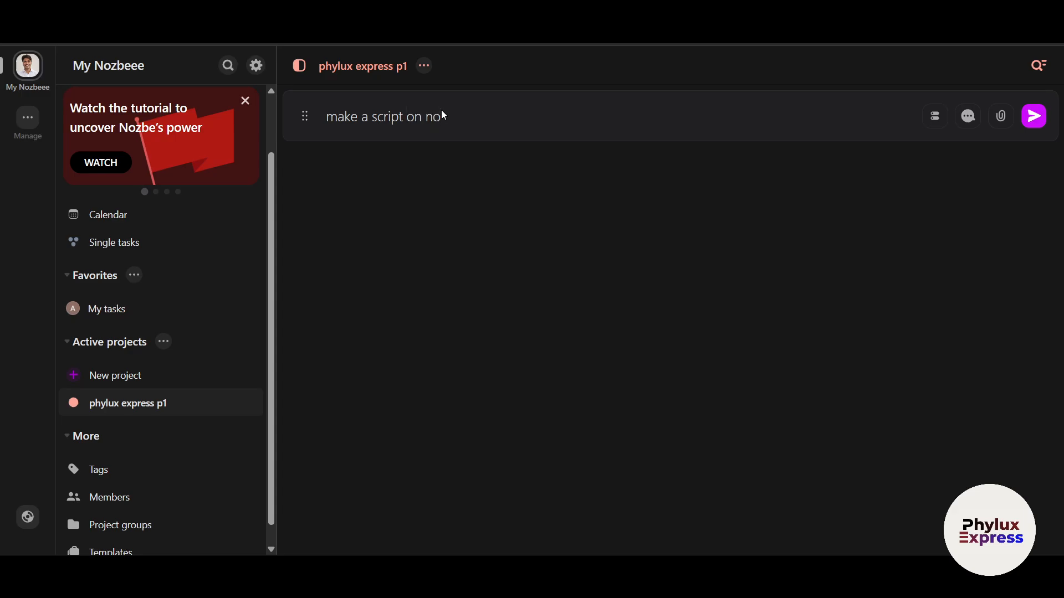
pyautogui.write('zbe video')
pyautogui.click(936, 123)
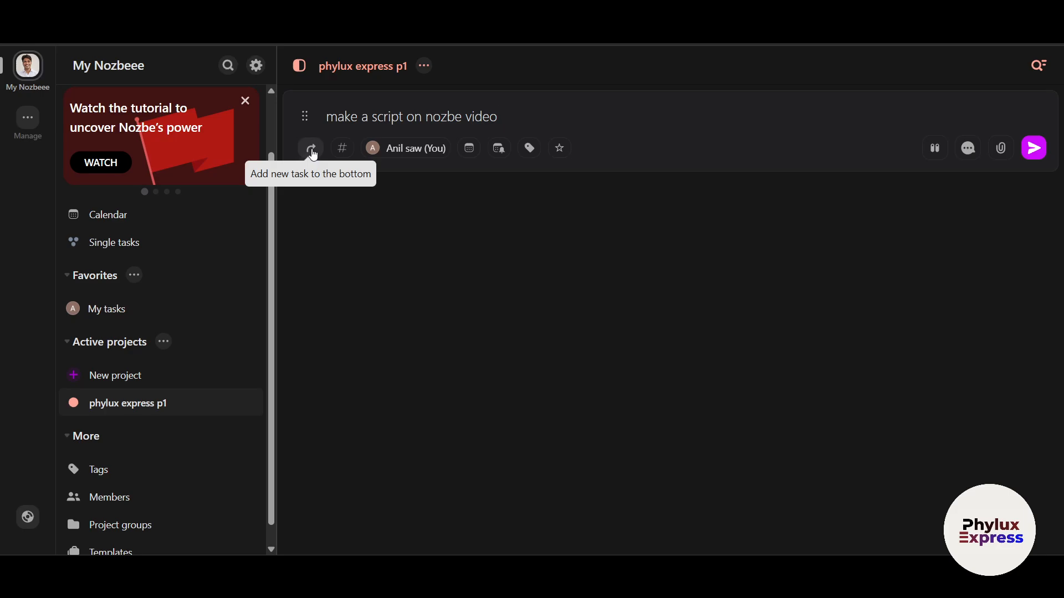
pyautogui.moveTo(491, 116); pyautogui.dragTo(346, 118)
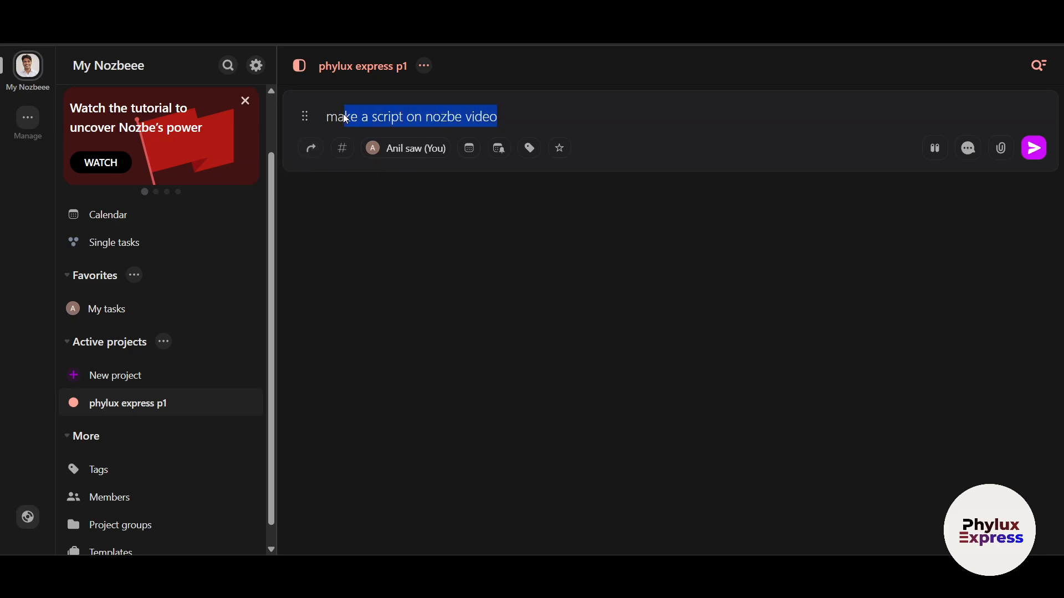
pyautogui.click(555, 119)
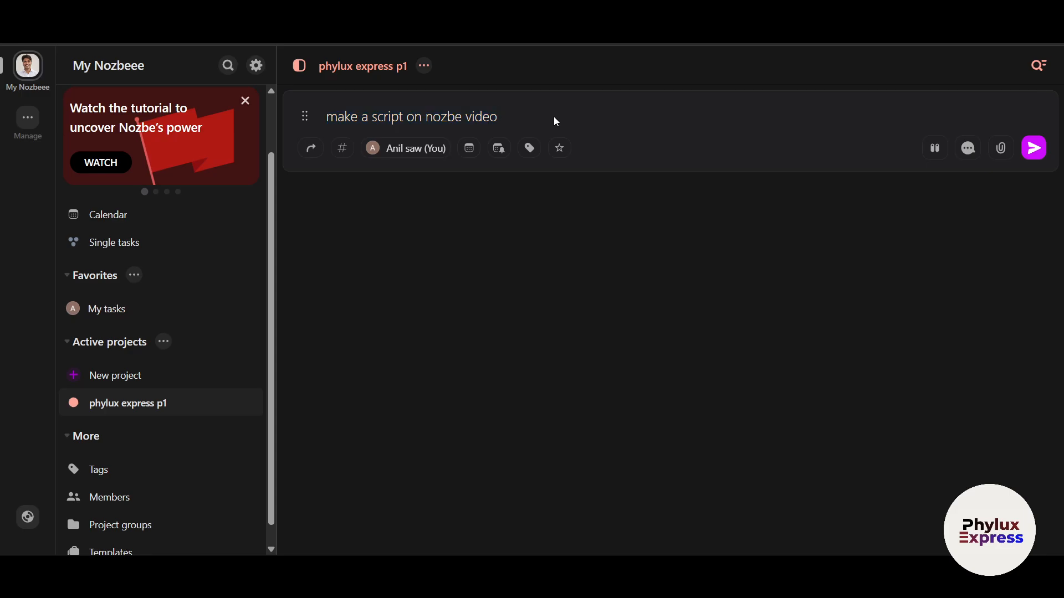
pyautogui.click(312, 149)
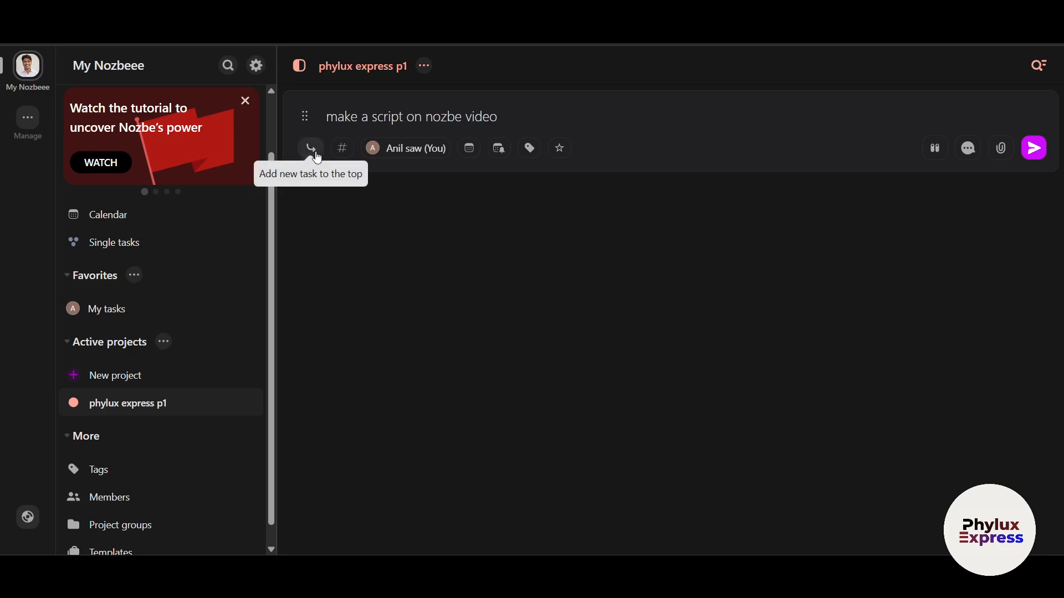
pyautogui.click(317, 158)
pyautogui.click(317, 158)
pyautogui.click(343, 159)
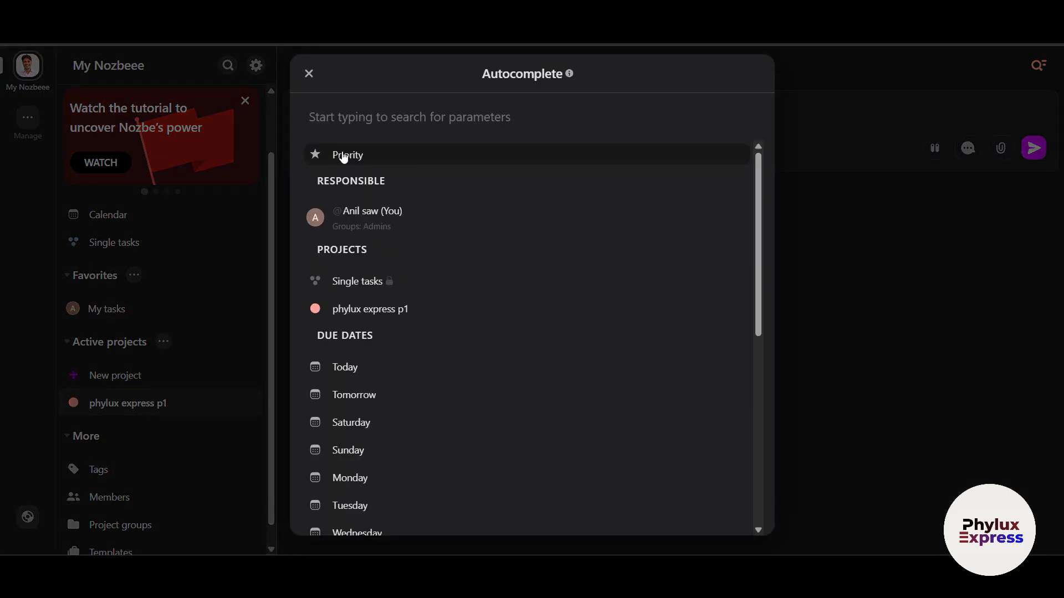
pyautogui.scroll(-4, 420, 323)
pyautogui.scroll(5, 437, 367)
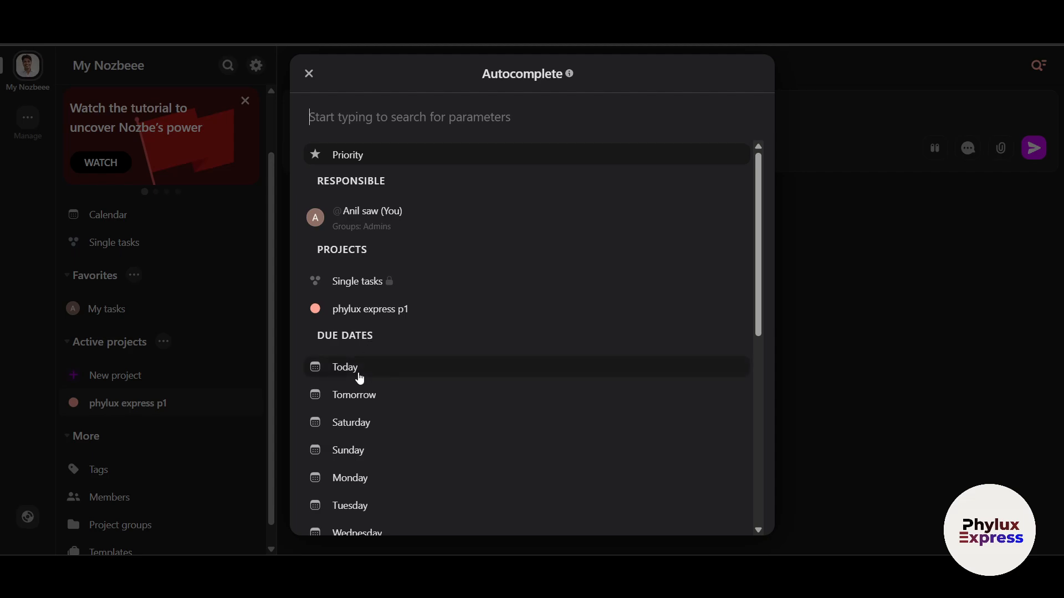
pyautogui.scroll(-1, 432, 392)
pyautogui.scroll(-3, 433, 391)
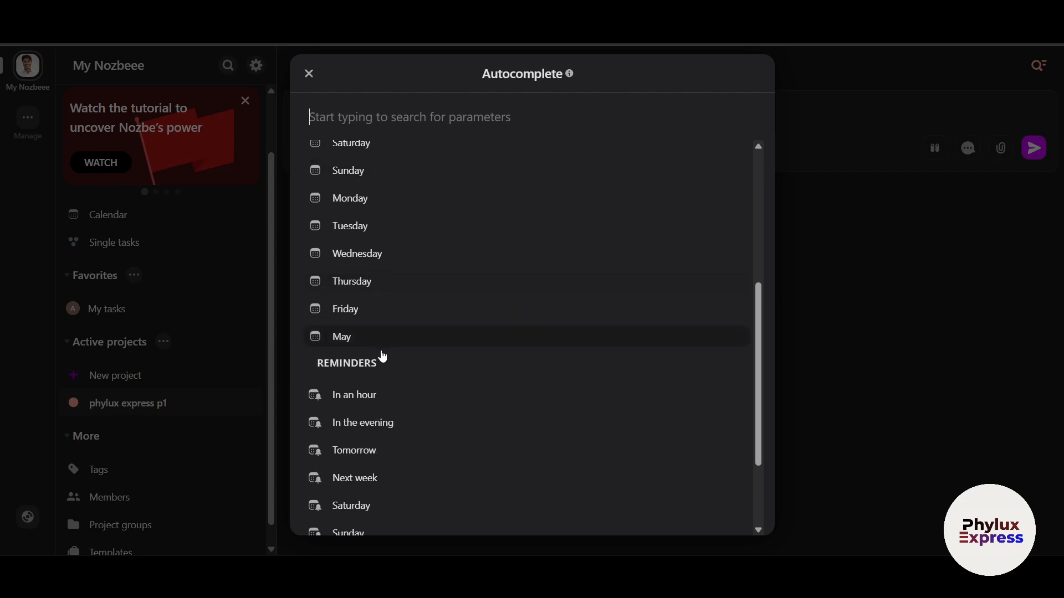
pyautogui.scroll(-2, 380, 356)
pyautogui.scroll(6, 453, 406)
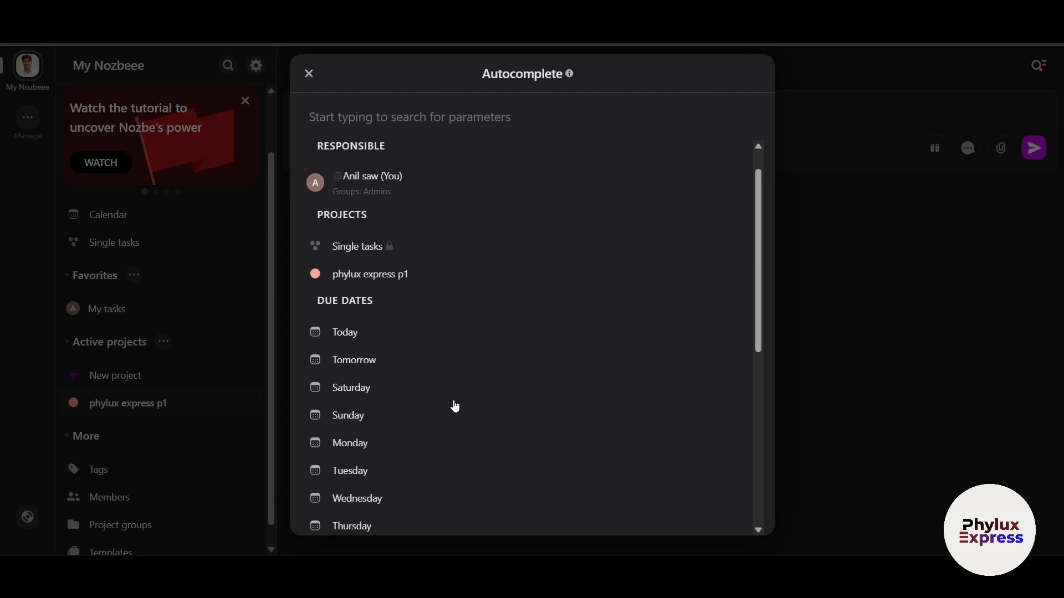
pyautogui.click(885, 353)
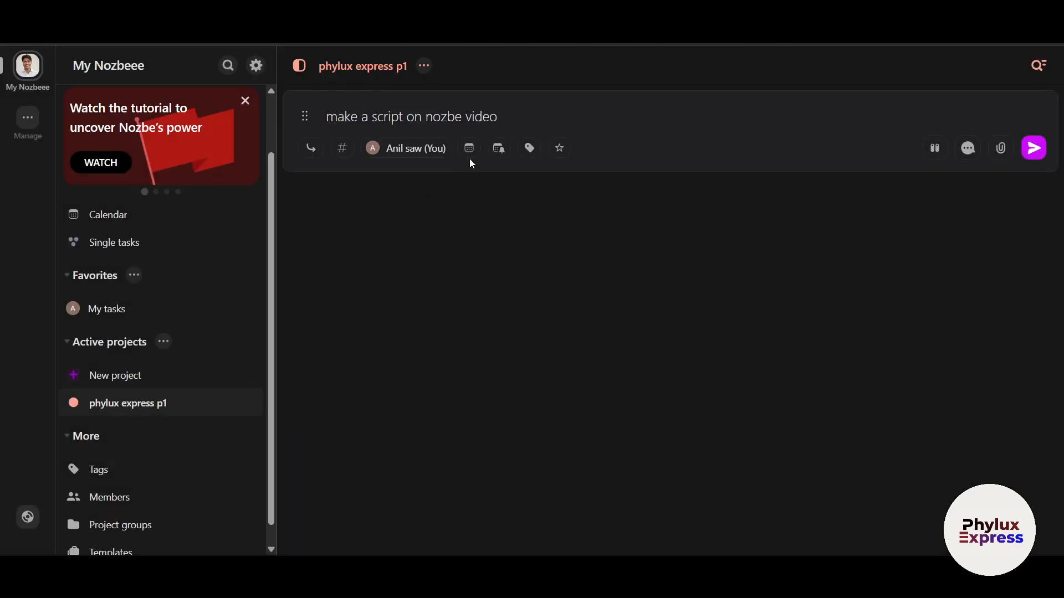
# - Check the responsible and due date options unchanged, then star the task as a priority
pyautogui.click(408, 148)
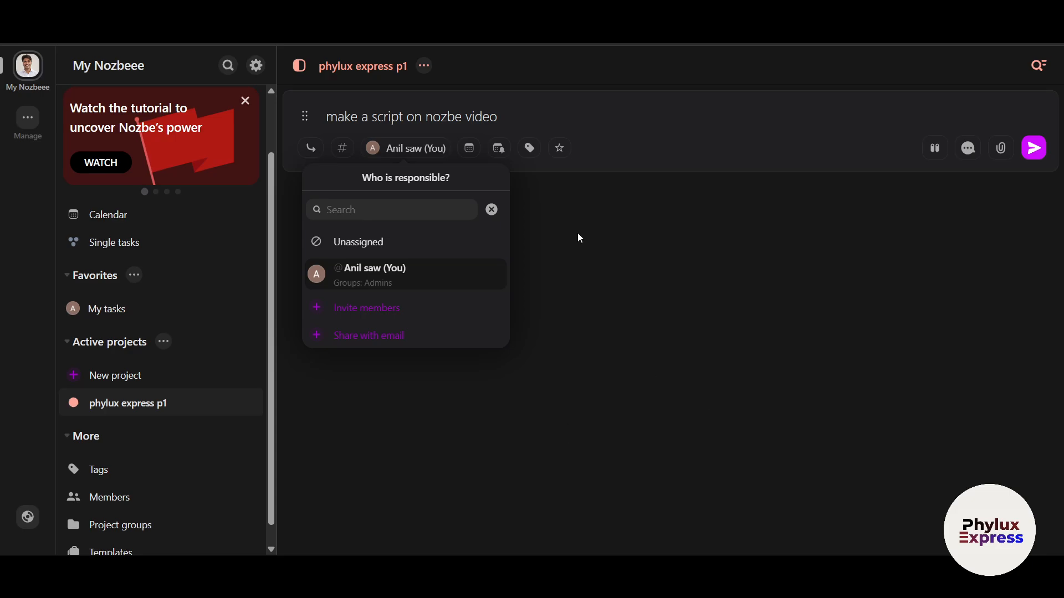
pyautogui.click(654, 152)
pyautogui.click(472, 155)
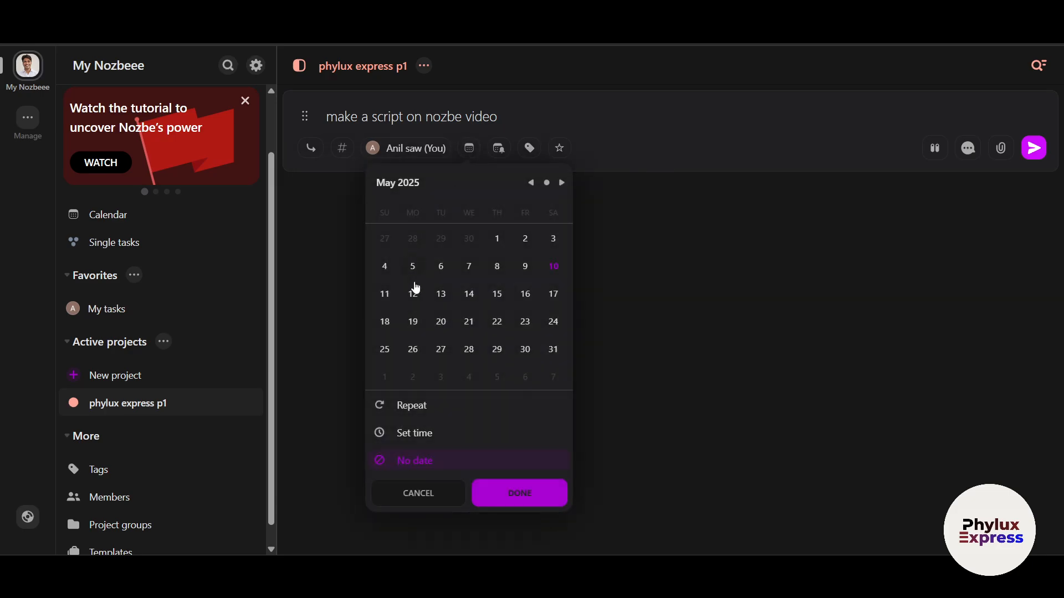
pyautogui.click(495, 152)
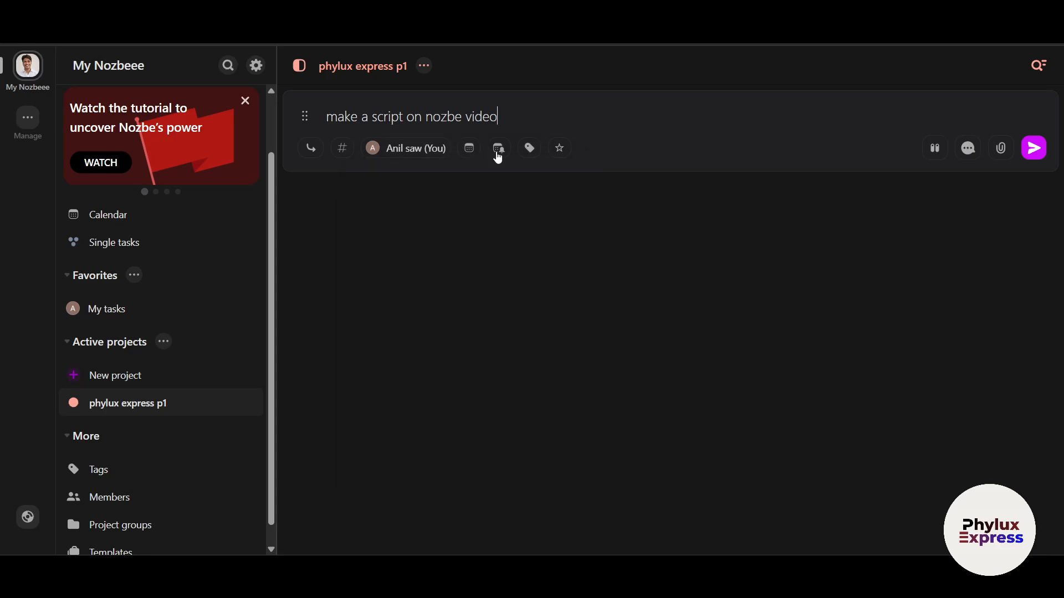
pyautogui.click(467, 153)
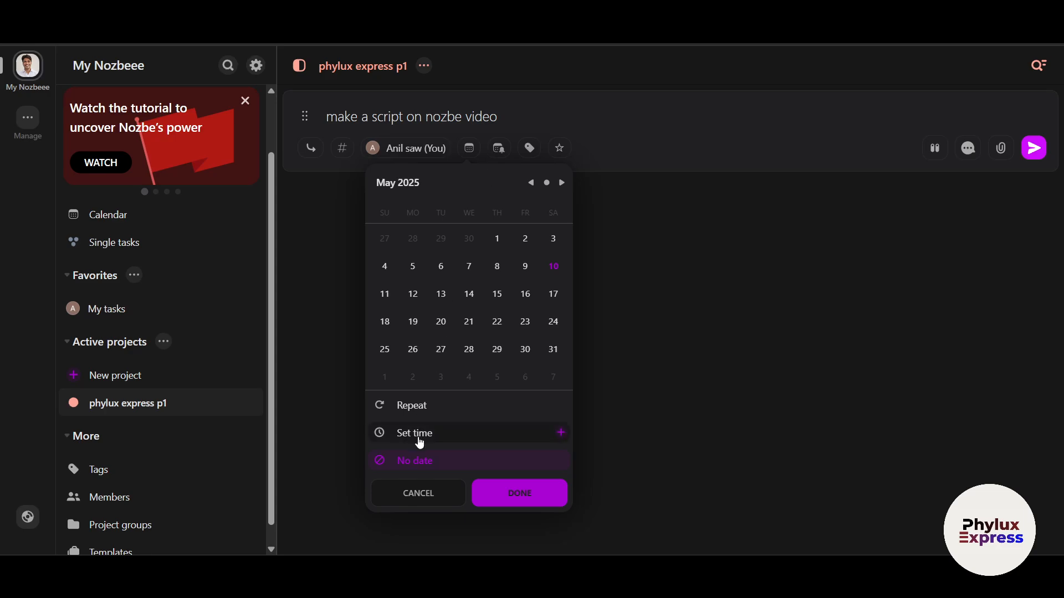
pyautogui.click(501, 152)
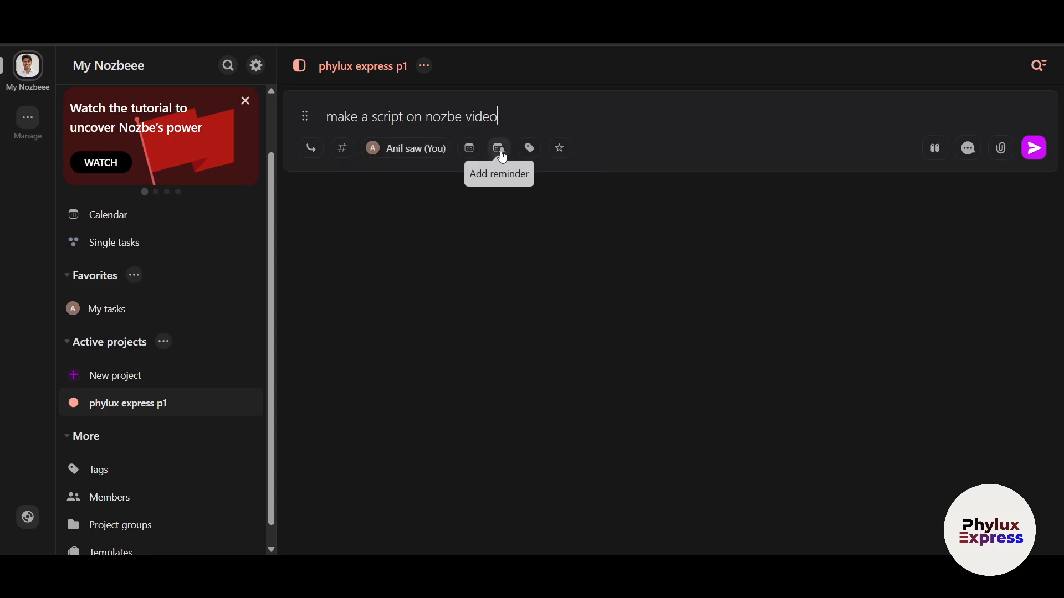
pyautogui.click(560, 150)
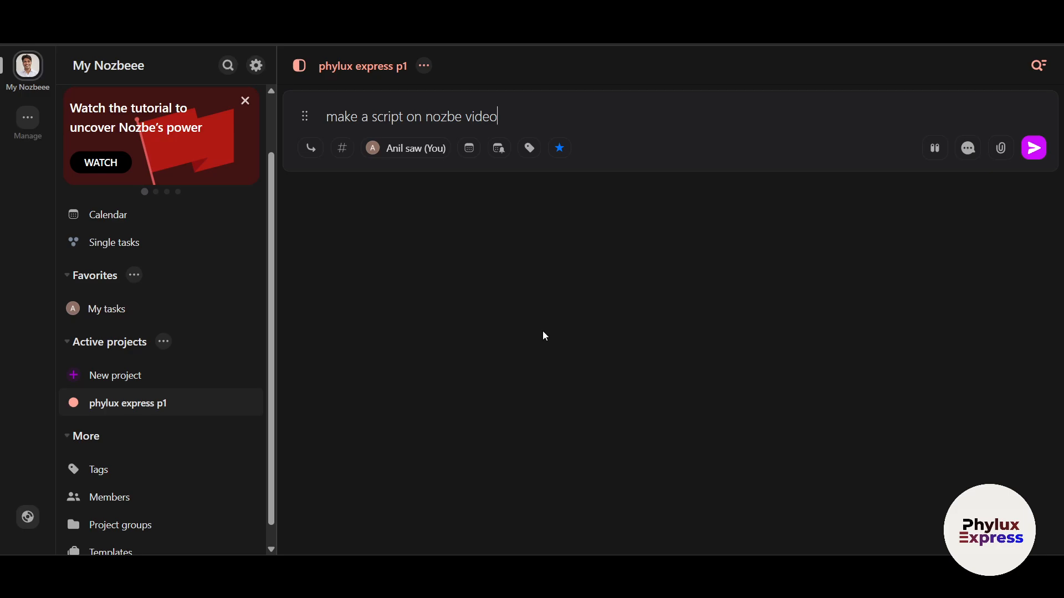
# - Bring up the script task's empty comments and files area
pyautogui.scroll(2, 134, 210)
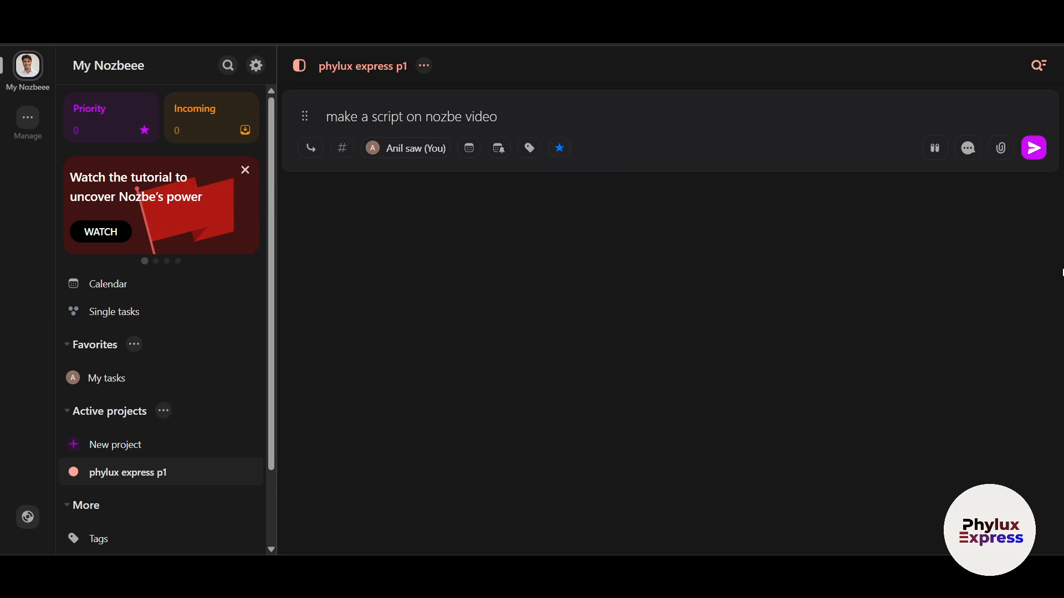
pyautogui.click(933, 145)
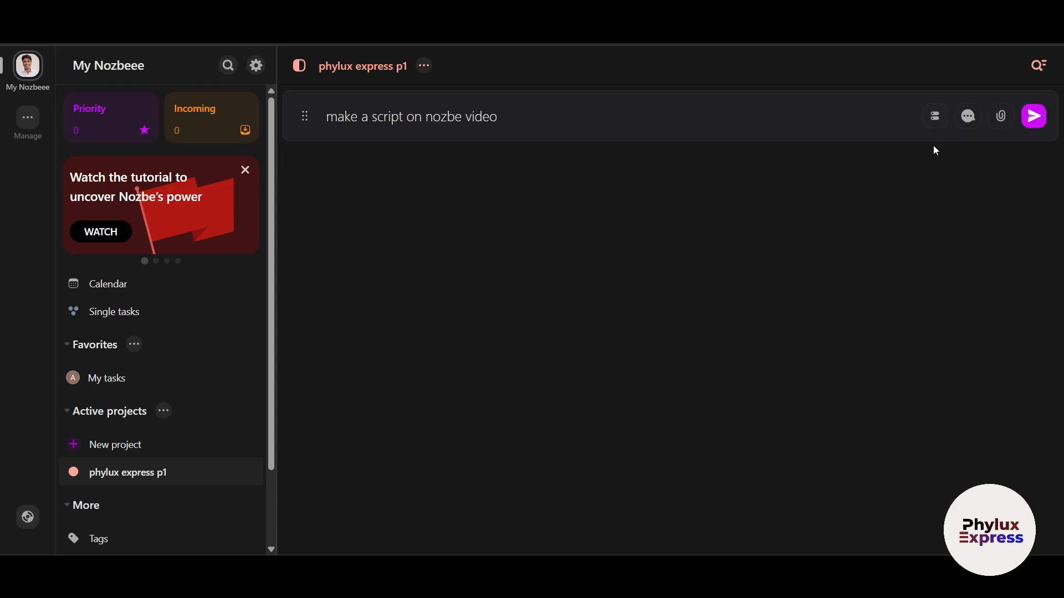
pyautogui.click(936, 121)
pyautogui.click(965, 153)
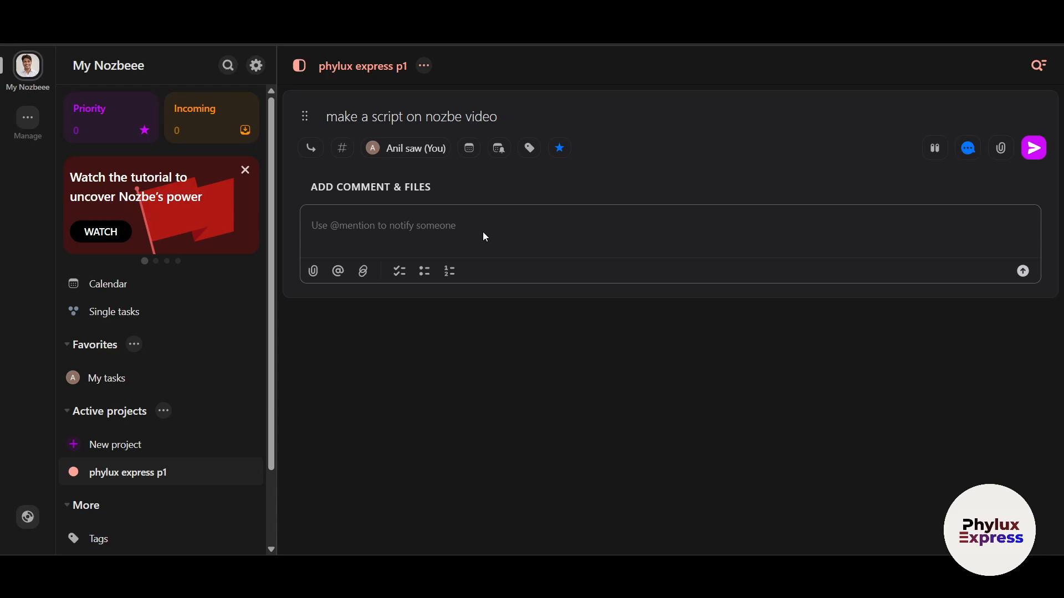
pyautogui.write('i need rou')
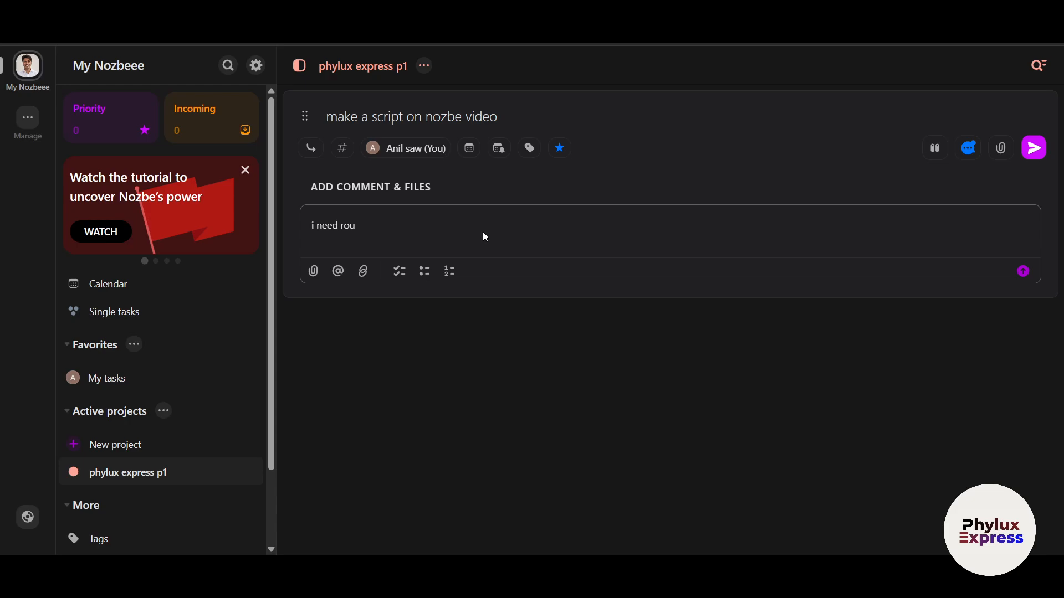
pyautogui.press('BackSpace')
pyautogui.write('sources to create a h')
pyautogui.press('BackSpace')
pyautogui.write('good s')
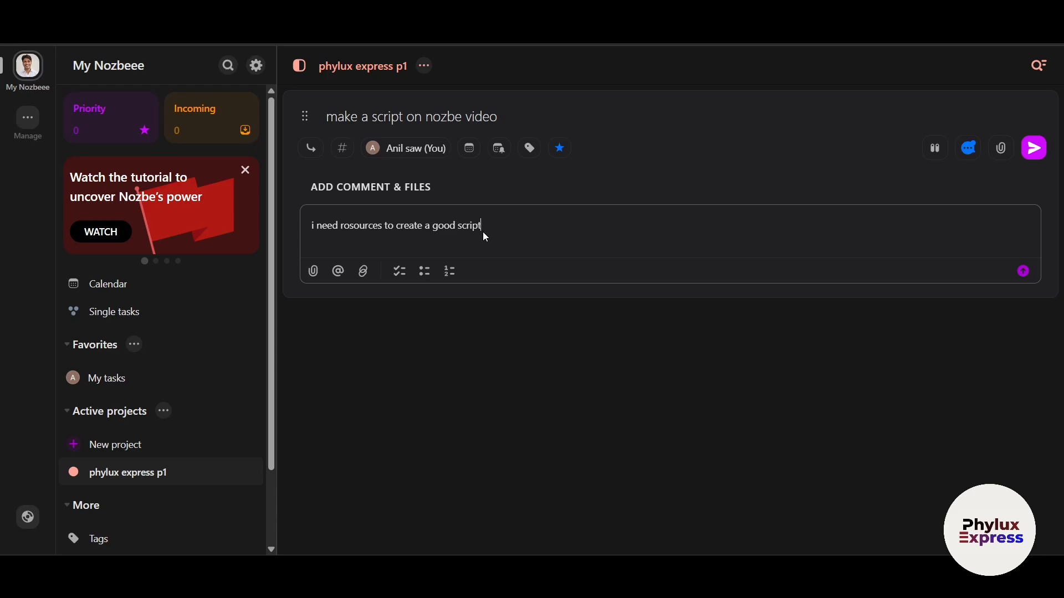
pyautogui.write('cript @')
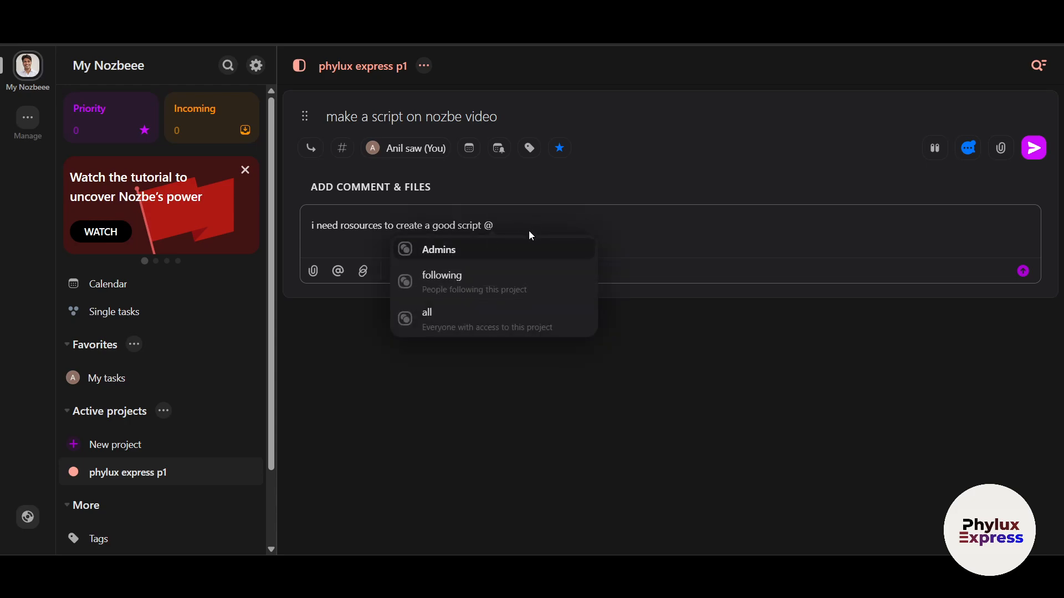
pyautogui.click(560, 260)
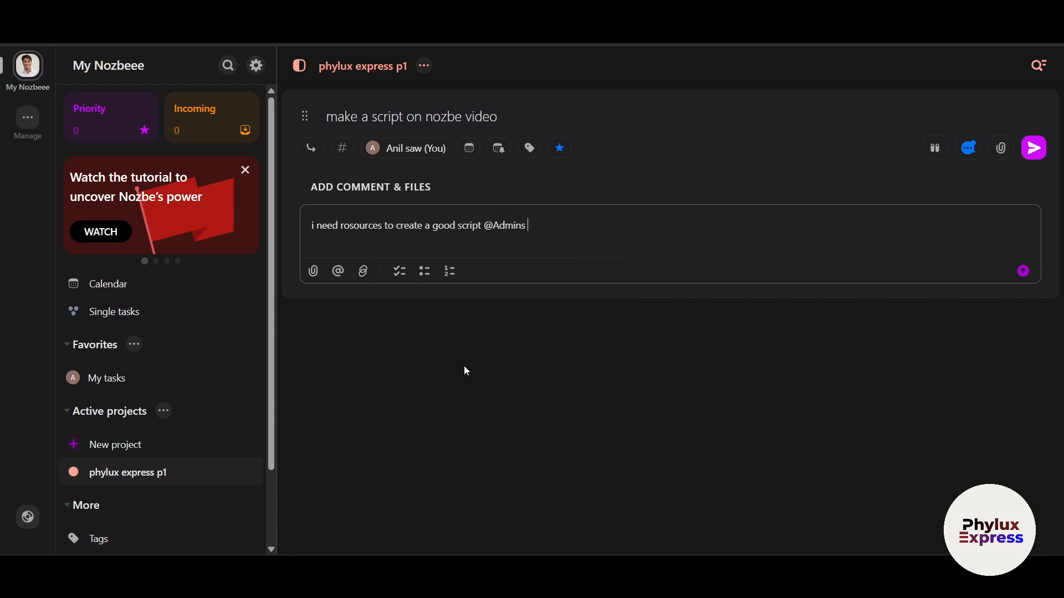
# - Attach image (5).png, insert a My tasks link, and turn the comment into a checklist item
pyautogui.click(313, 271)
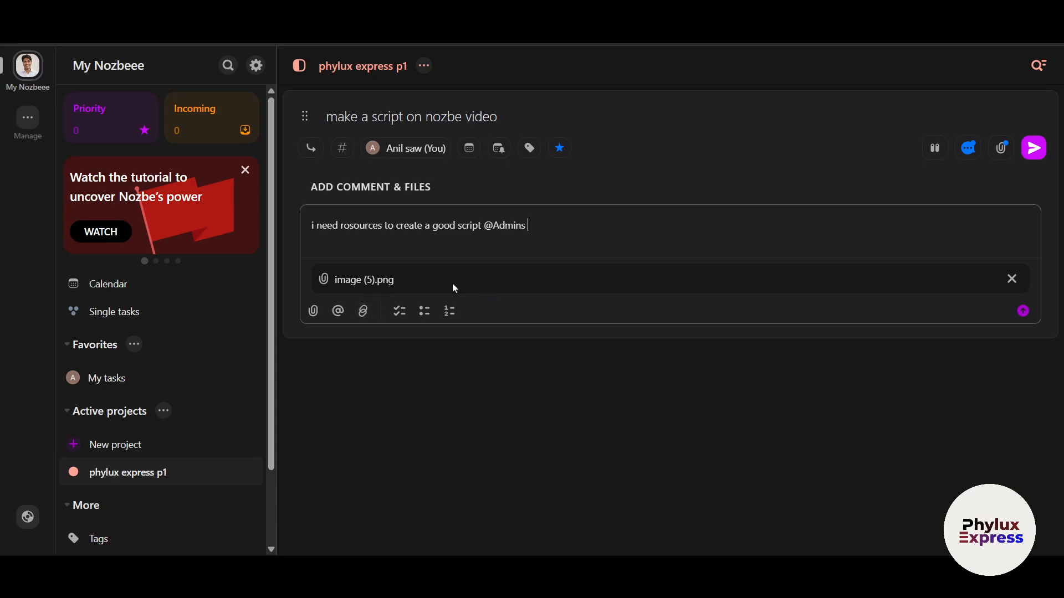
pyautogui.click(363, 310)
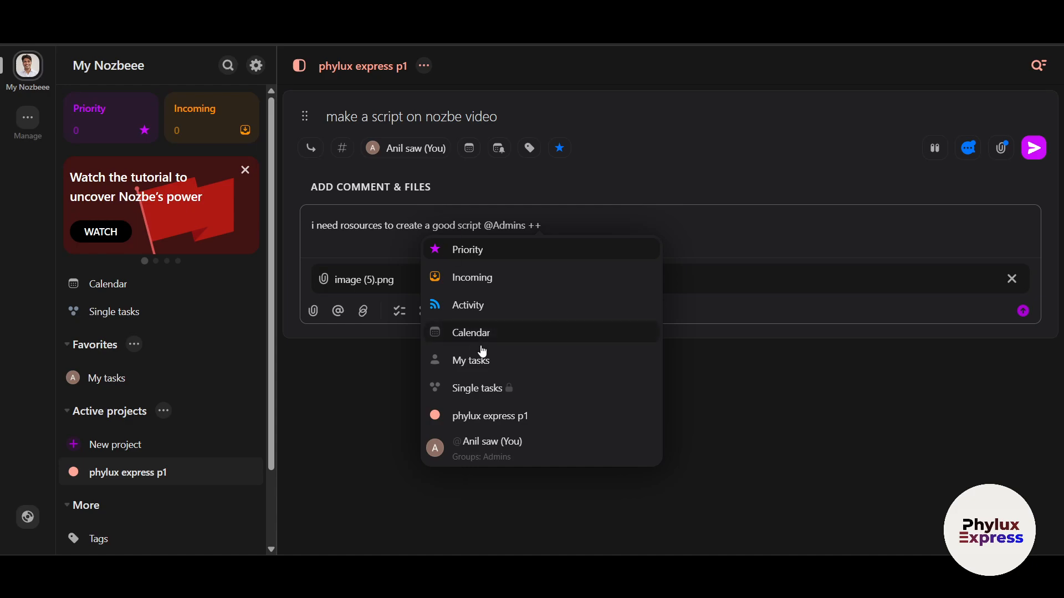
pyautogui.click(487, 367)
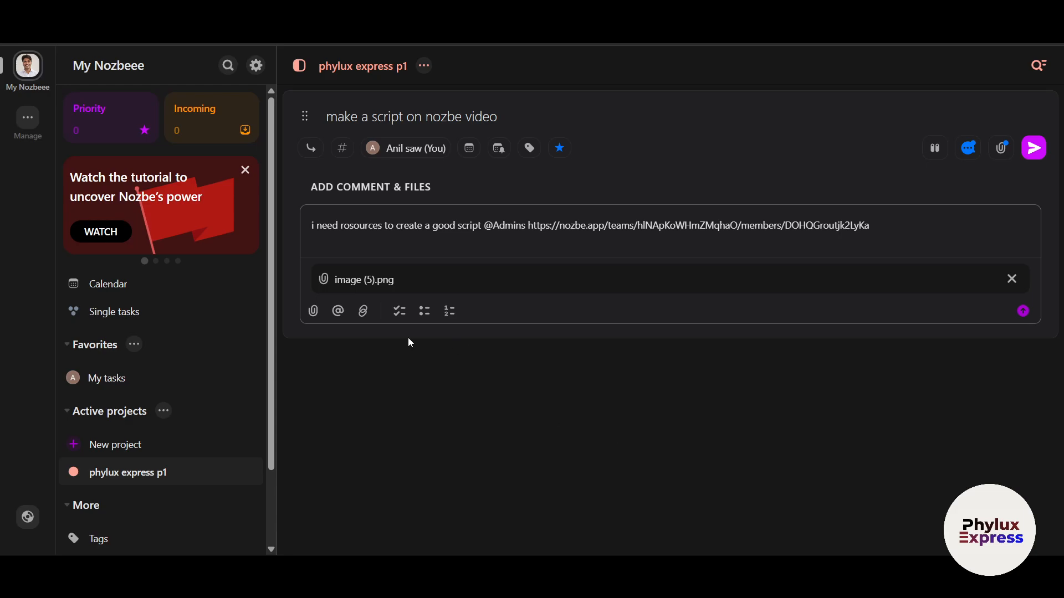
pyautogui.click(400, 312)
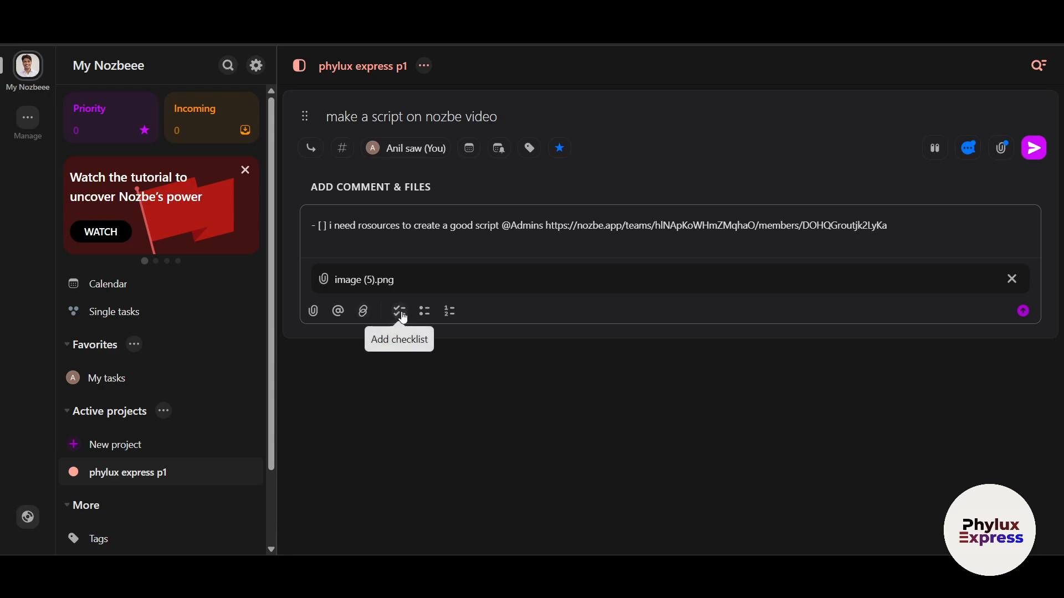
# - Collapse and reopen the comment editor, cancelling an extra file selection
pyautogui.click(1021, 312)
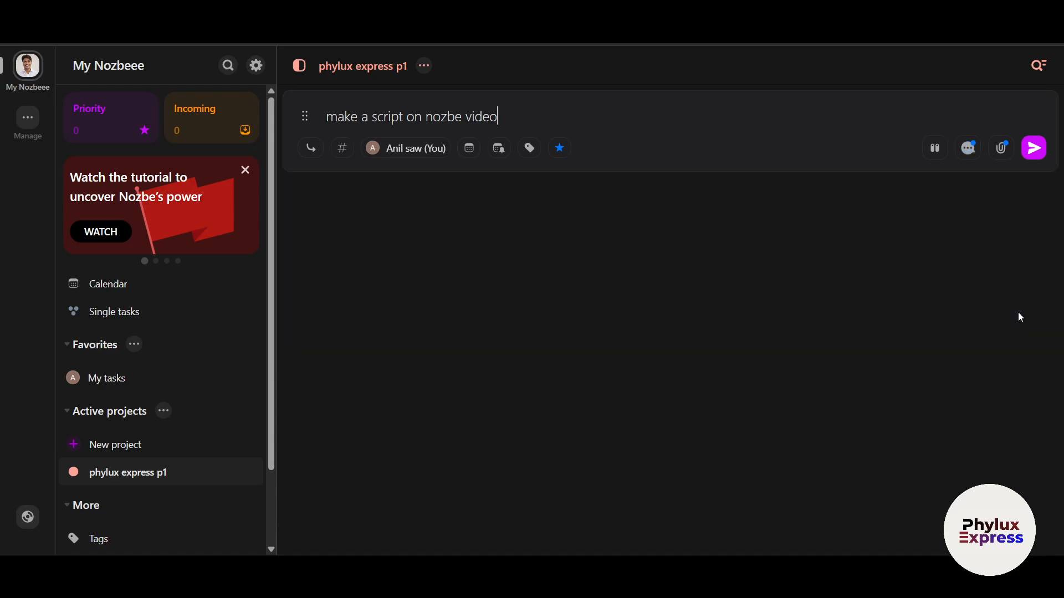
pyautogui.click(966, 151)
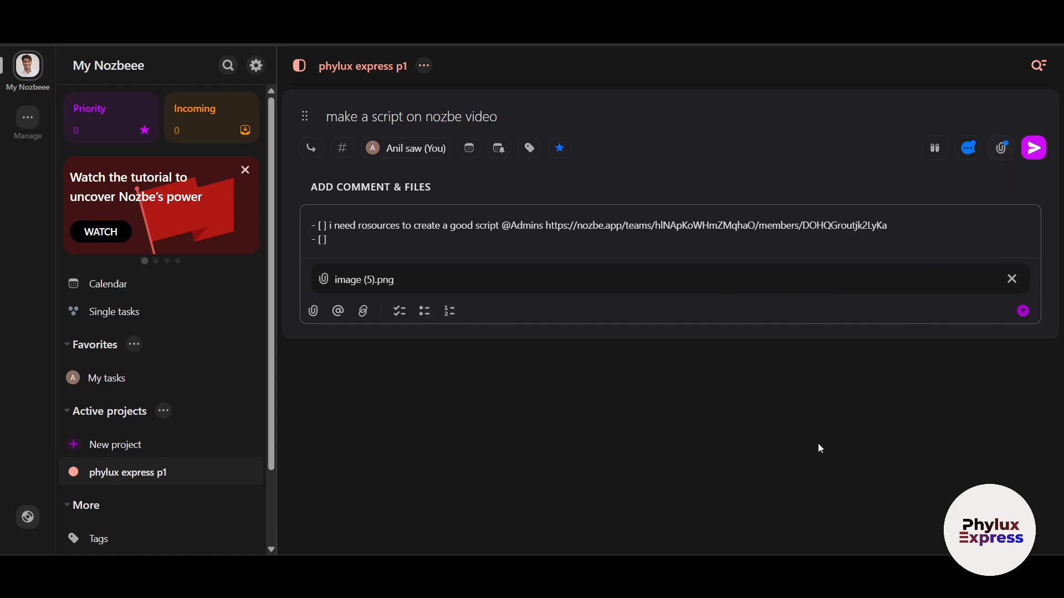
pyautogui.click(1000, 149)
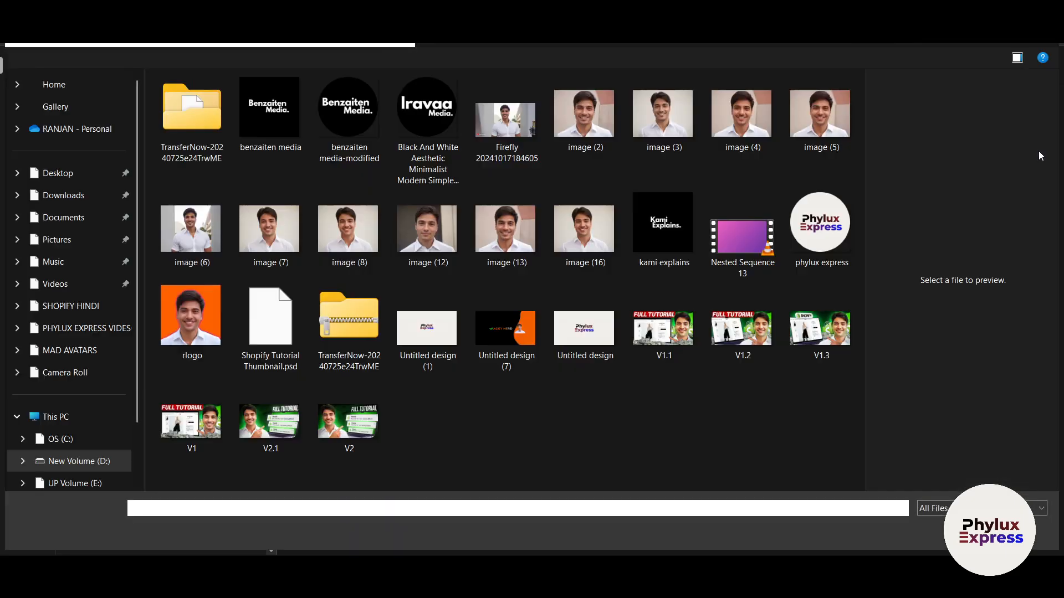
pyautogui.press('Escape')
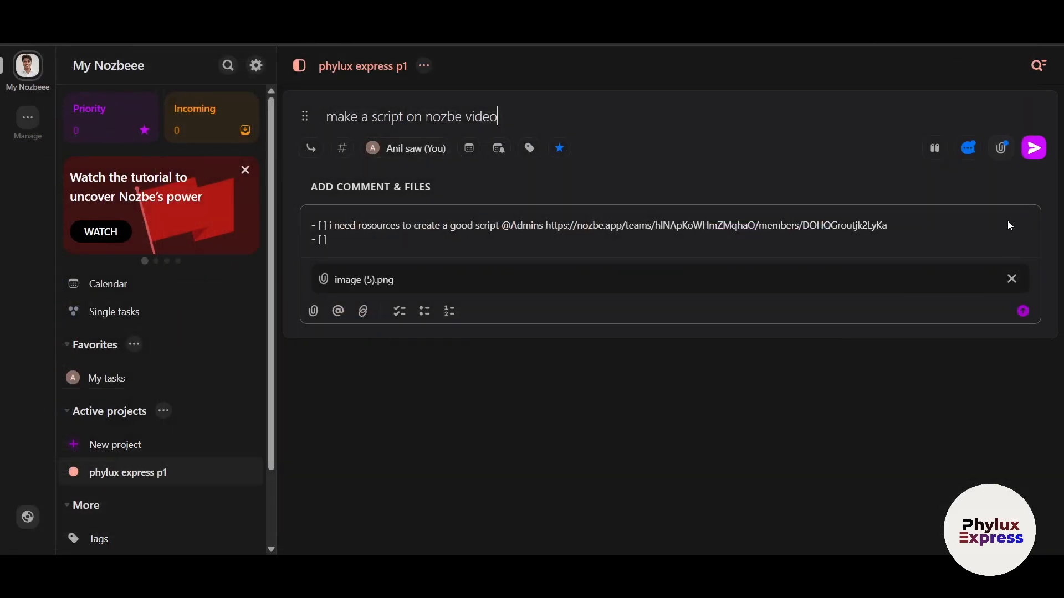
# - Create the script task, review its checklist comment and image in details, then close them
pyautogui.click(1036, 148)
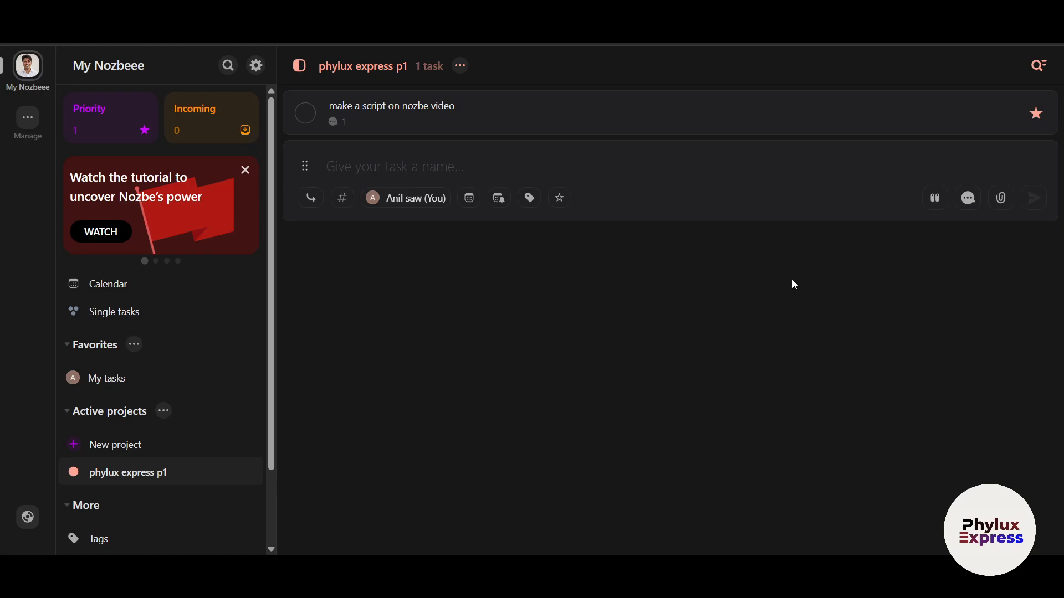
pyautogui.click(376, 112)
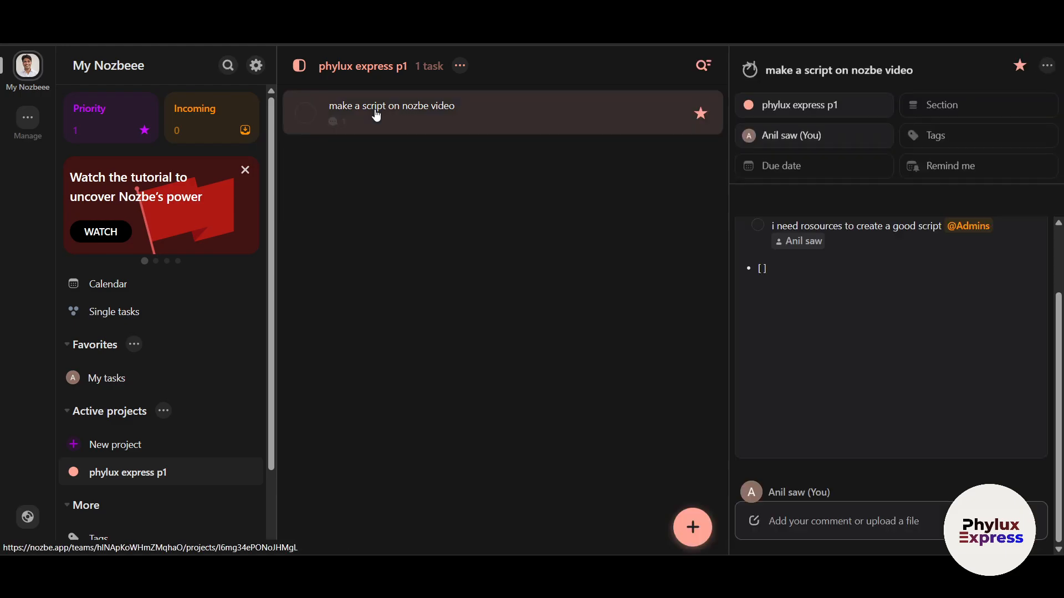
pyautogui.click(930, 213)
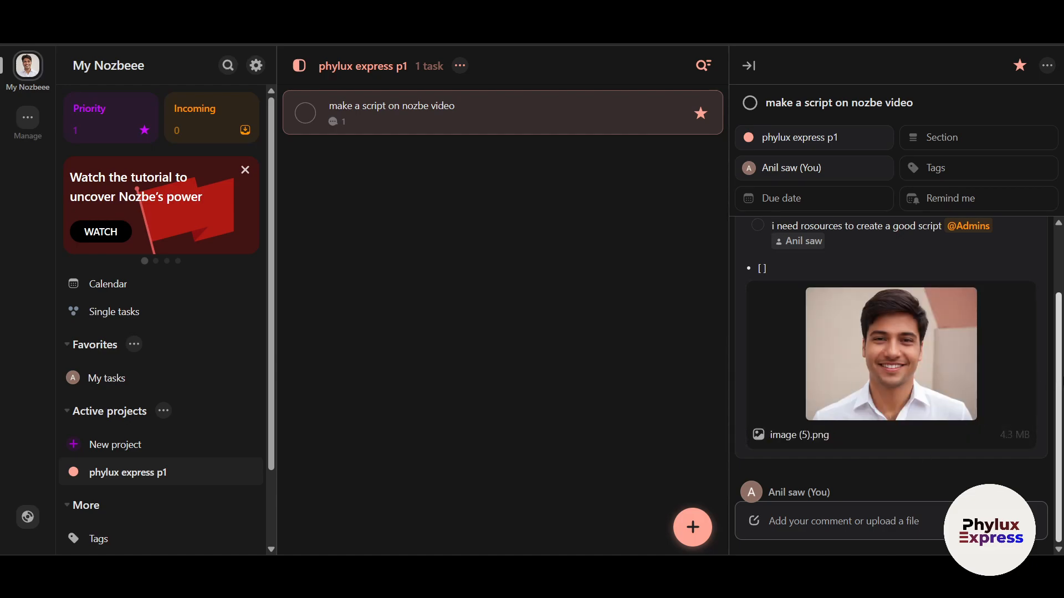
pyautogui.moveTo(1059, 383); pyautogui.dragTo(1062, 439)
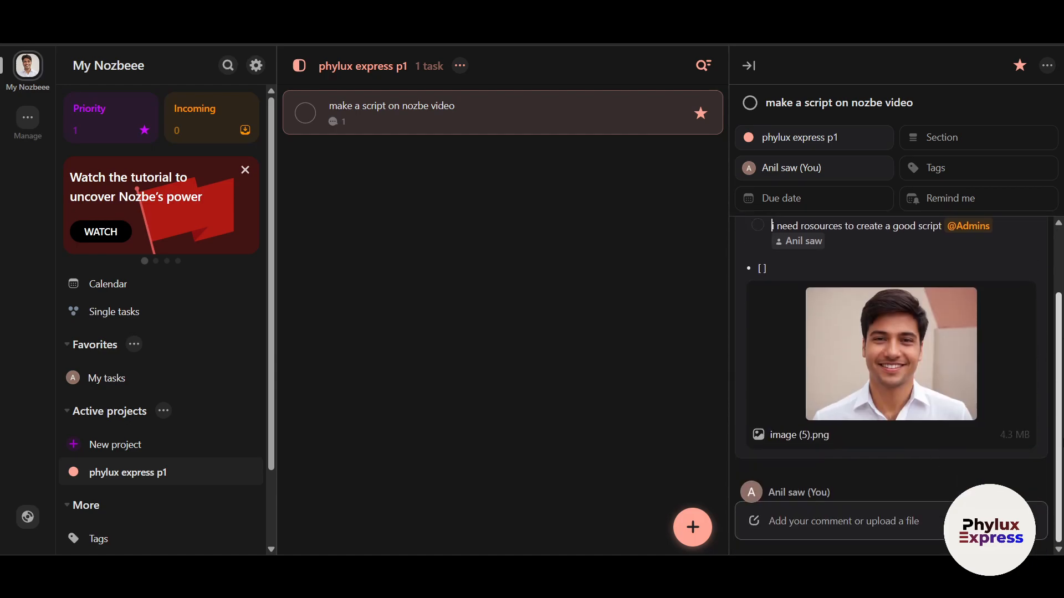
pyautogui.click(748, 66)
pyautogui.click(1028, 527)
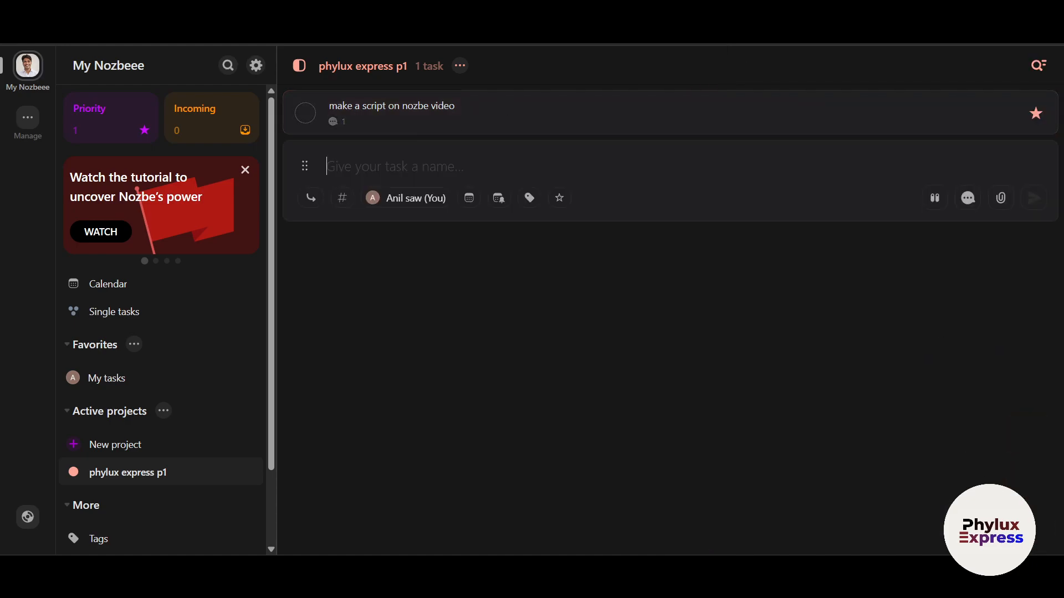
# - Add 'task 2', then 'task 3' placed at the top, and switch to My tasks
pyautogui.write('task 2')
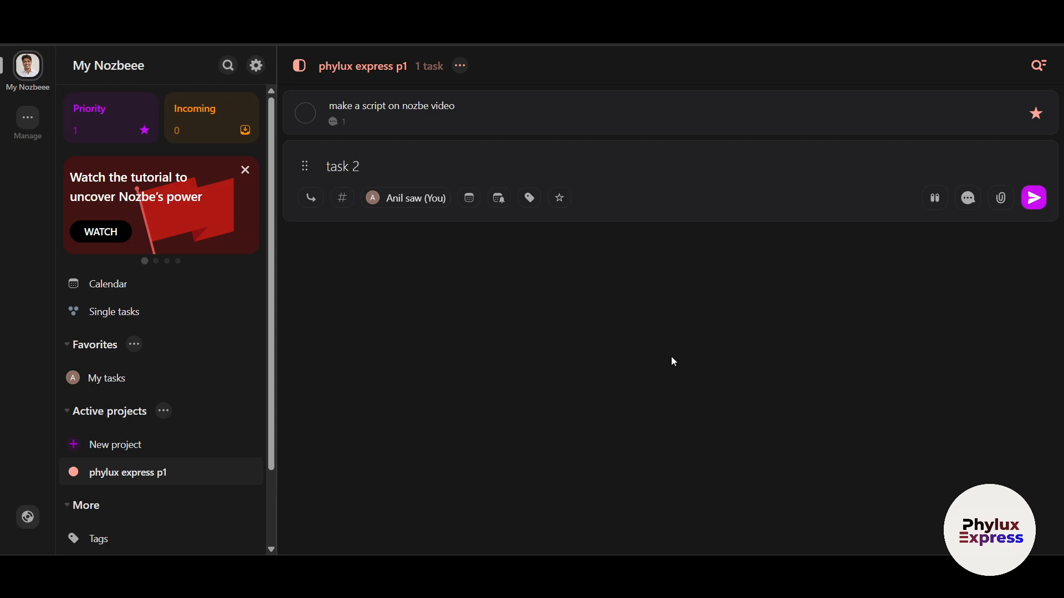
pyautogui.press('Return')
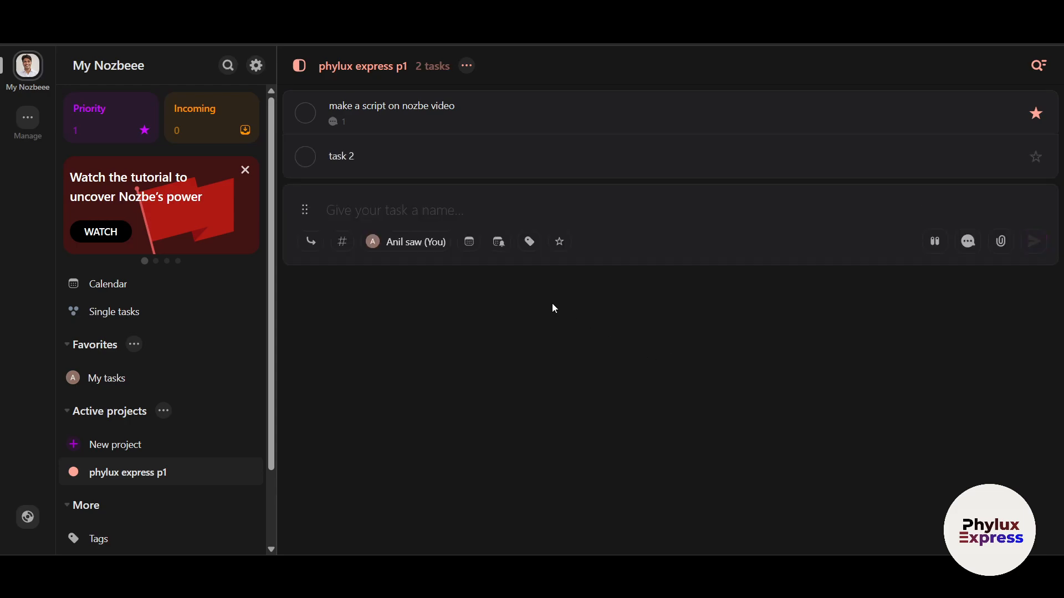
pyautogui.write('task 3')
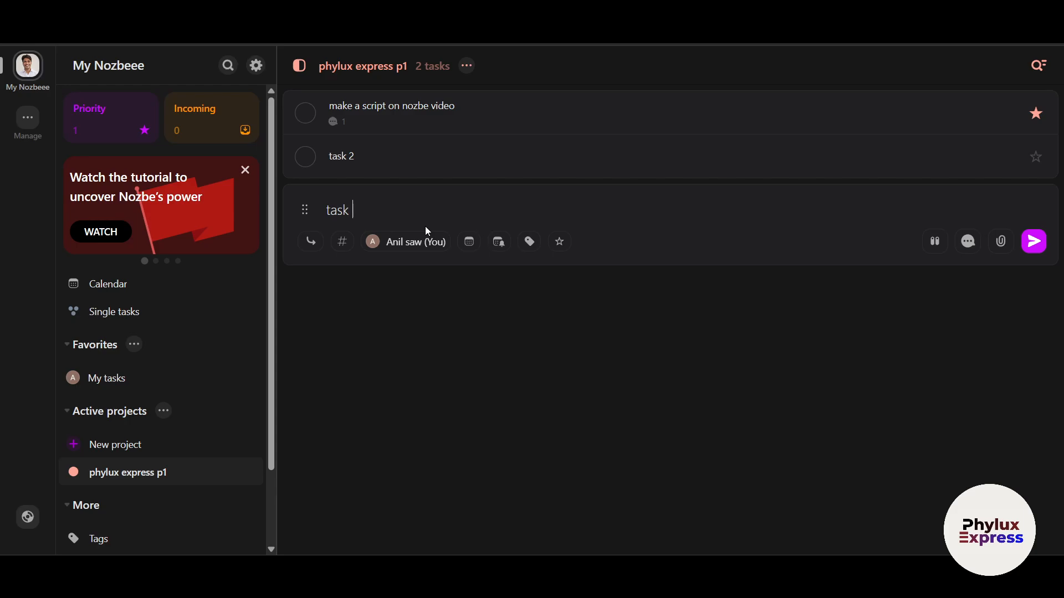
pyautogui.click(311, 242)
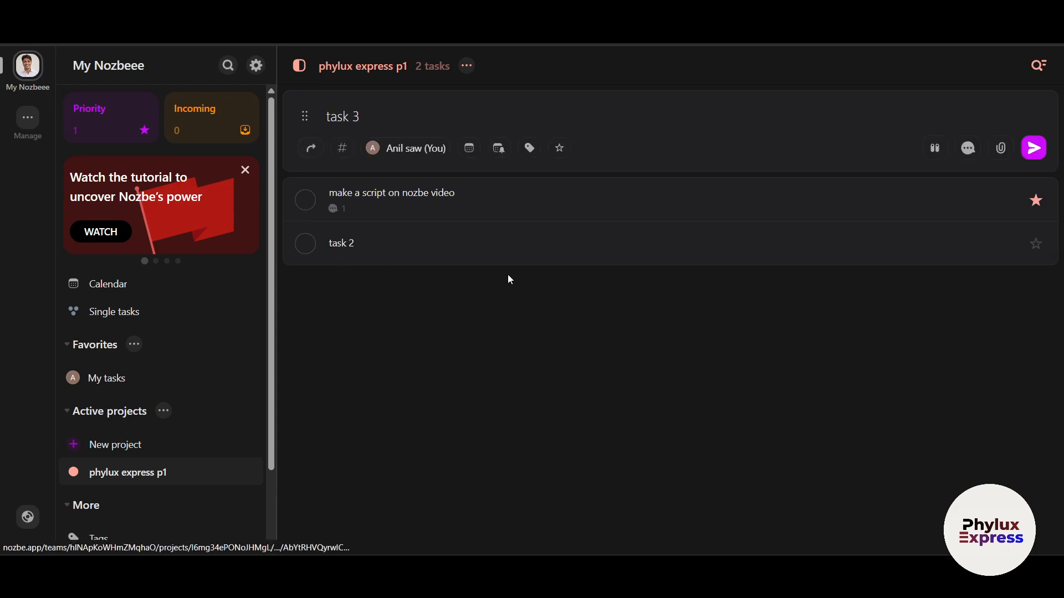
pyautogui.press('Return')
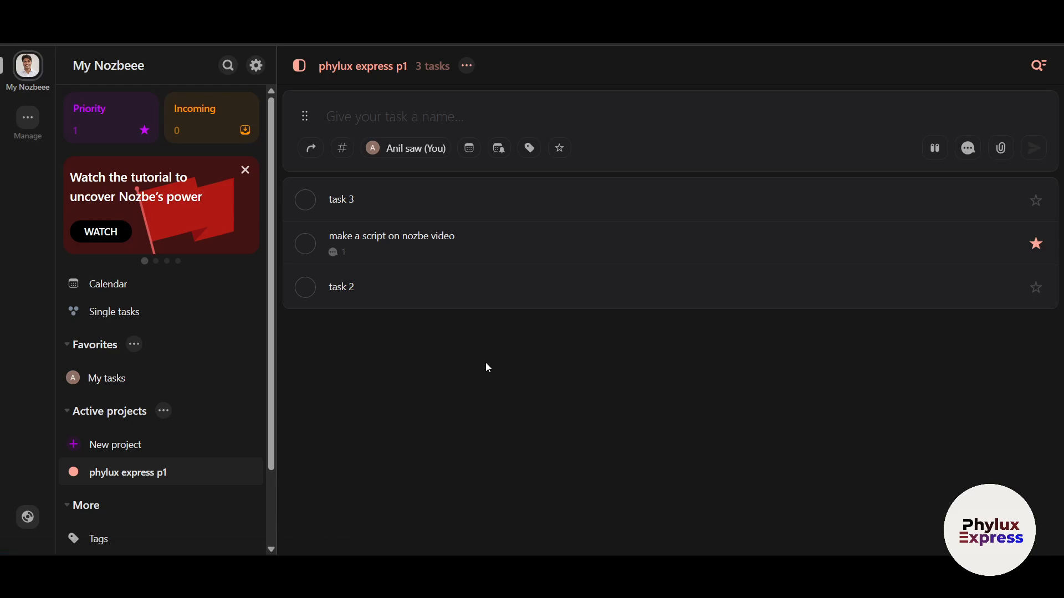
pyautogui.click(106, 381)
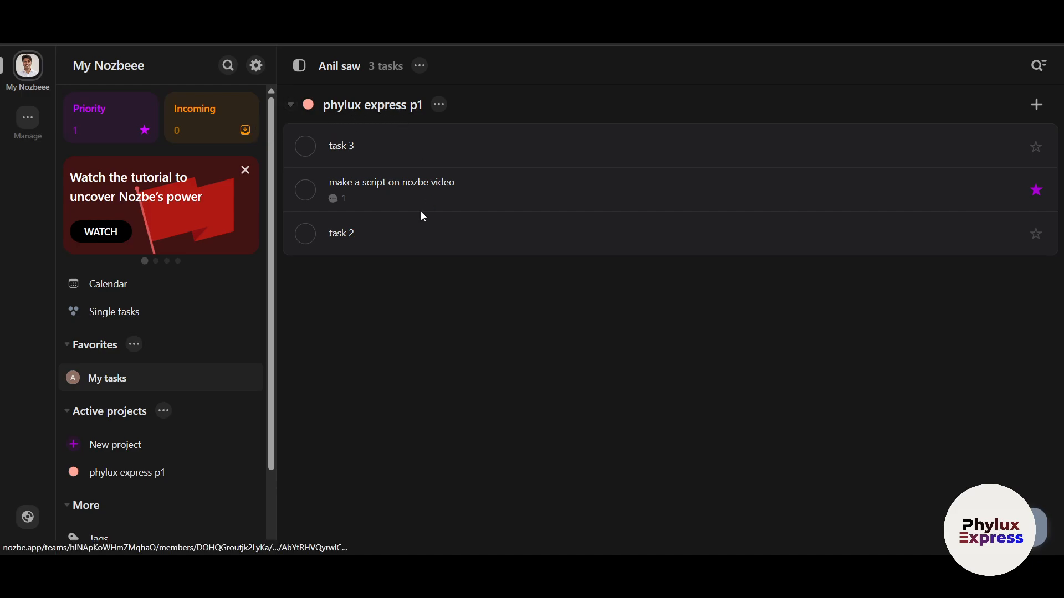
# - Peek at task 3, then collapse the phylux express p1 group in My tasks and show its options menu
pyautogui.click(127, 477)
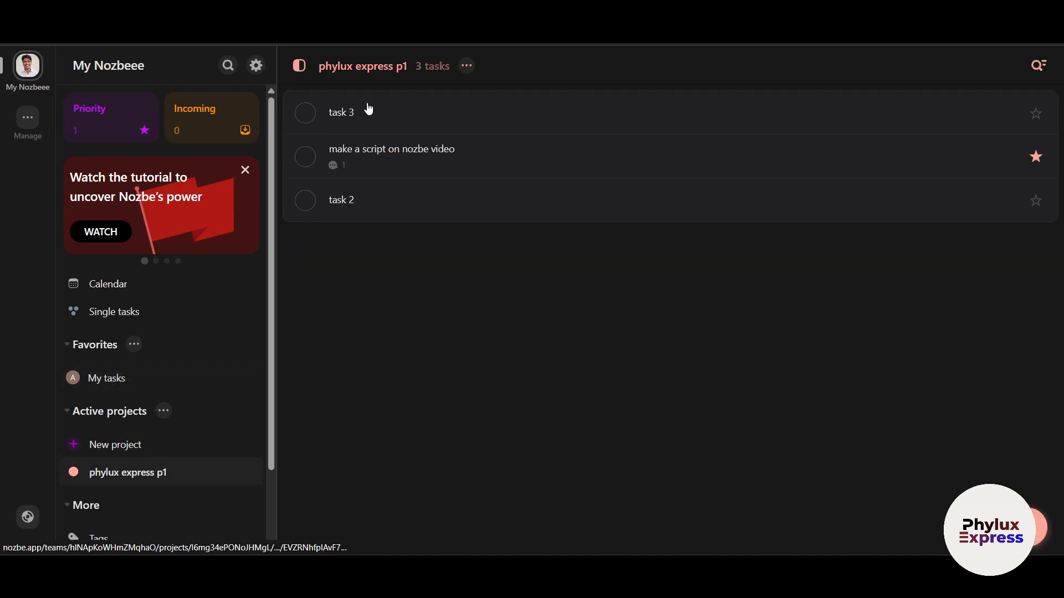
pyautogui.click(416, 118)
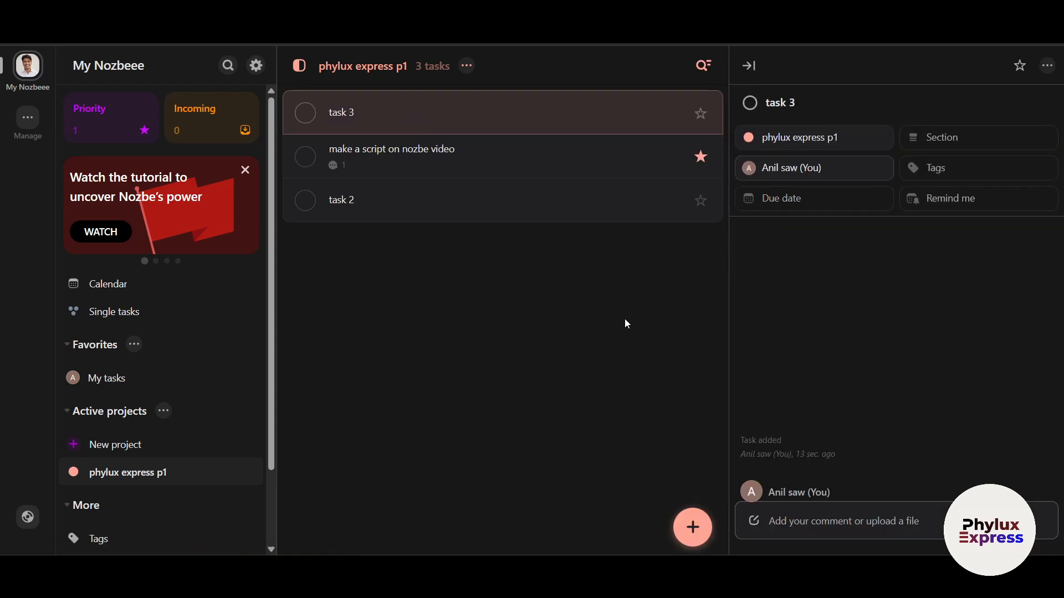
pyautogui.click(154, 377)
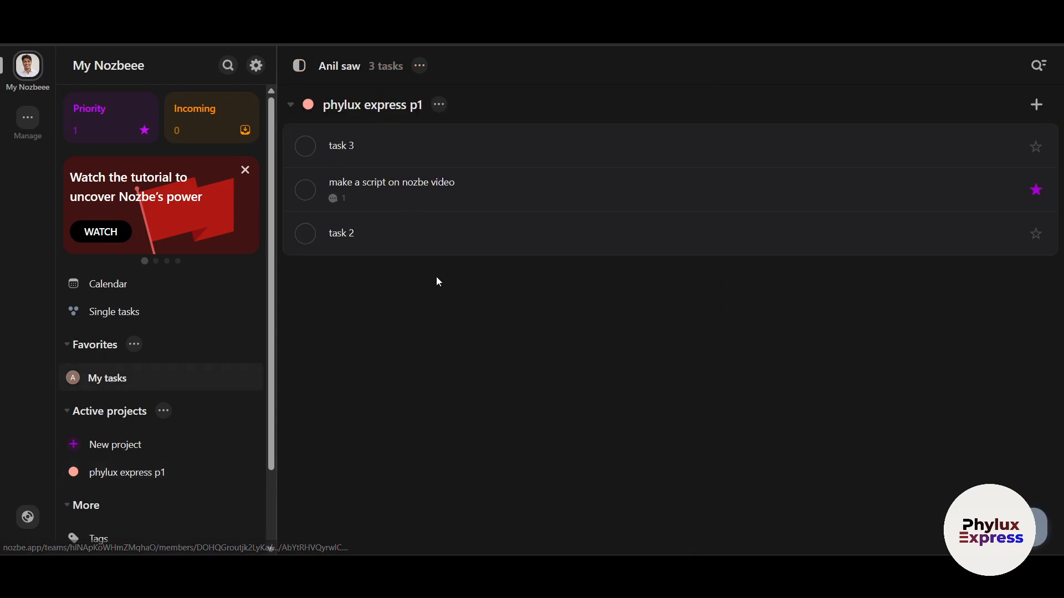
pyautogui.click(290, 106)
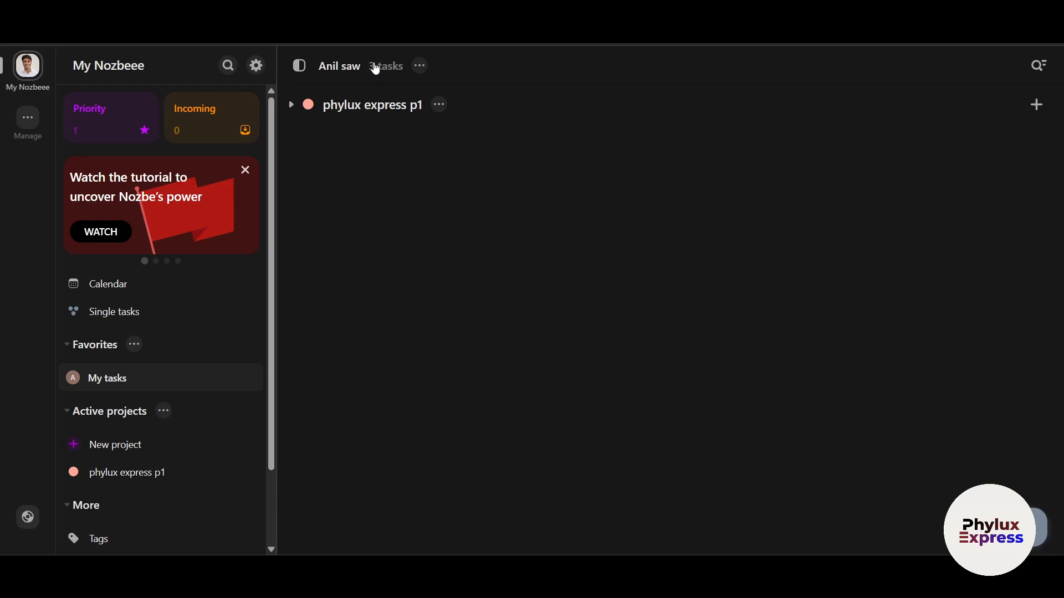
pyautogui.click(419, 66)
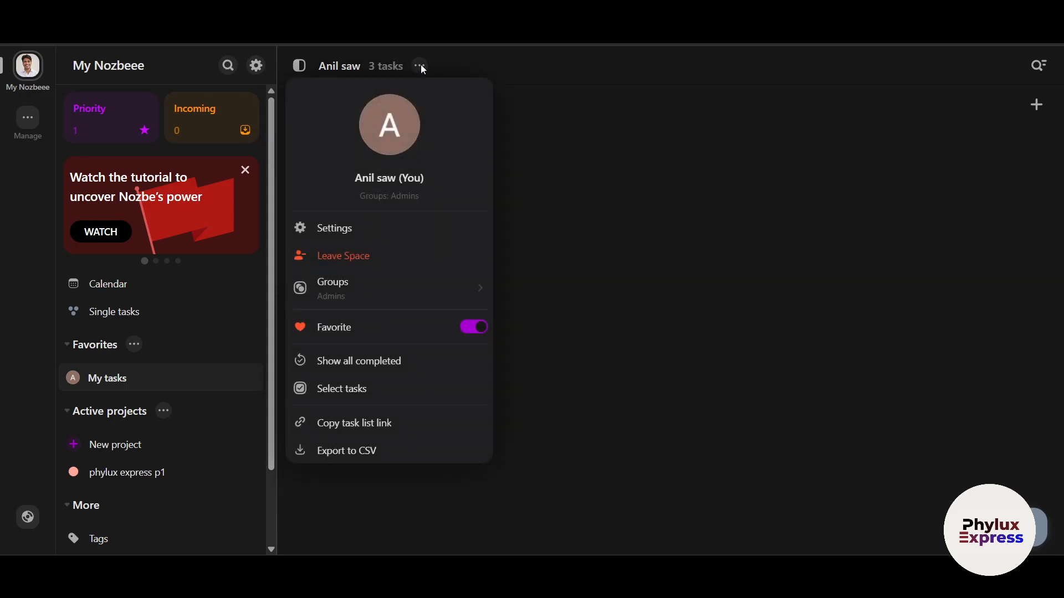
# - Open the account settings from the list options menu twice, closing the profile settings each time
pyautogui.click(654, 201)
pyautogui.click(419, 67)
pyautogui.click(349, 230)
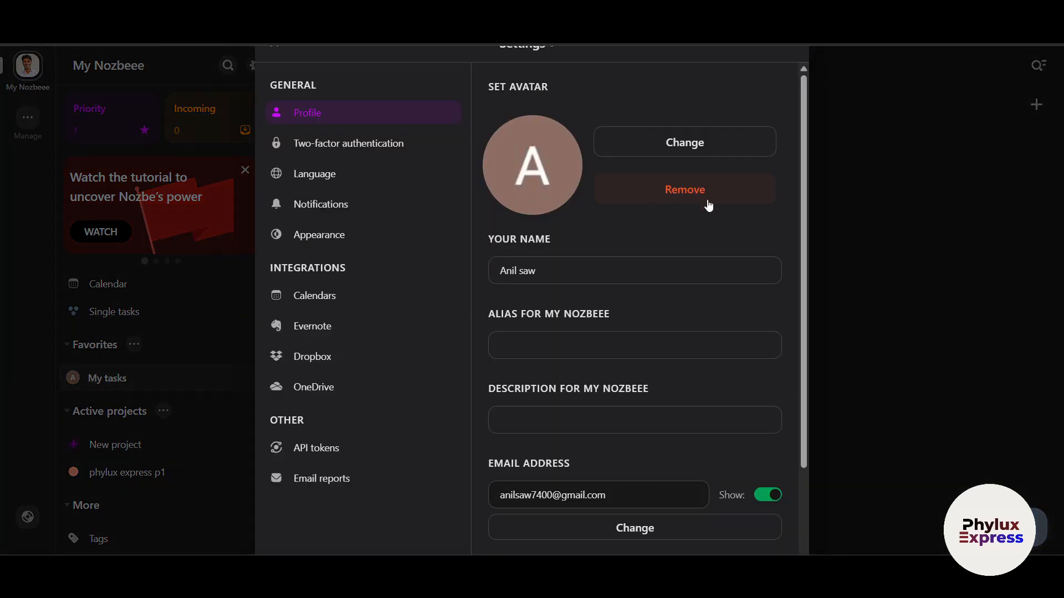
pyautogui.scroll(-2, 690, 428)
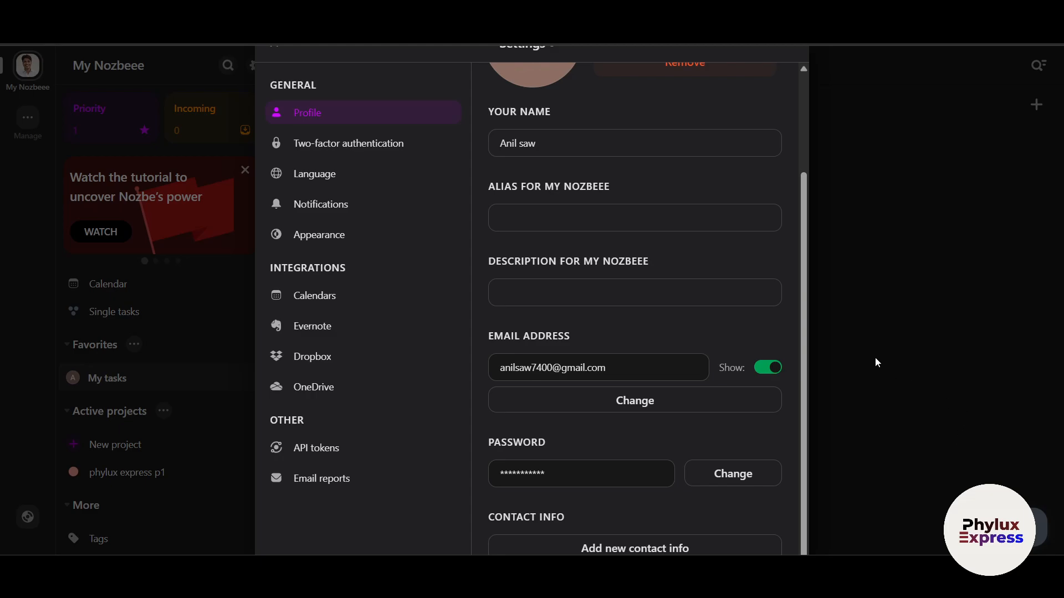
pyautogui.scroll(2, 560, 328)
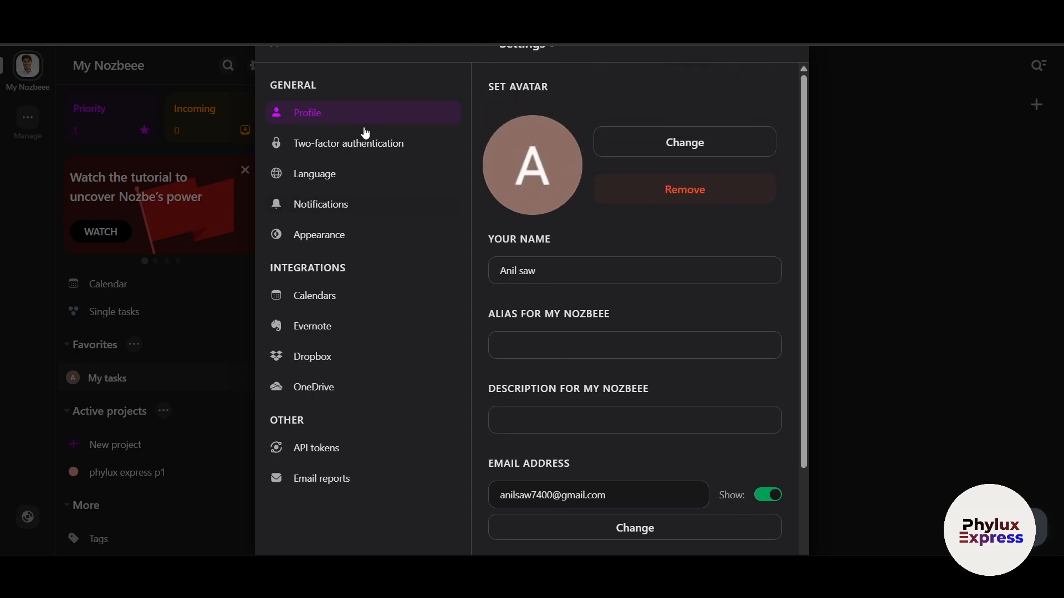
pyautogui.click(977, 343)
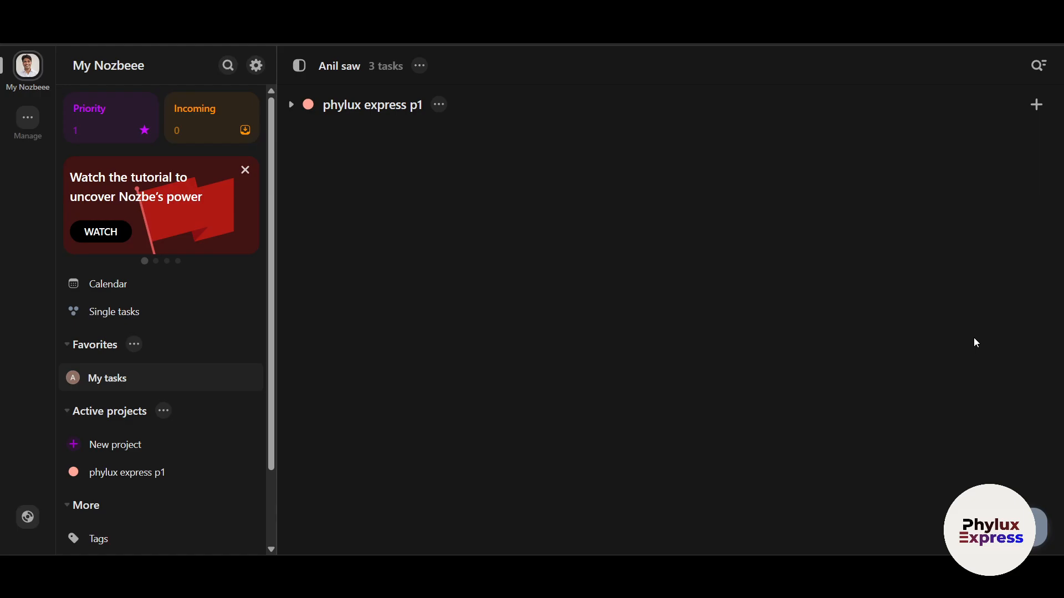
pyautogui.click(419, 66)
pyautogui.click(339, 229)
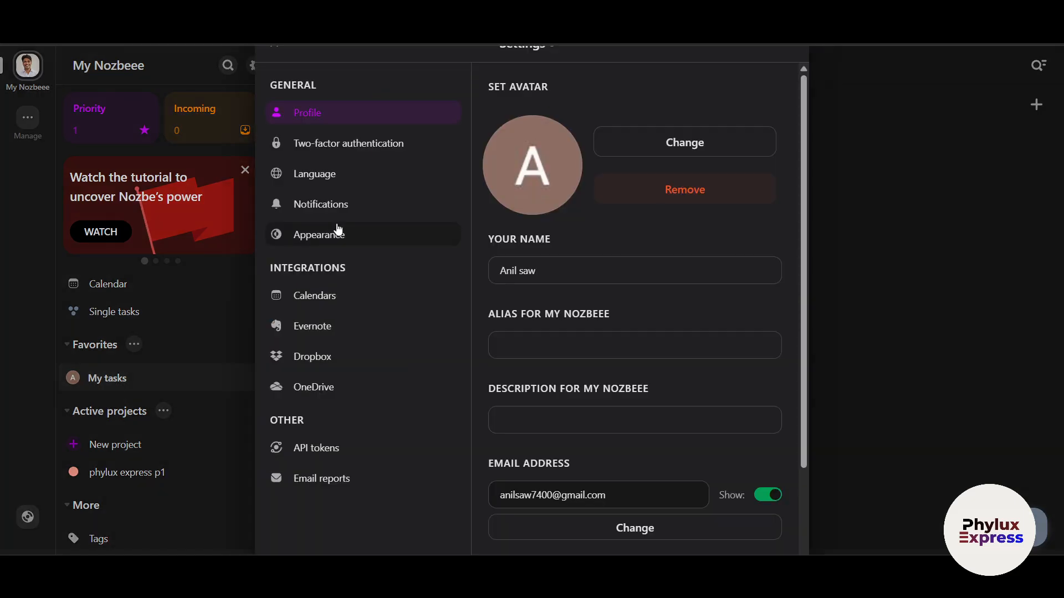
pyautogui.click(902, 399)
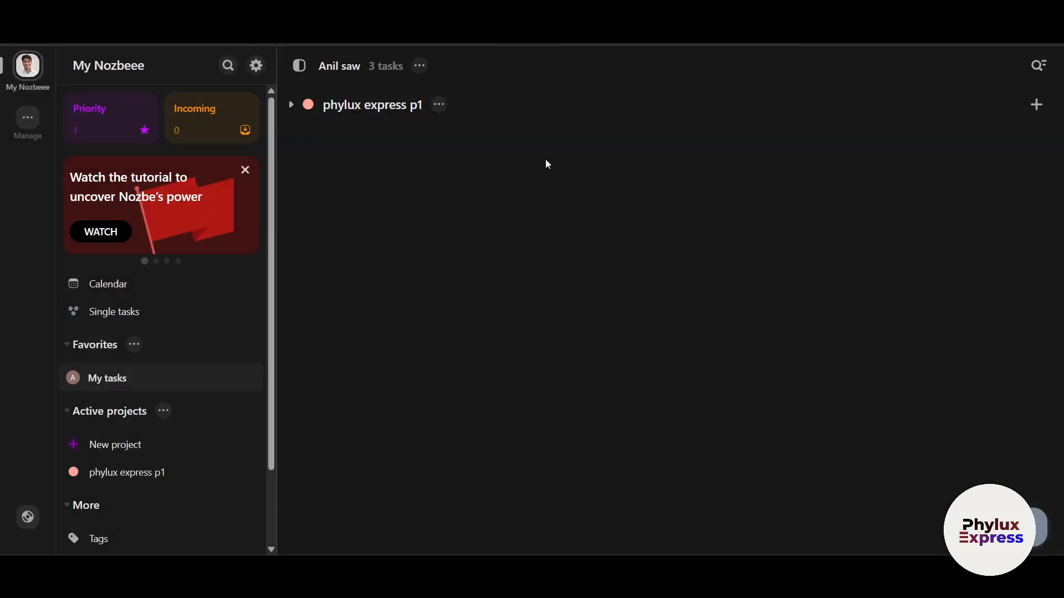
# - Toggle My tasks out of Favorites and back in, then dismiss the list options
pyautogui.click(420, 66)
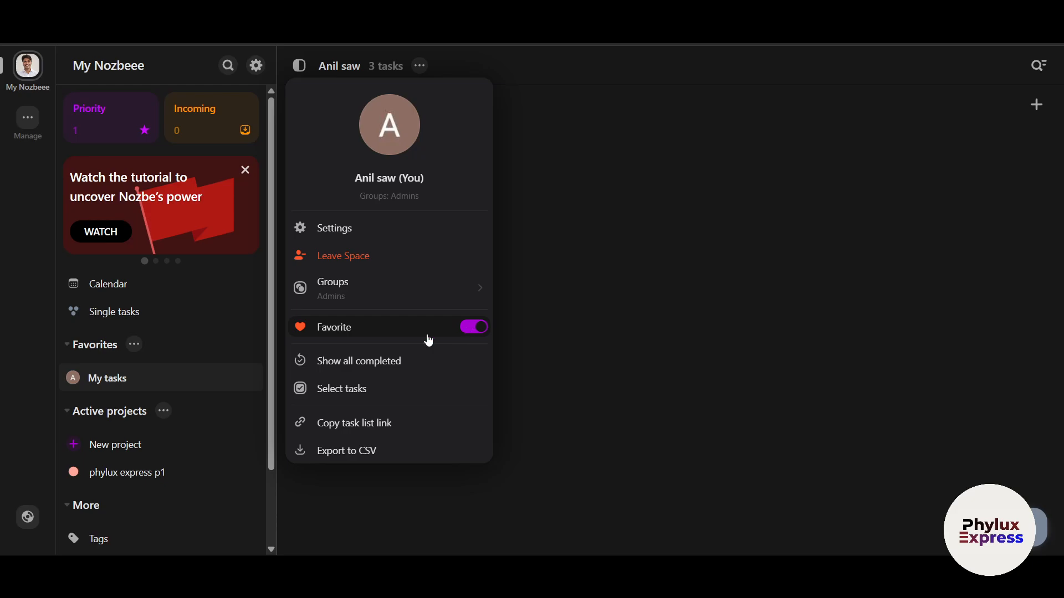
pyautogui.click(478, 330)
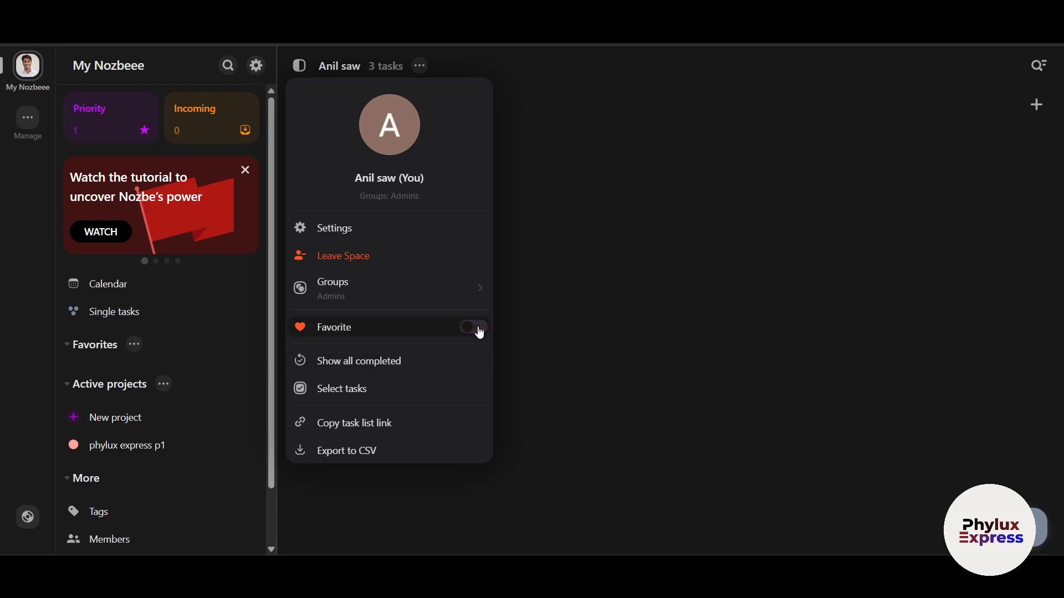
pyautogui.click(475, 331)
pyautogui.click(669, 357)
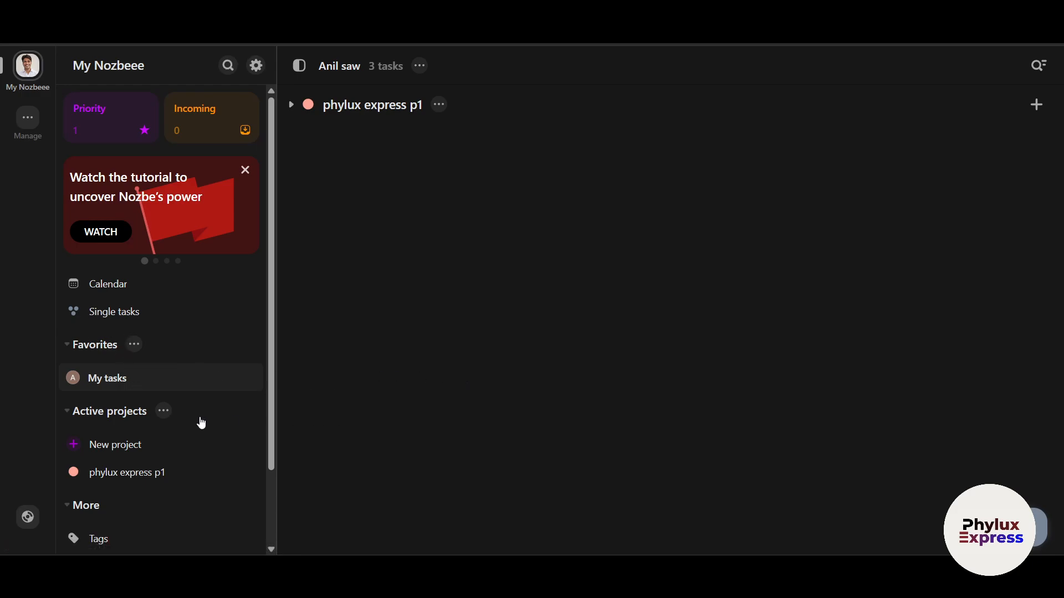
# - Search 'script' in Jump to and open the 'make a script on nozbe video' task details
pyautogui.scroll(-2, 198, 416)
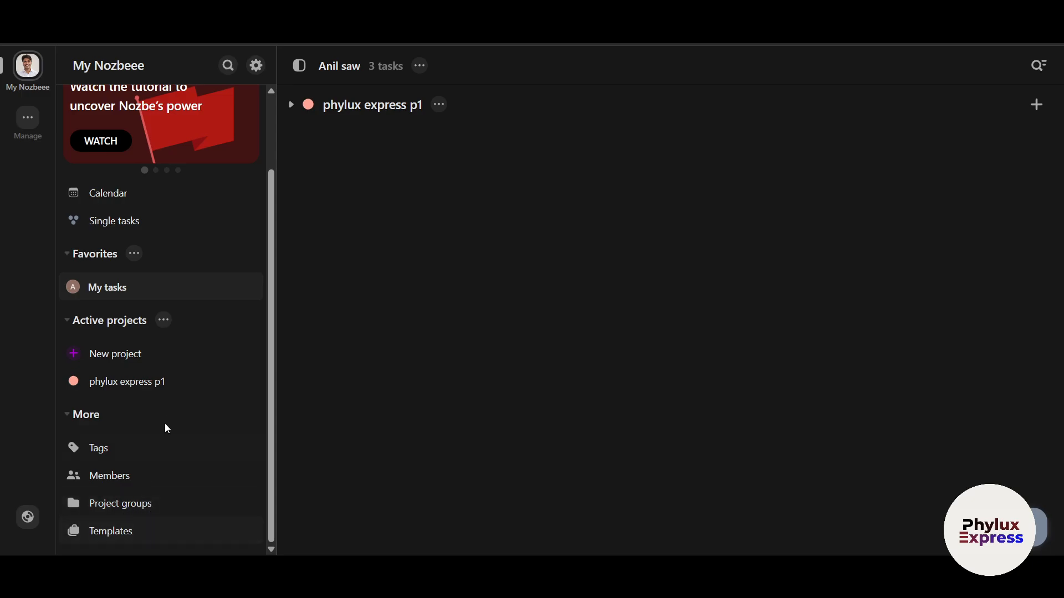
pyautogui.scroll(2, 164, 425)
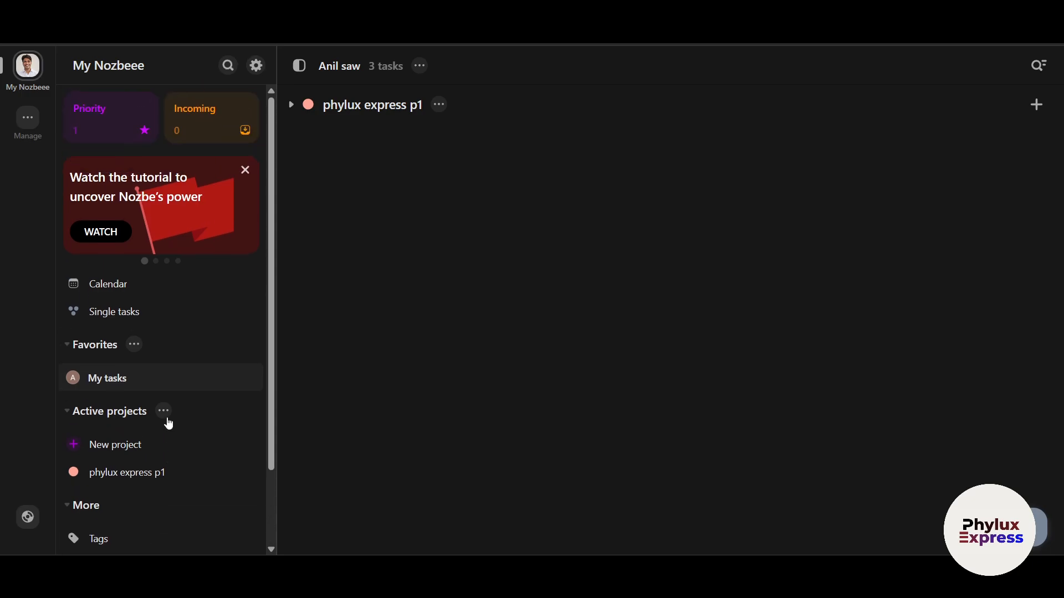
pyautogui.click(229, 67)
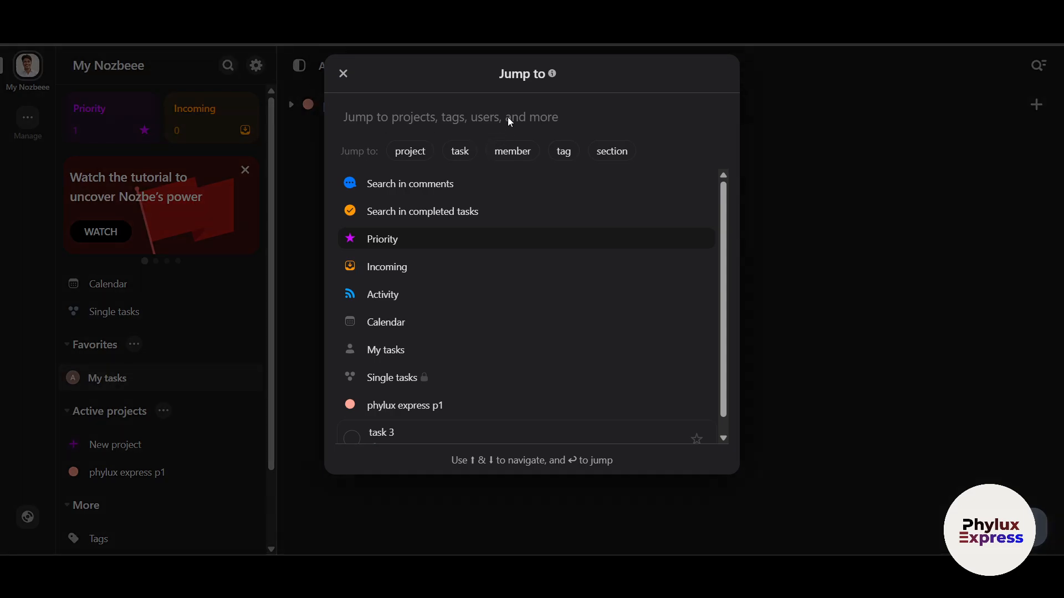
pyautogui.write('scr')
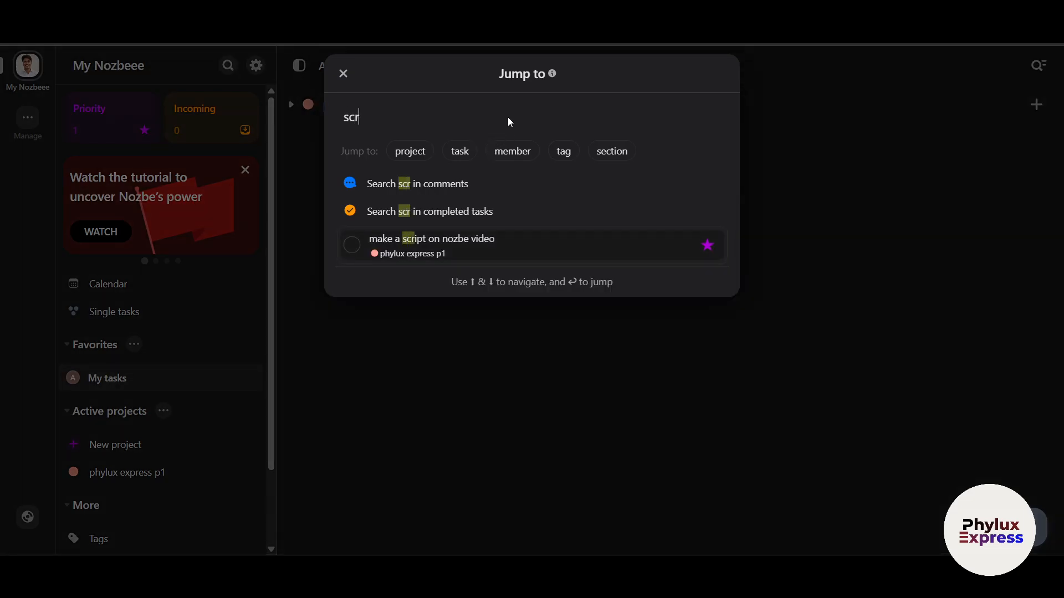
pyautogui.write('ipt')
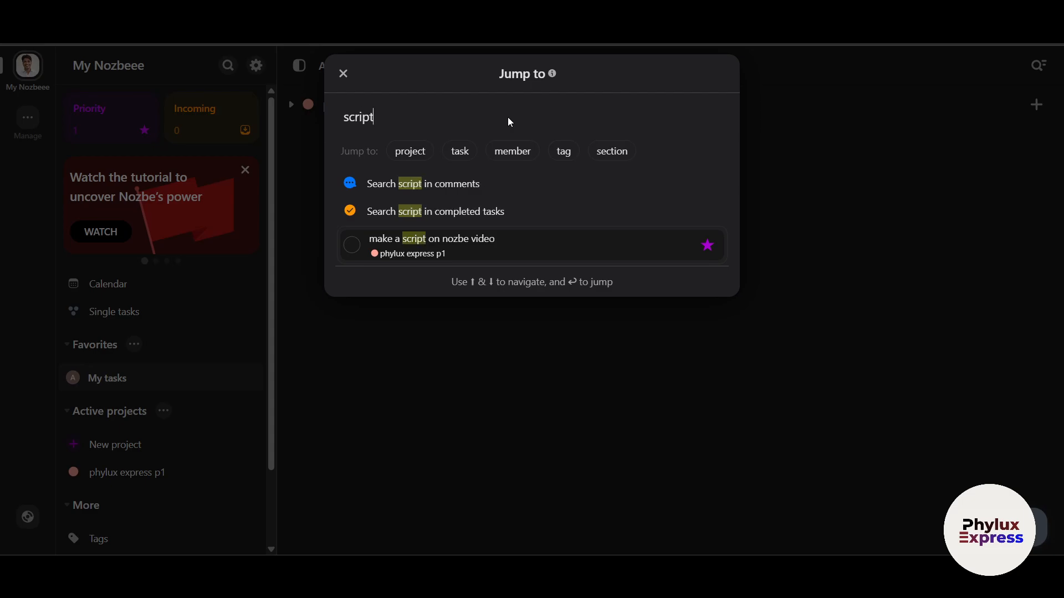
pyautogui.click(457, 254)
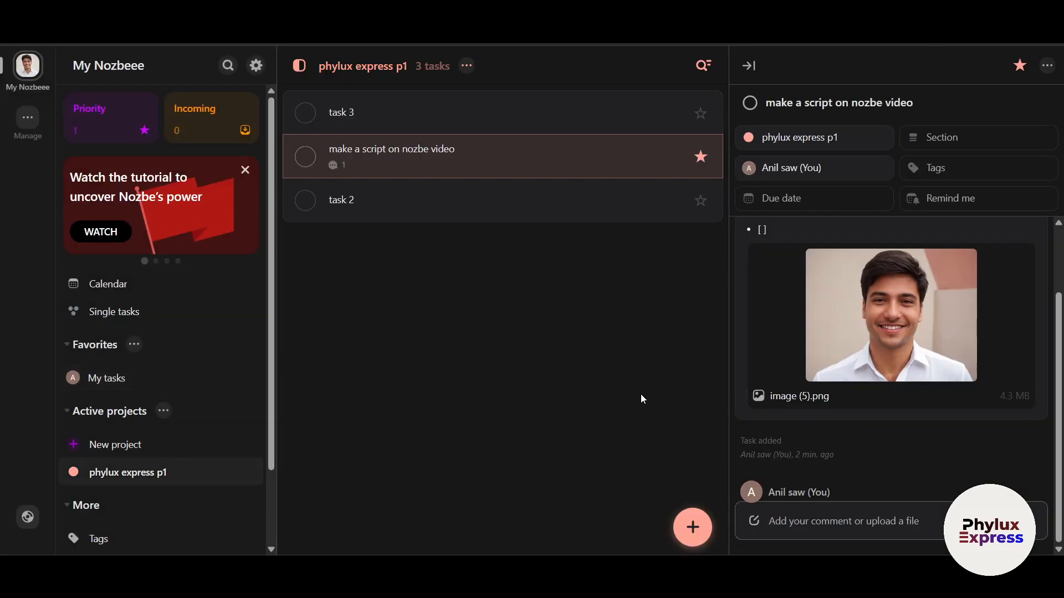
pyautogui.click(1047, 65)
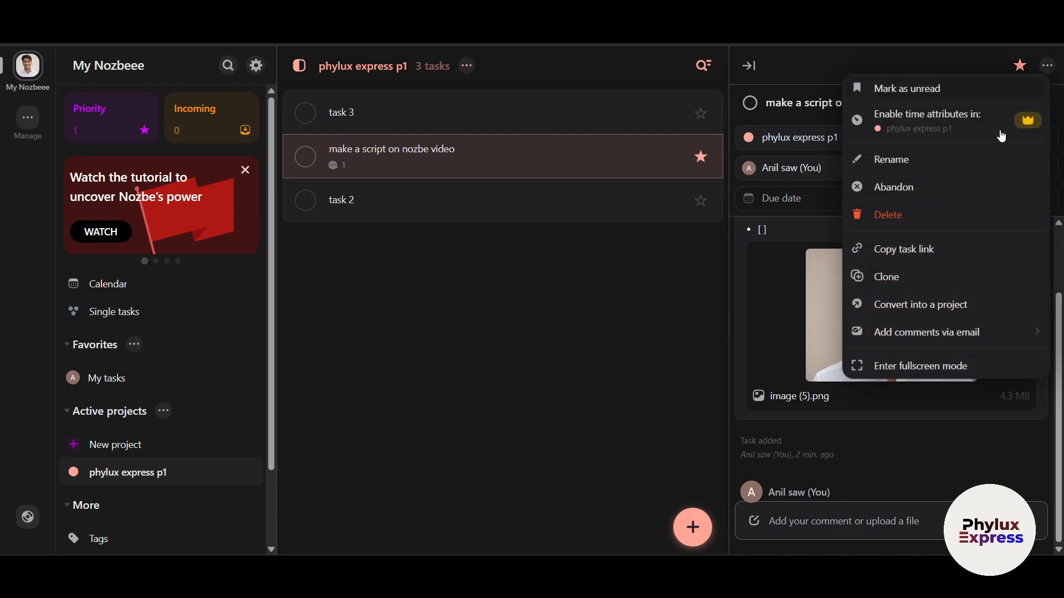
pyautogui.click(565, 186)
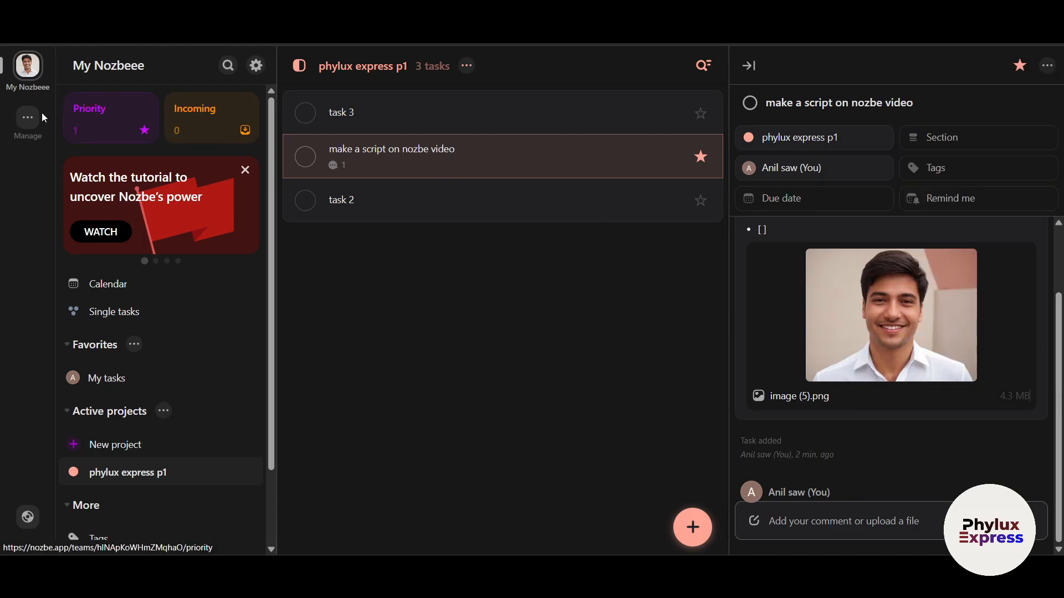
# - Add single tasks 'to list 1' and 'to list 2' in the Single tasks list
pyautogui.click(28, 117)
pyautogui.click(497, 405)
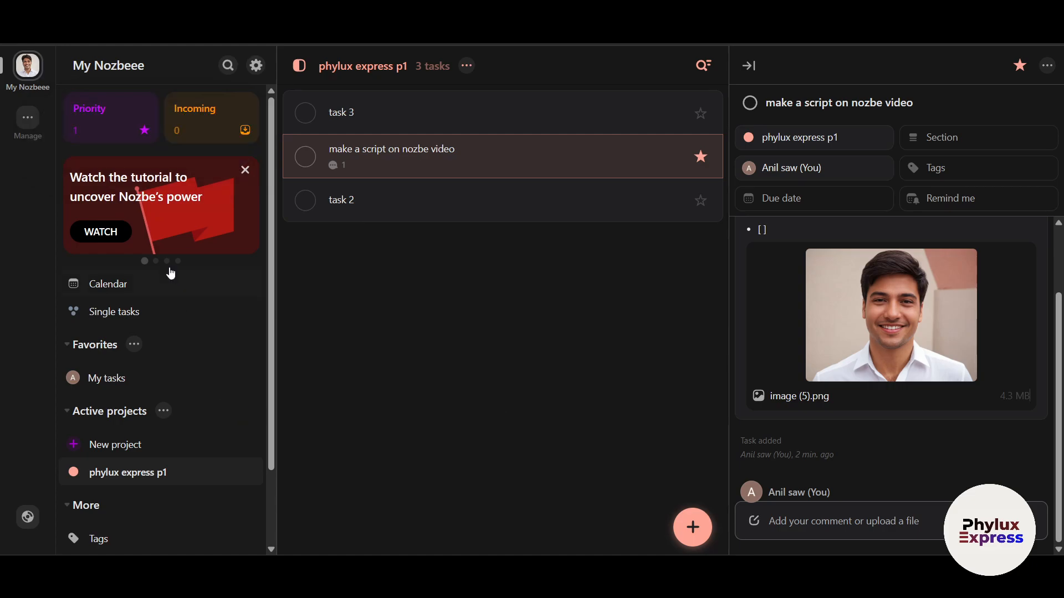
pyautogui.click(120, 315)
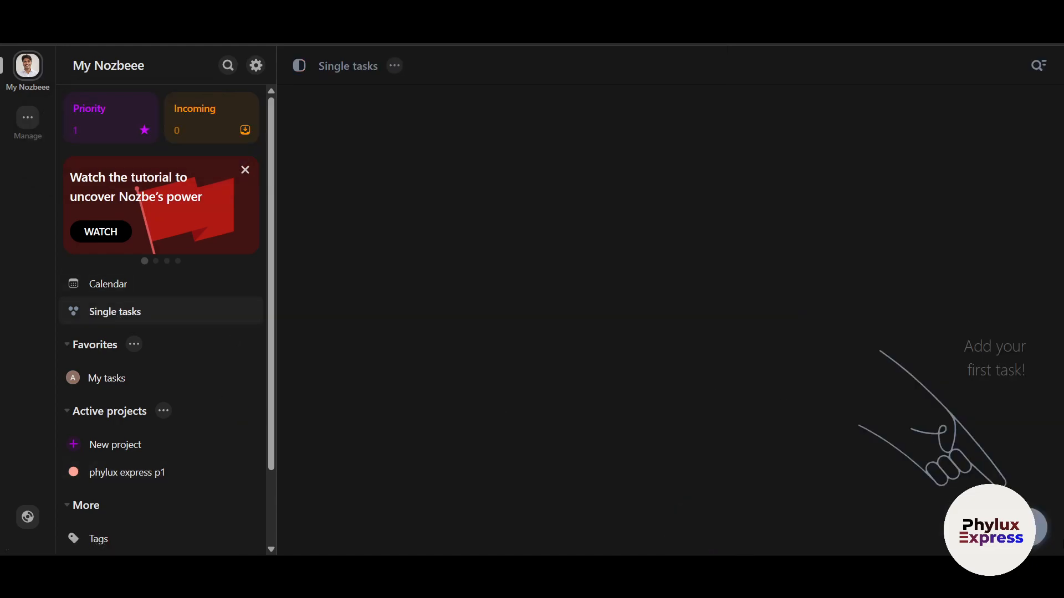
pyautogui.moveTo(1027, 527)
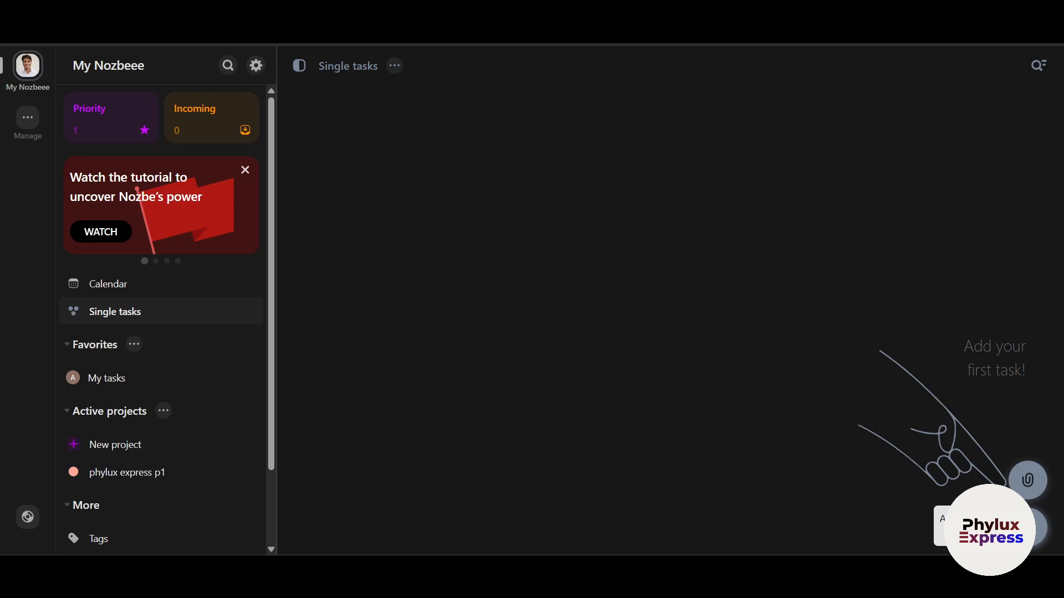
pyautogui.click(1028, 527)
pyautogui.write('to list 1')
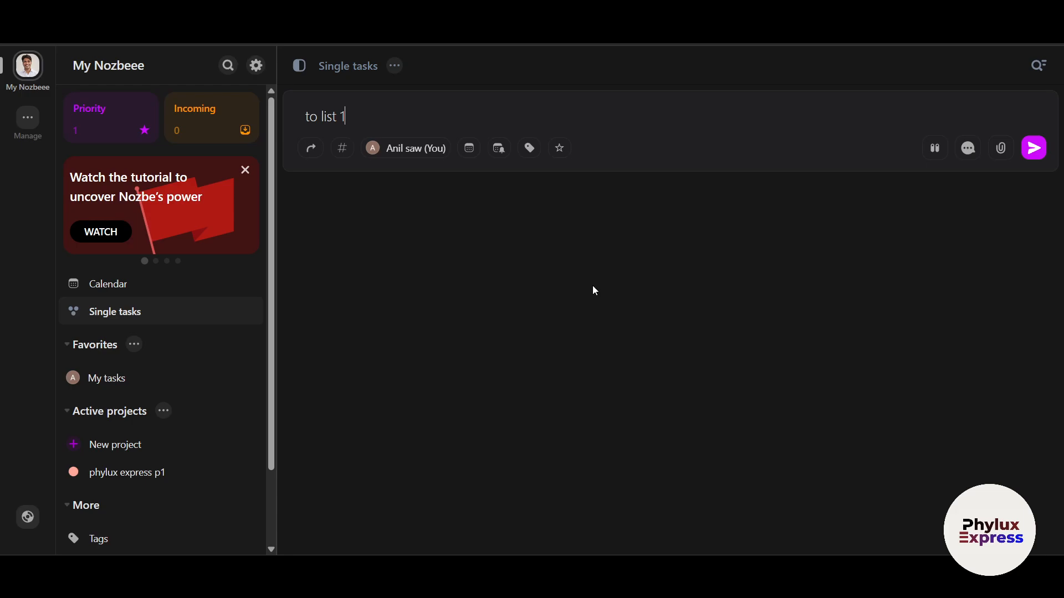
pyautogui.press('Return')
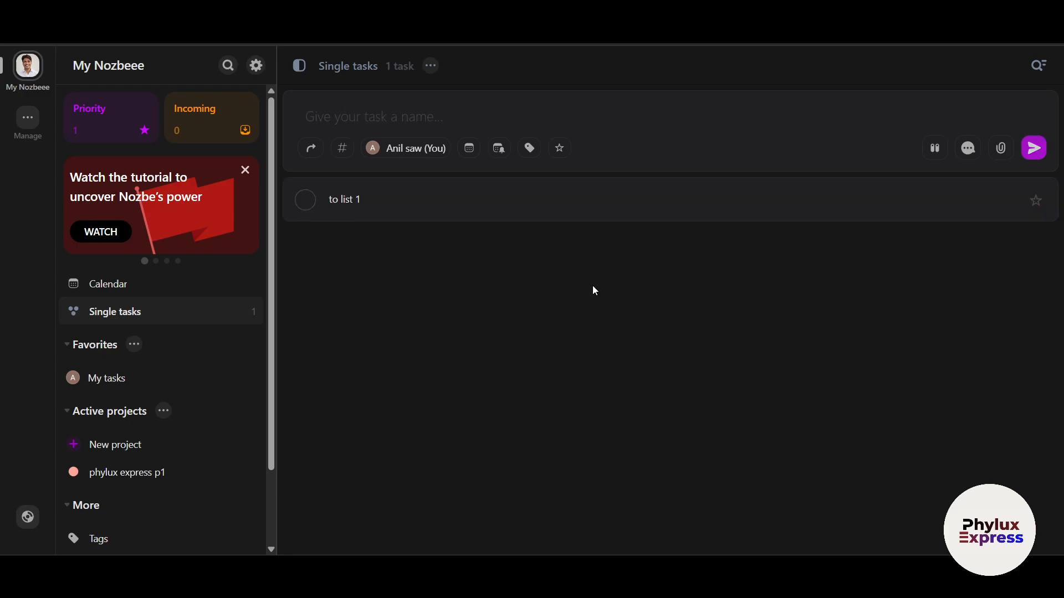
pyautogui.write('to list')
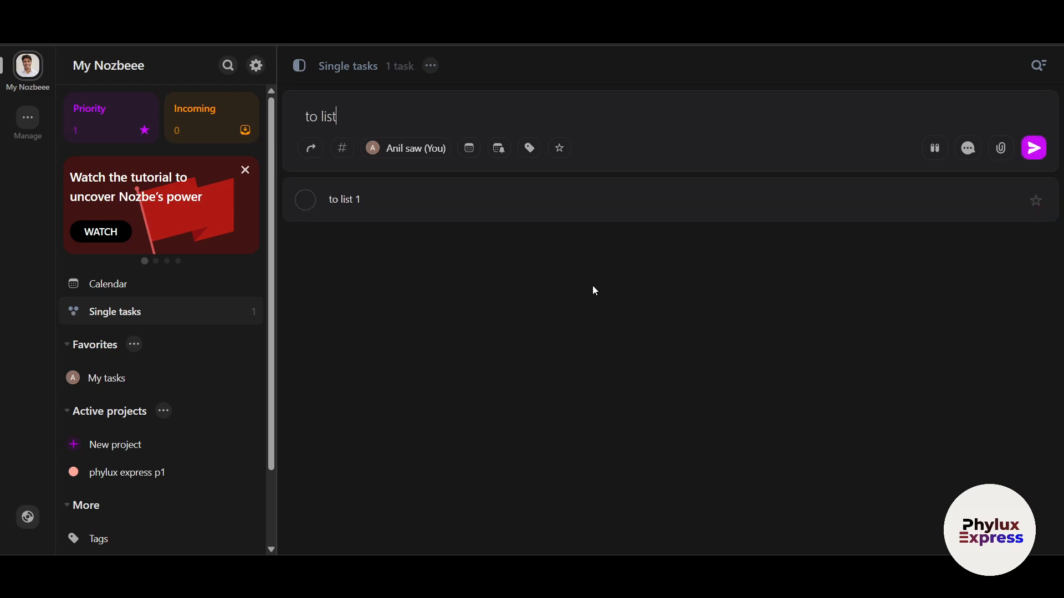
pyautogui.write(' 2')
pyautogui.press('Return')
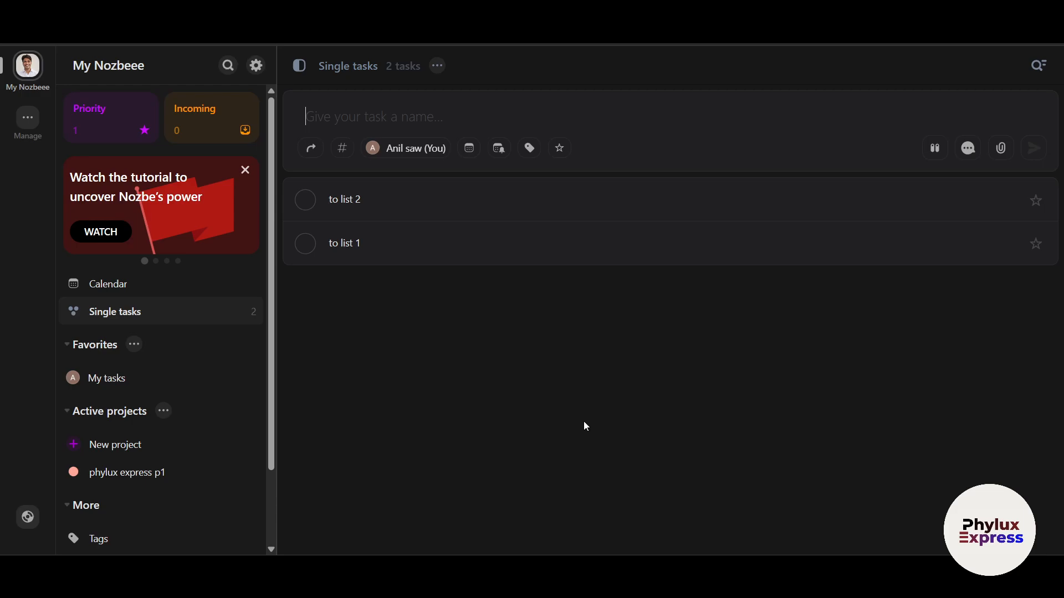
# - Mark 'to list 2' and 'to list 1' completed, then return to phylux express p1
pyautogui.click(307, 200)
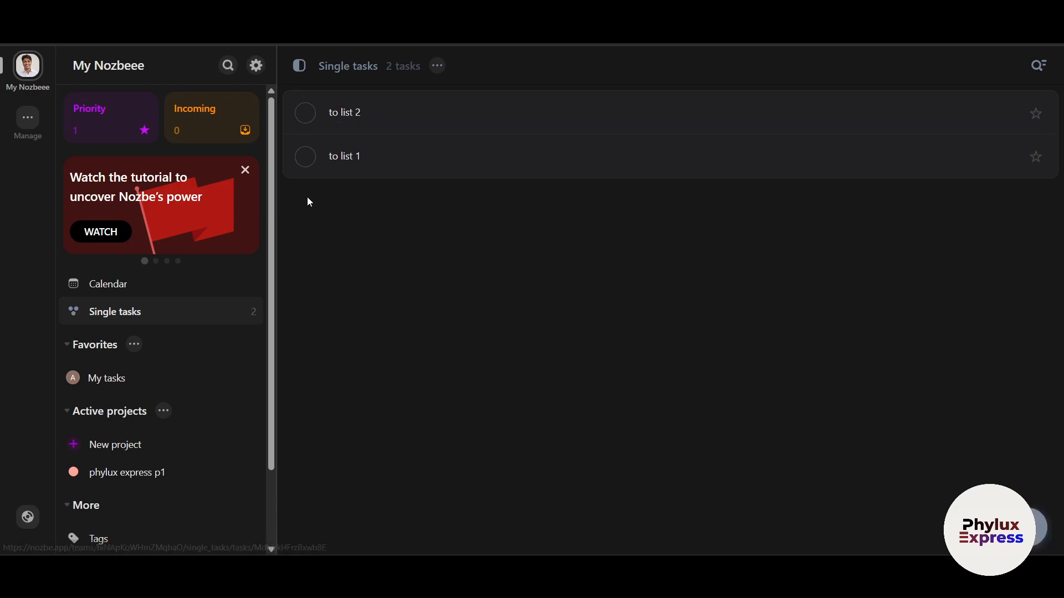
pyautogui.click(304, 112)
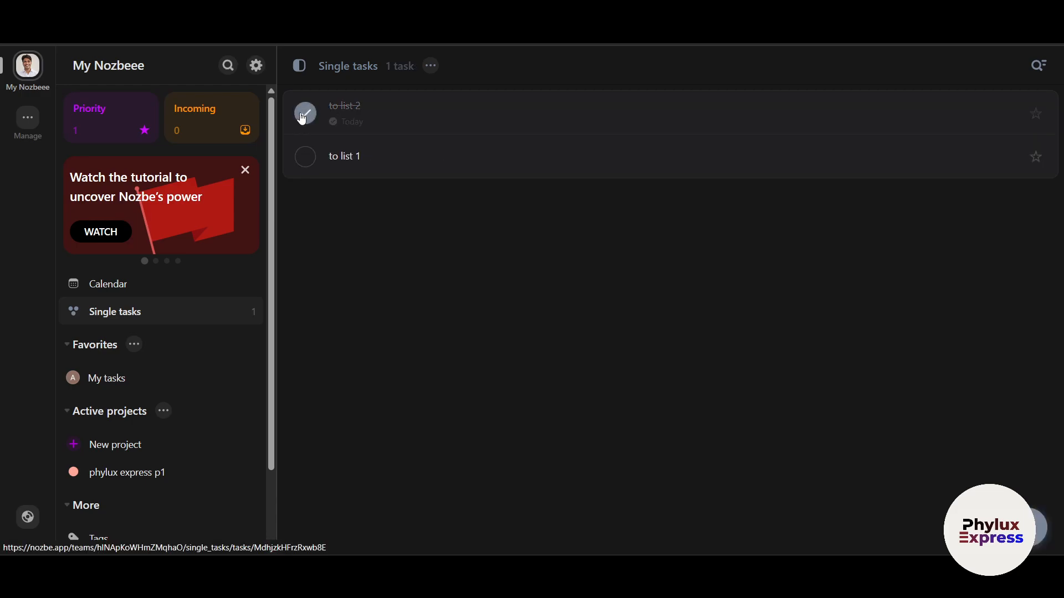
pyautogui.click(309, 160)
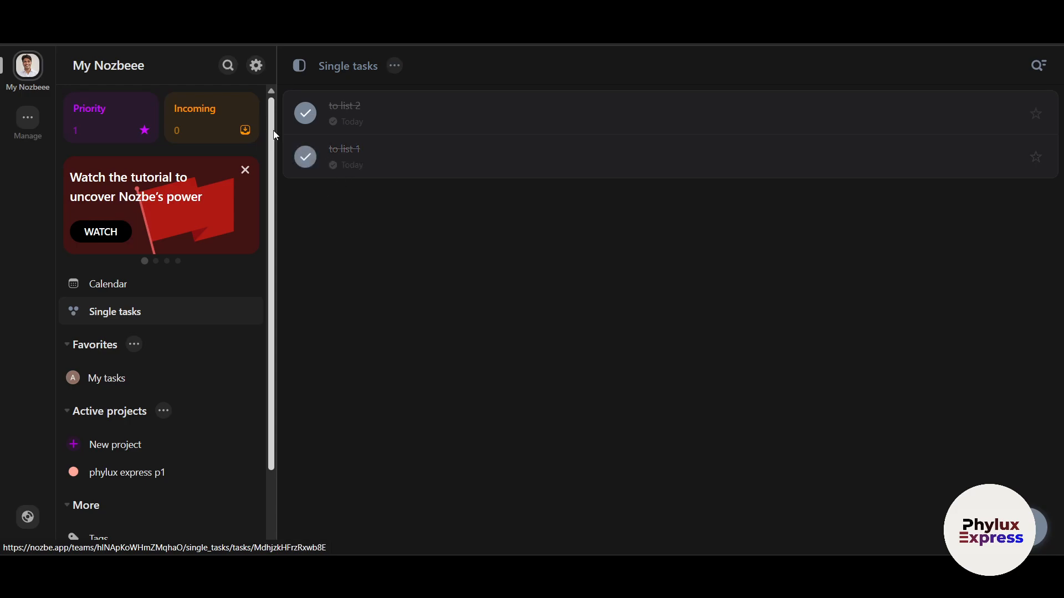
pyautogui.click(124, 471)
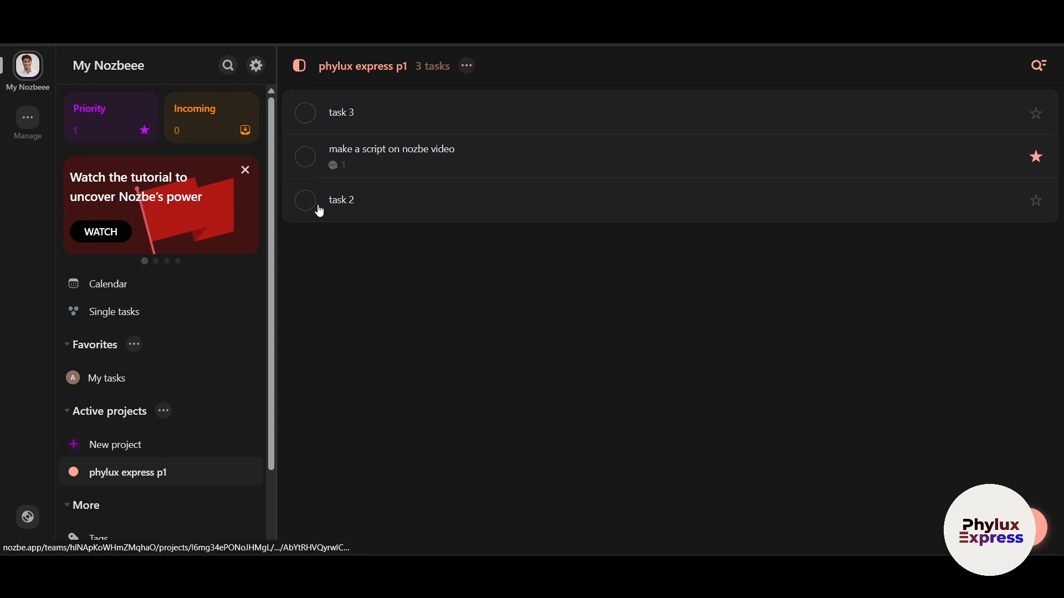
# - Mark the script task done, view task 3's details, then reopen the script task
pyautogui.click(306, 156)
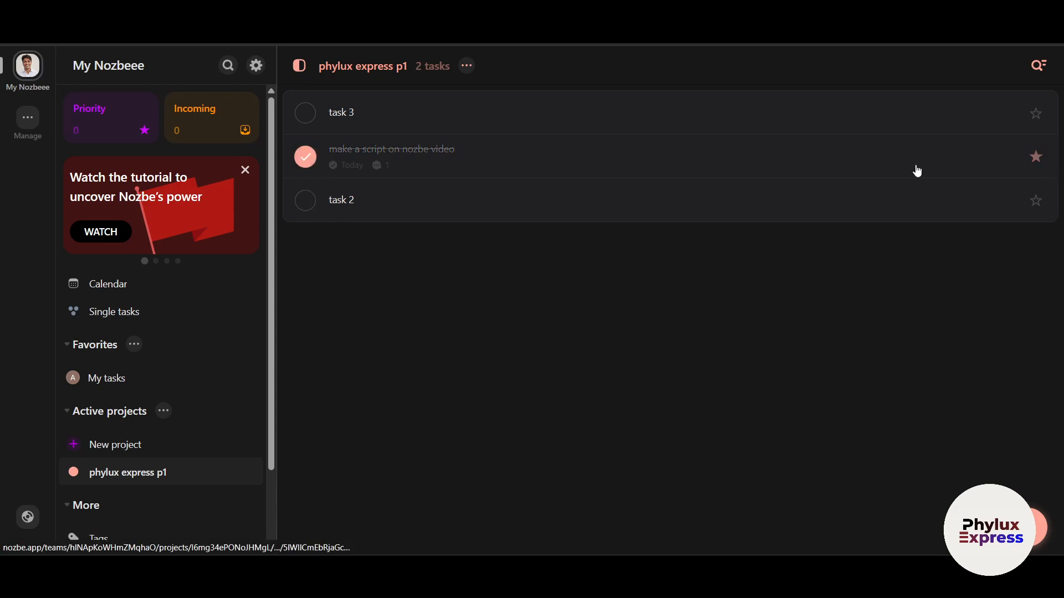
pyautogui.click(408, 114)
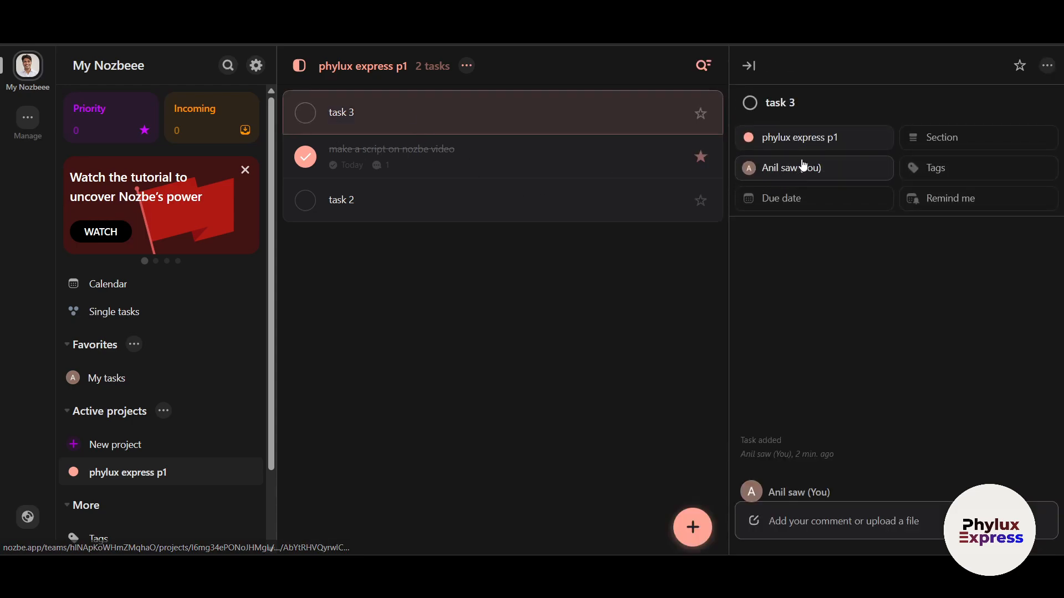
pyautogui.click(304, 160)
# - Remove the last task from the Priority list and return to phylux express p1
pyautogui.click(92, 114)
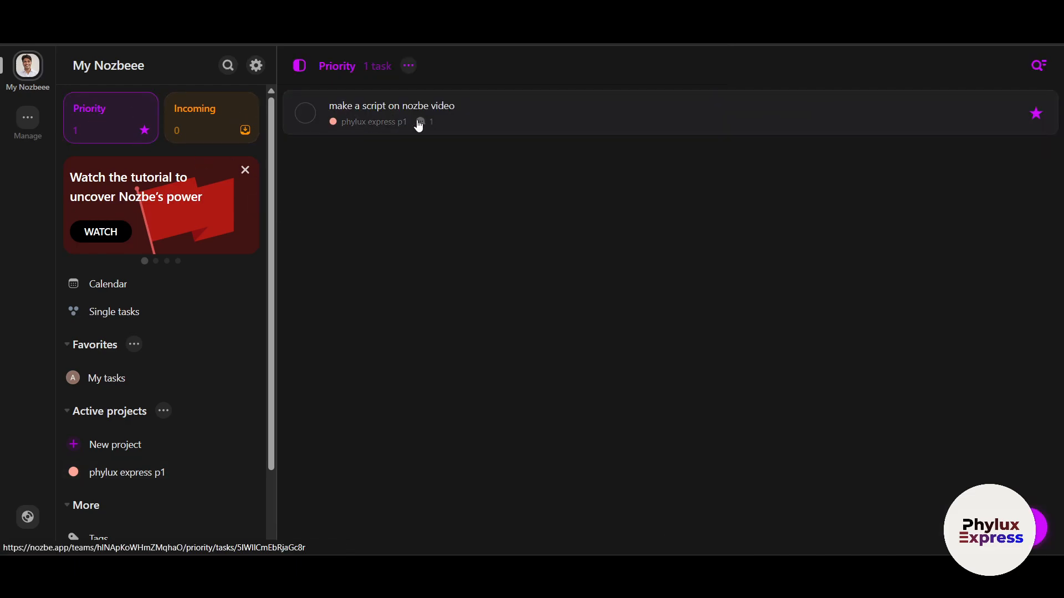
pyautogui.click(1036, 114)
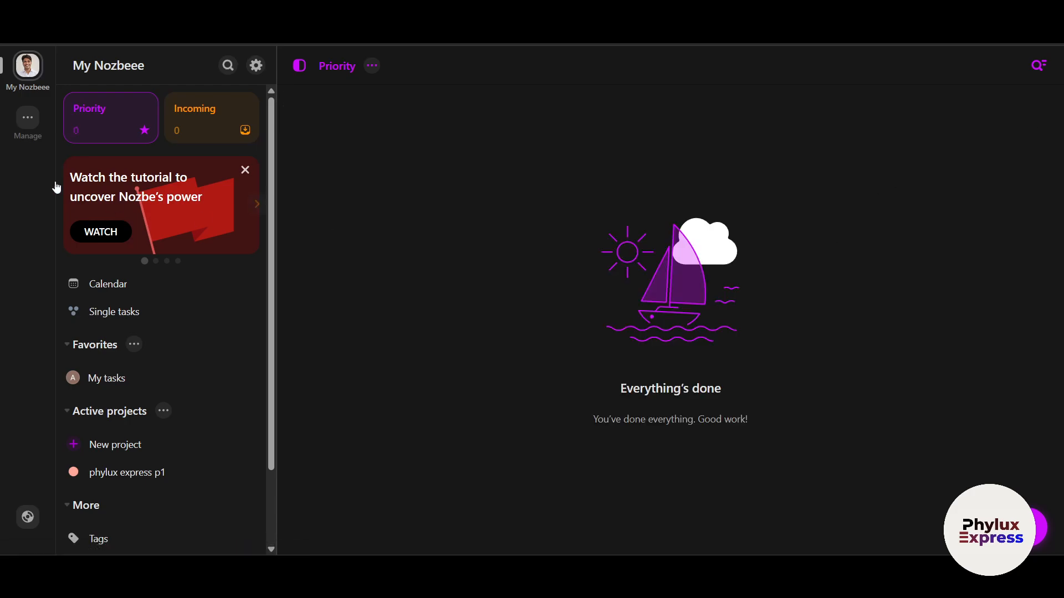
pyautogui.click(154, 477)
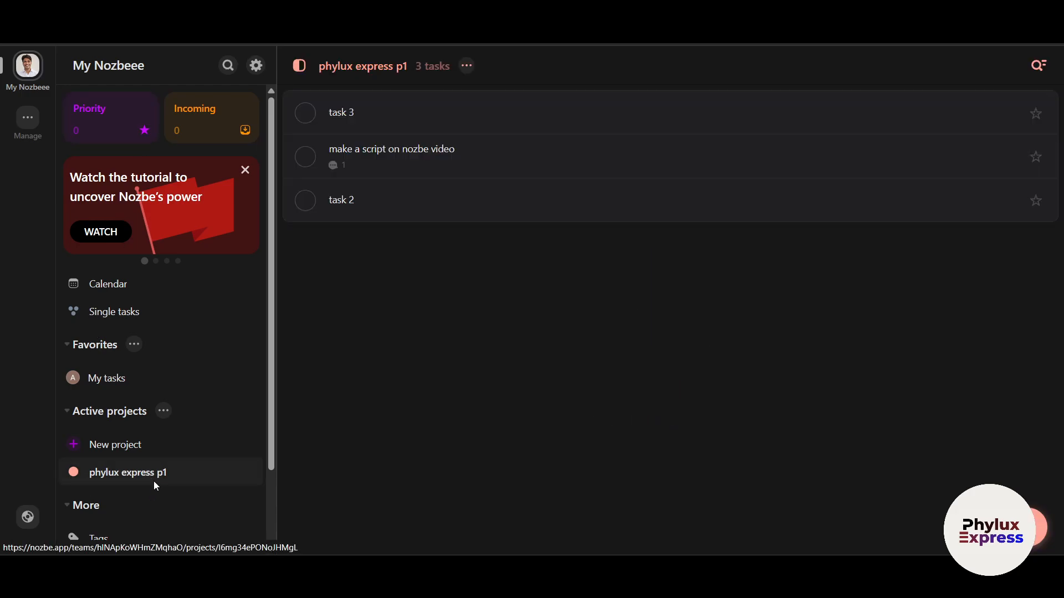
# - Star task 3 as a priority, check Incoming, and open task 3's details from Priority
pyautogui.click(1036, 114)
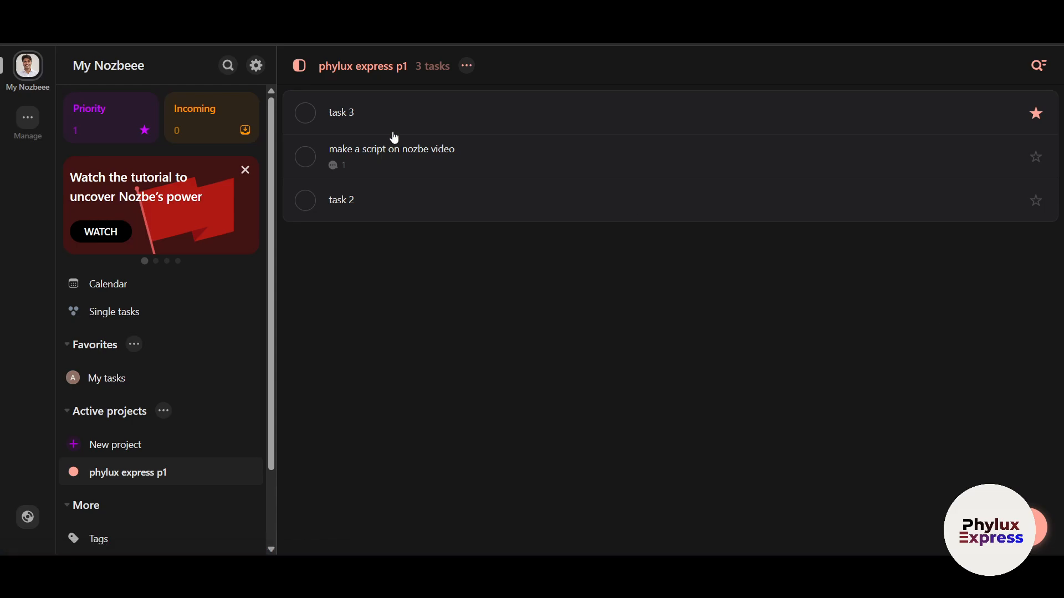
pyautogui.click(113, 131)
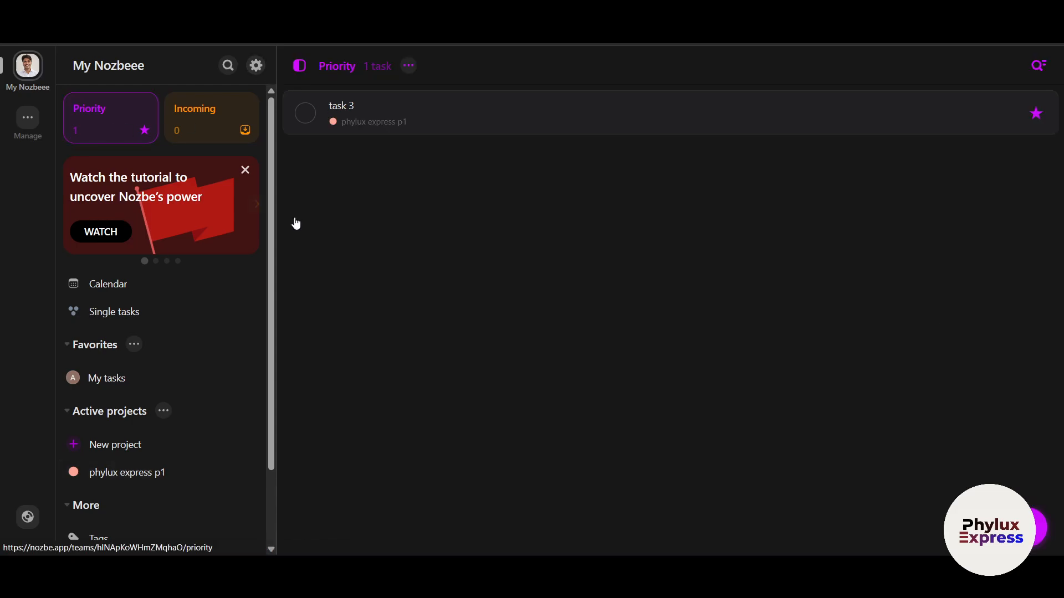
pyautogui.click(200, 125)
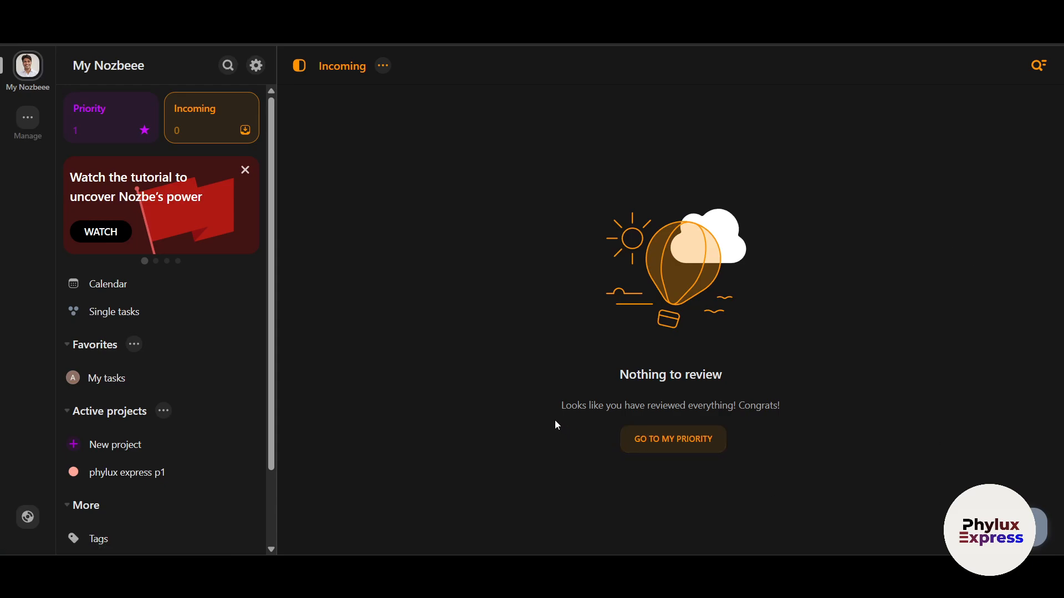
pyautogui.click(652, 450)
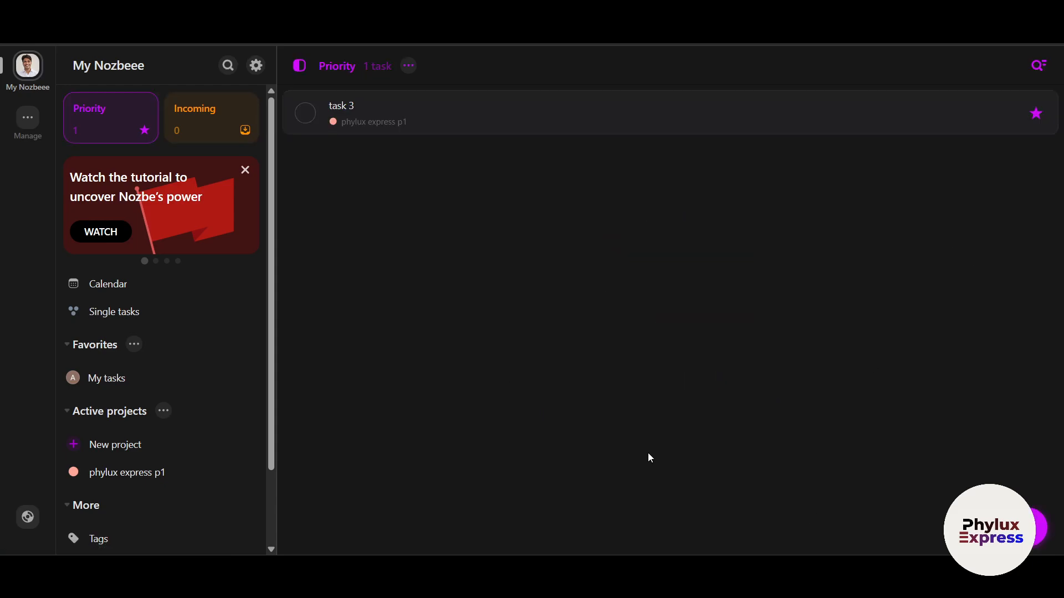
pyautogui.click(909, 132)
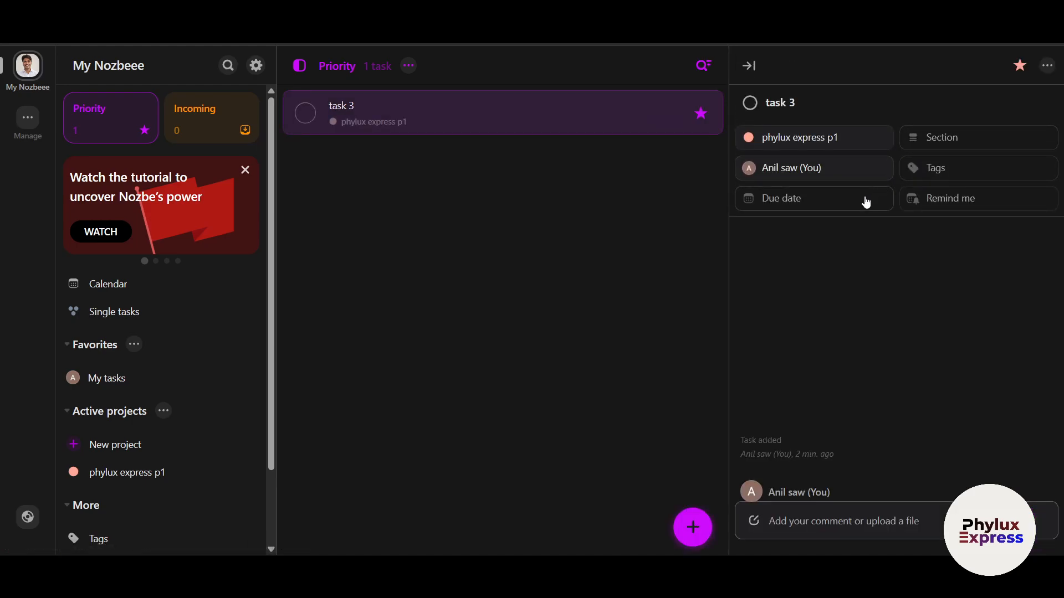
# - Explore task 3's options menu and try its fullscreen details view
pyautogui.click(1048, 66)
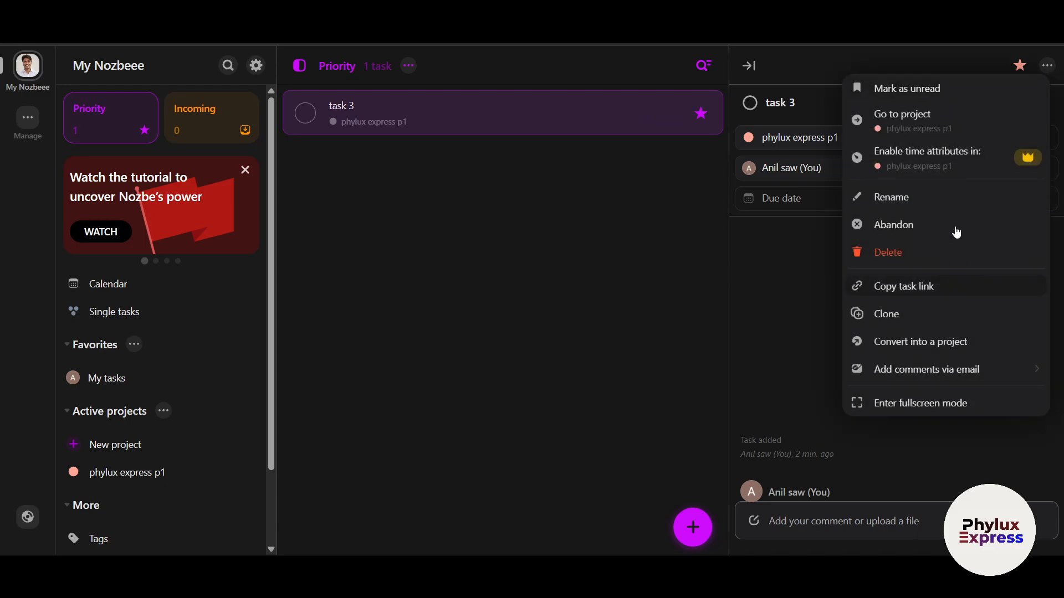
pyautogui.click(342, 409)
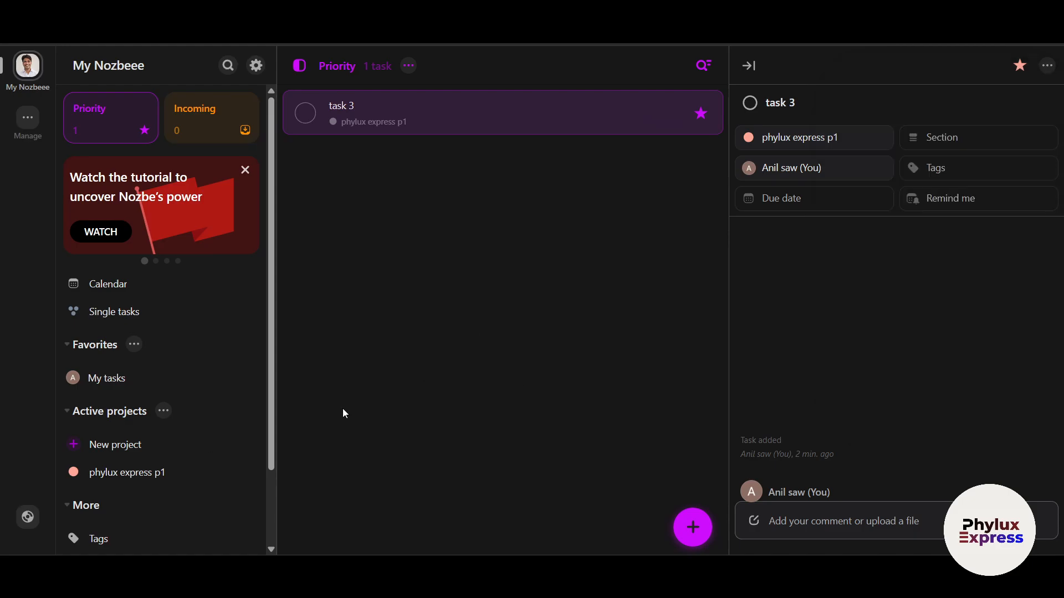
pyautogui.click(111, 472)
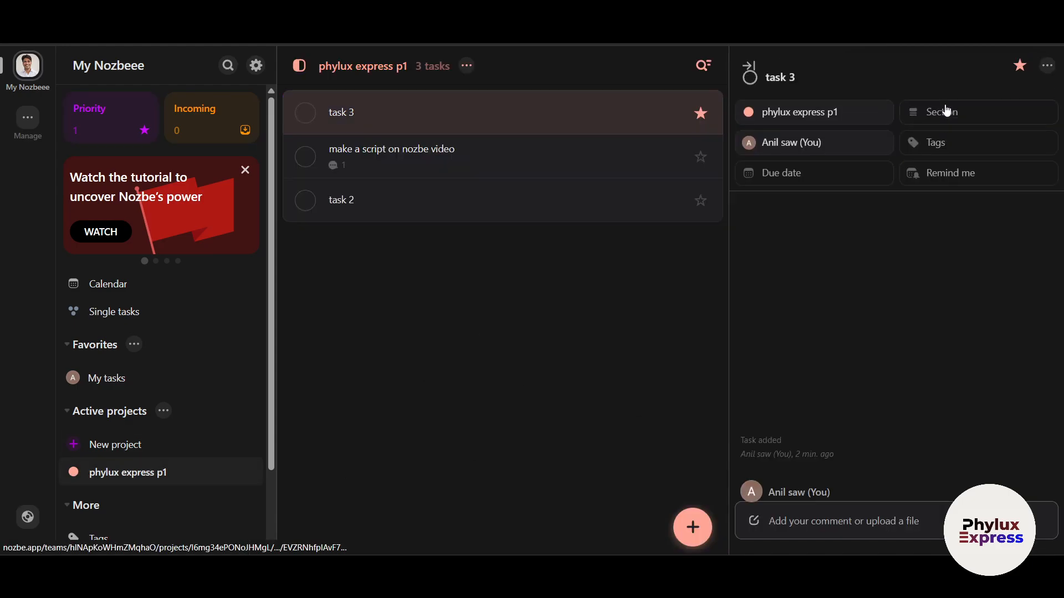
pyautogui.click(1047, 65)
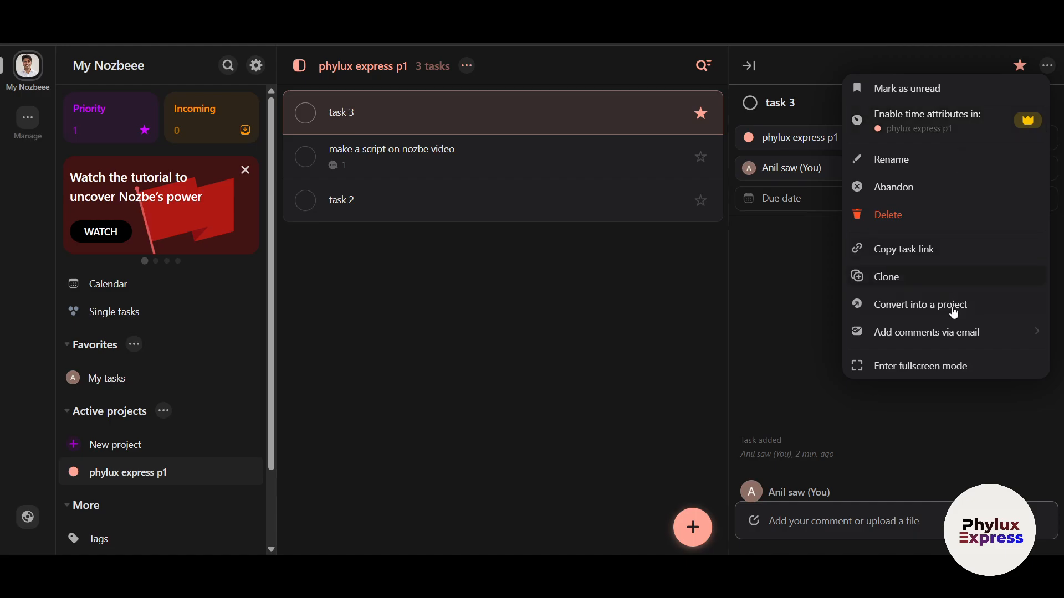
pyautogui.click(941, 368)
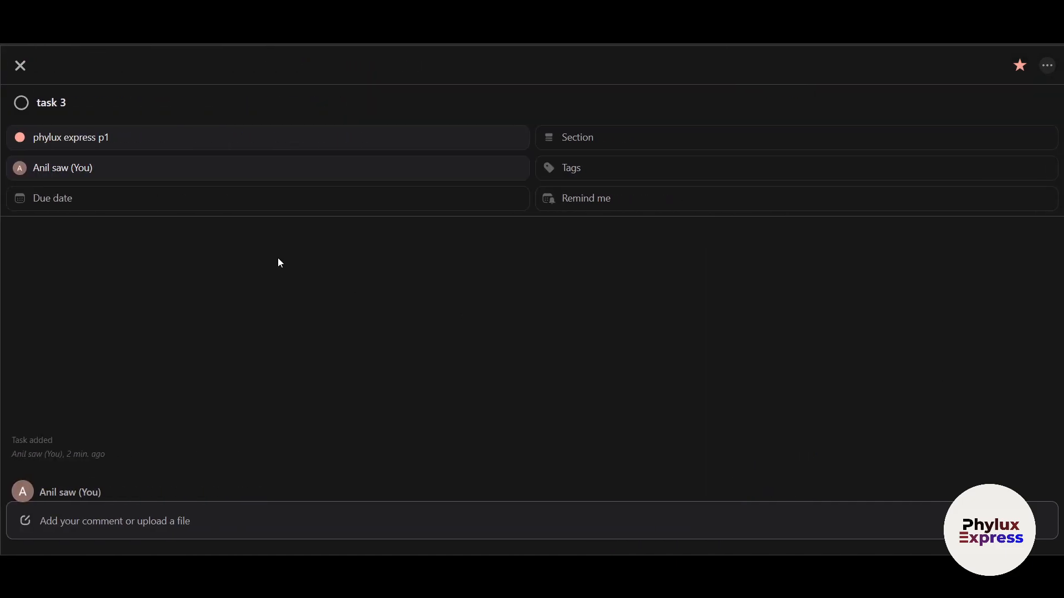
pyautogui.click(20, 66)
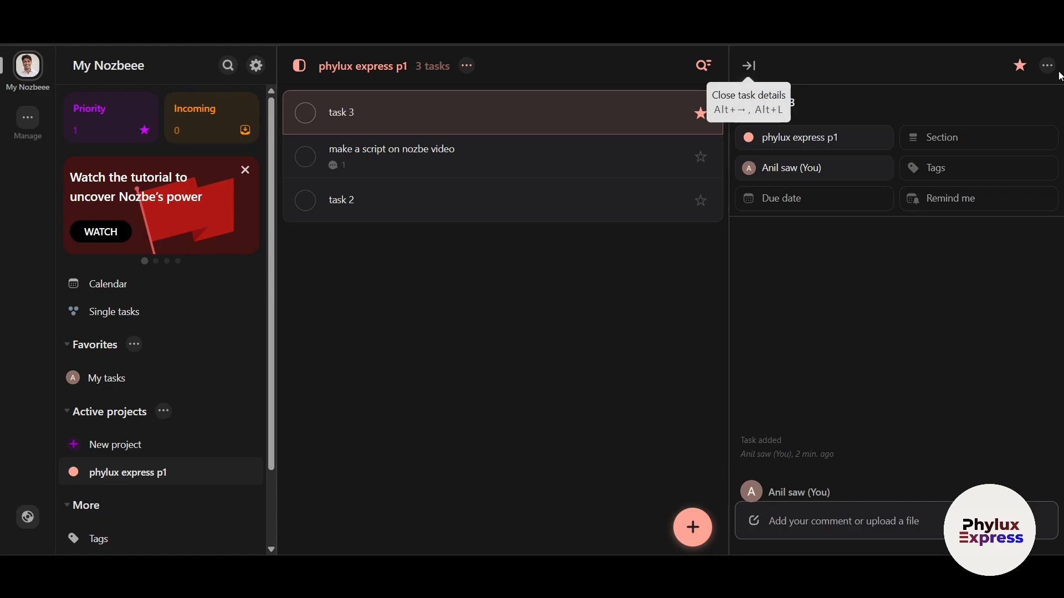
# - Delete task 3 permanently, confirming both deletion prompts
pyautogui.click(1051, 73)
pyautogui.click(881, 218)
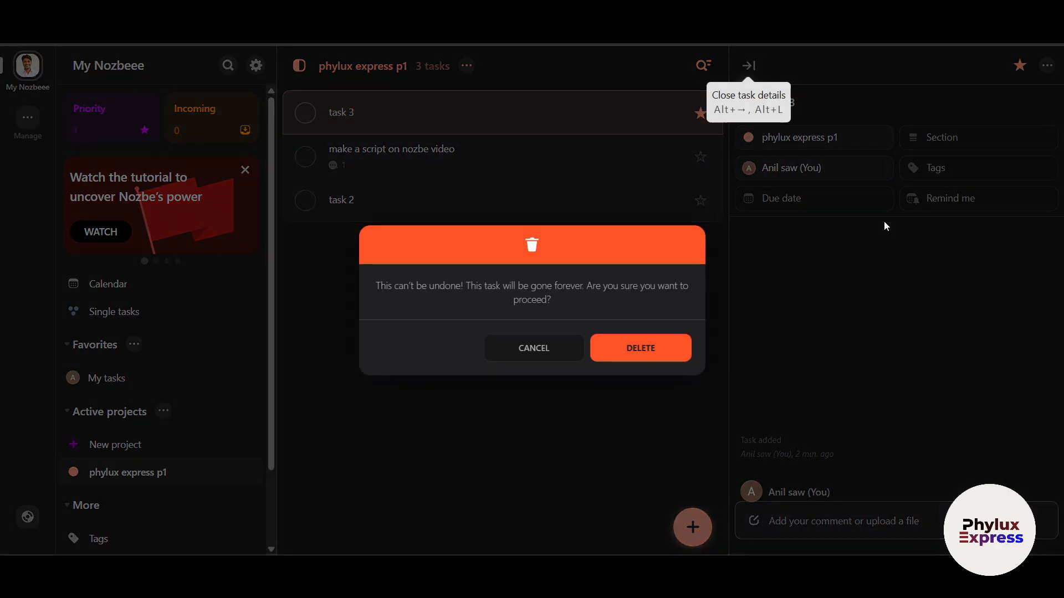
pyautogui.click(613, 354)
pyautogui.click(639, 392)
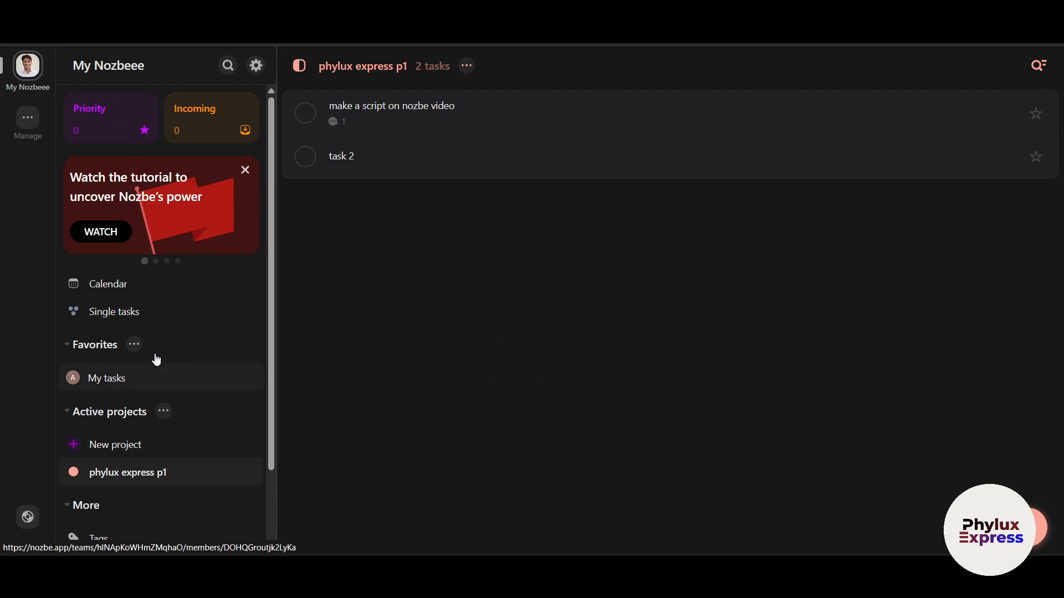
# - Look over the Calendar and the tasks assigned to me
pyautogui.scroll(-1, 117, 223)
pyautogui.click(115, 221)
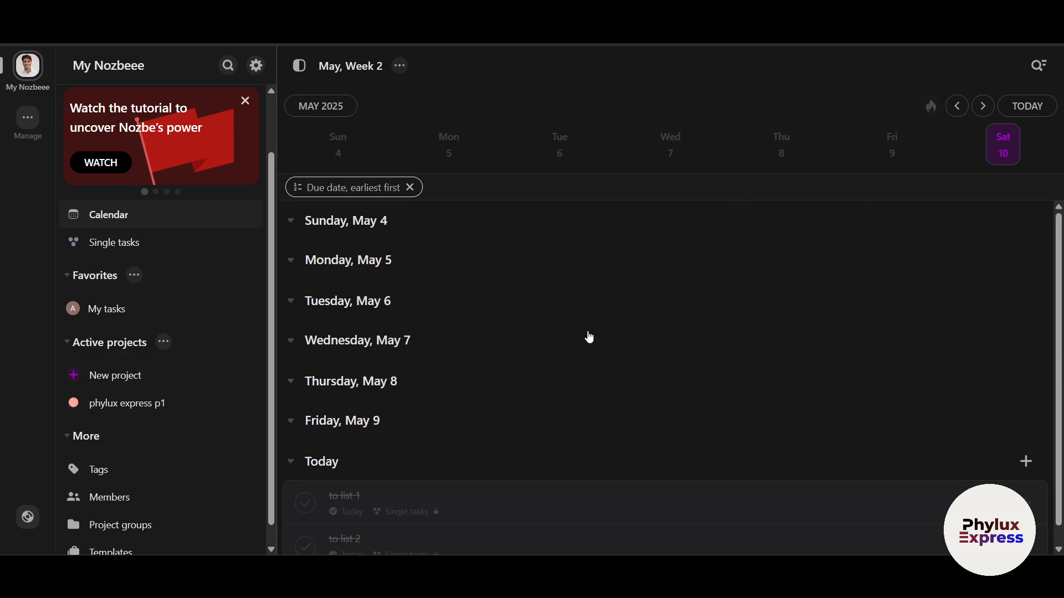
pyautogui.click(105, 306)
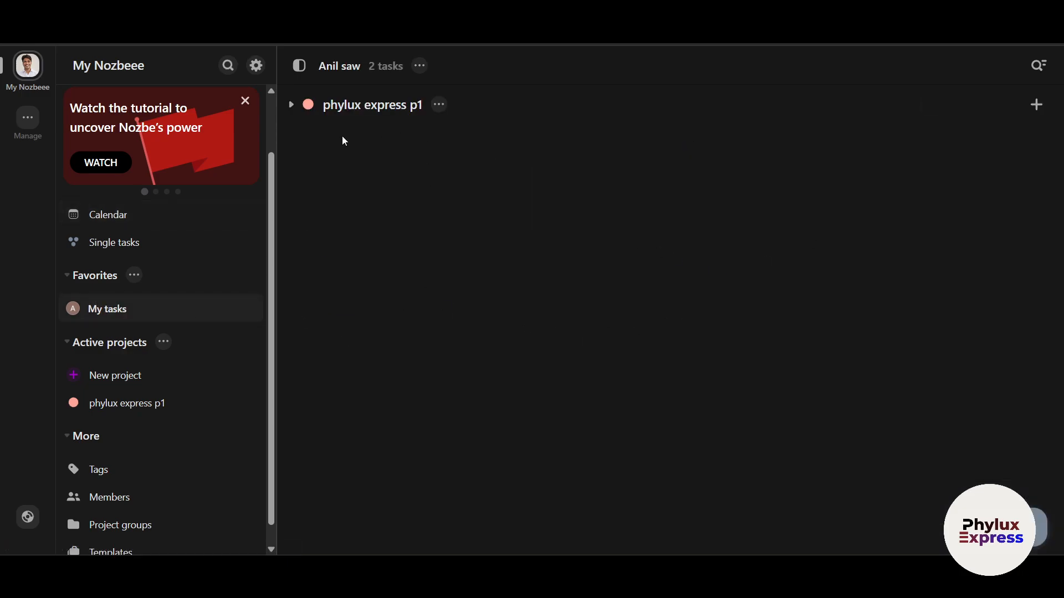
# - Set the script task's due date to today, 10 May, and view it in the Calendar
pyautogui.click(139, 406)
pyautogui.click(558, 120)
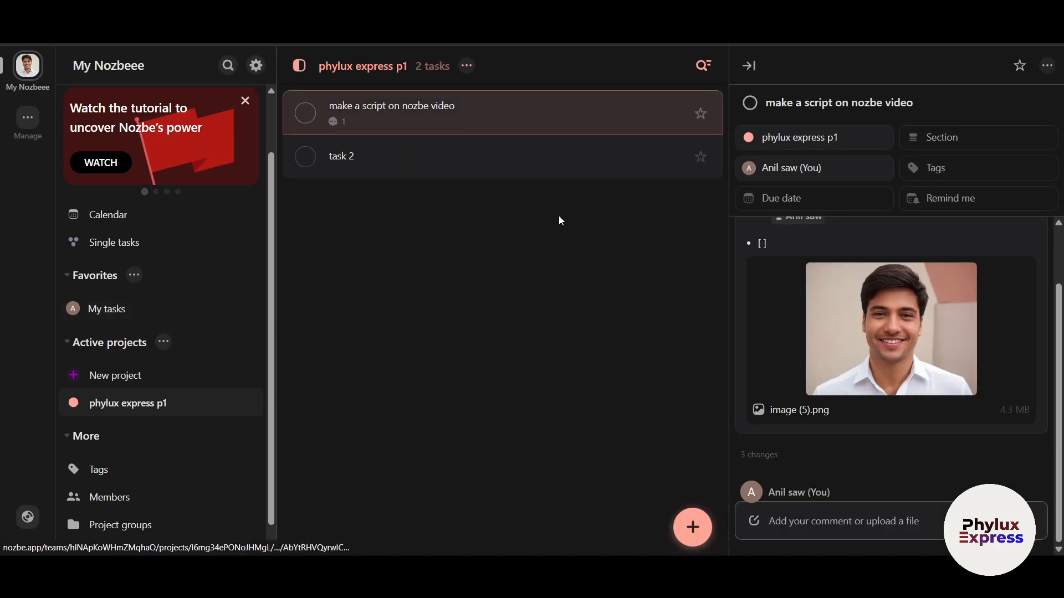
pyautogui.click(801, 196)
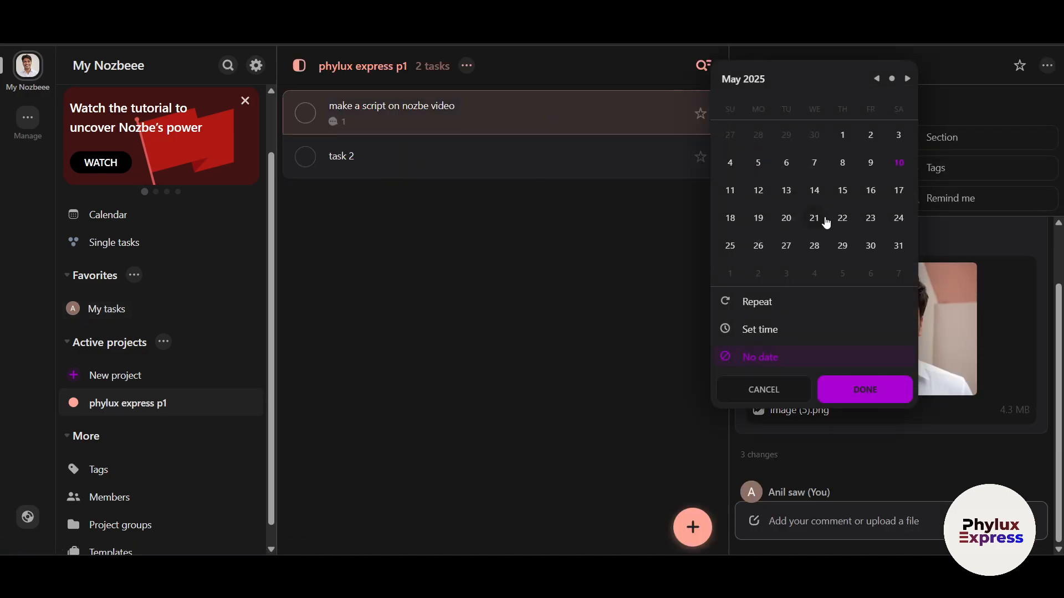
pyautogui.click(908, 166)
pyautogui.click(867, 396)
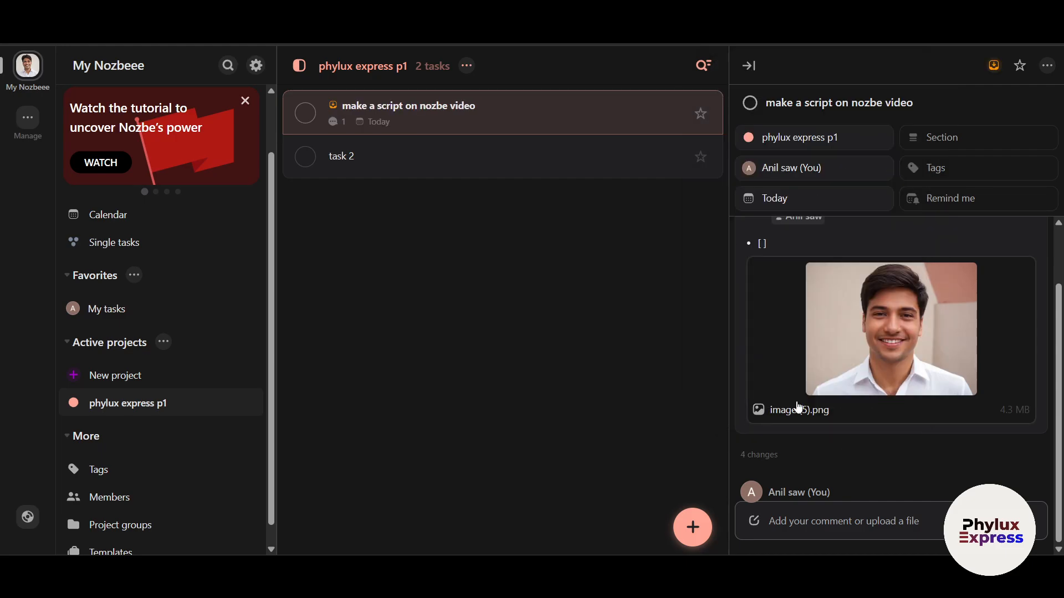
pyautogui.click(119, 215)
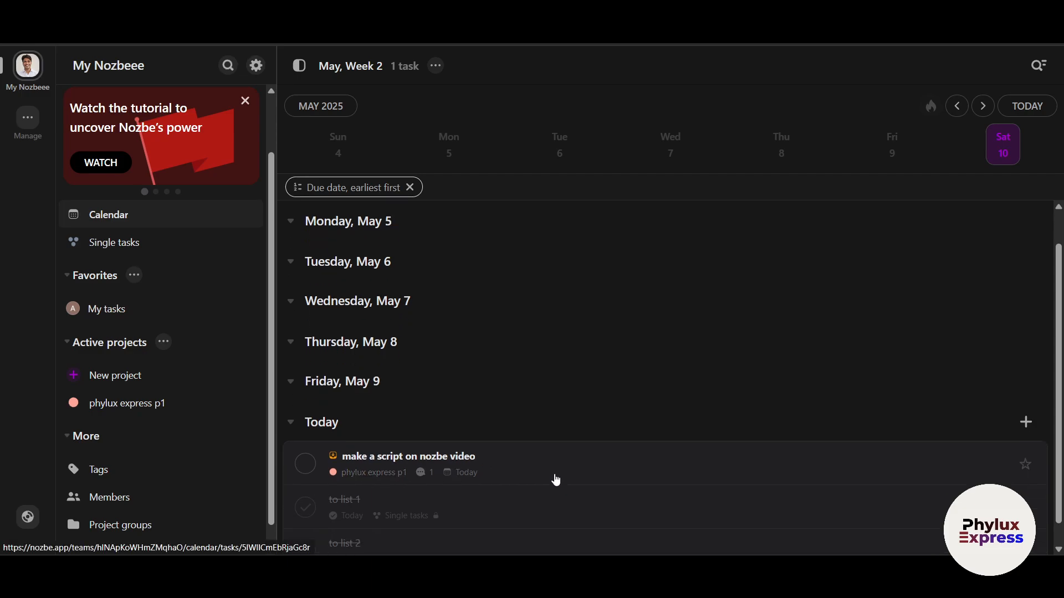
pyautogui.scroll(1, 547, 458)
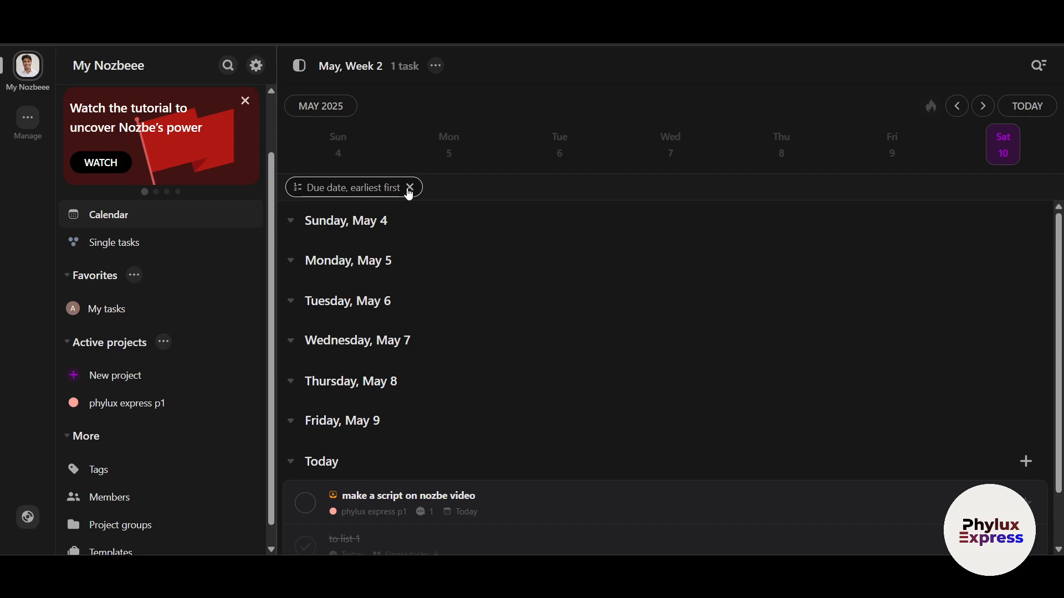
pyautogui.click(1024, 116)
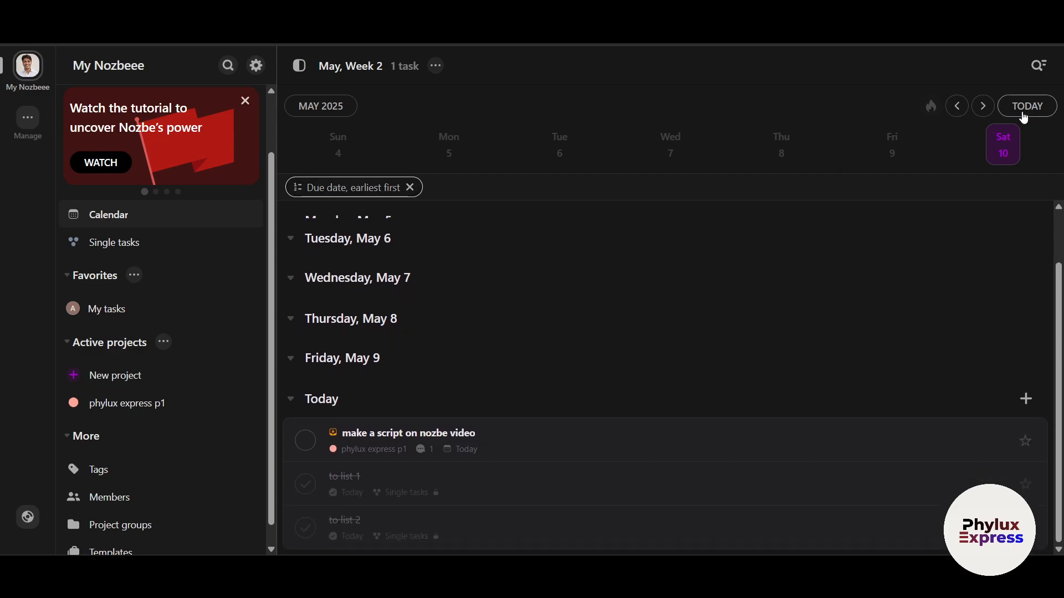
pyautogui.scroll(1, 456, 346)
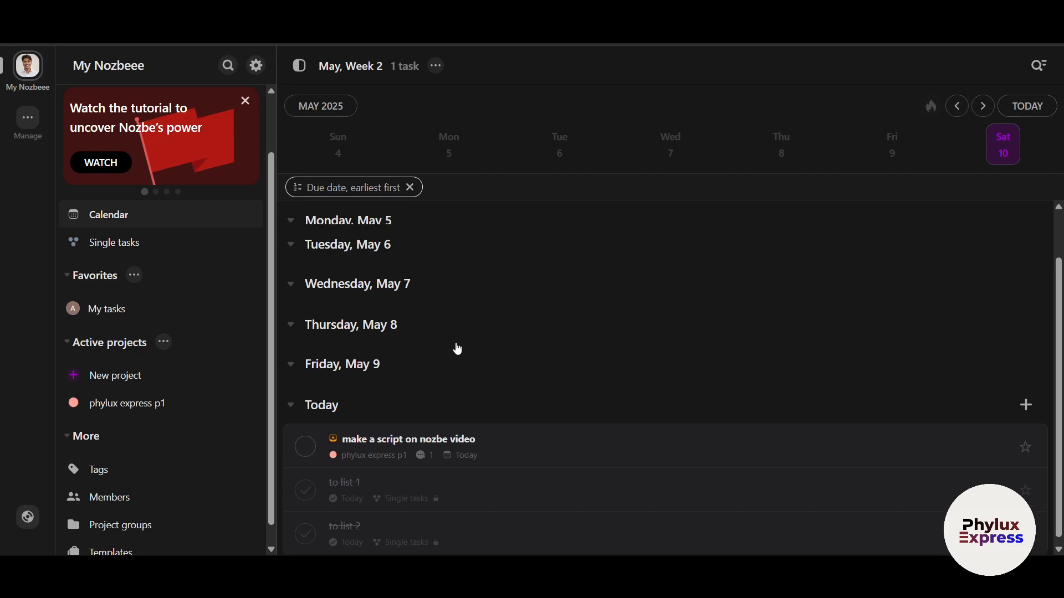
pyautogui.scroll(1, 182, 320)
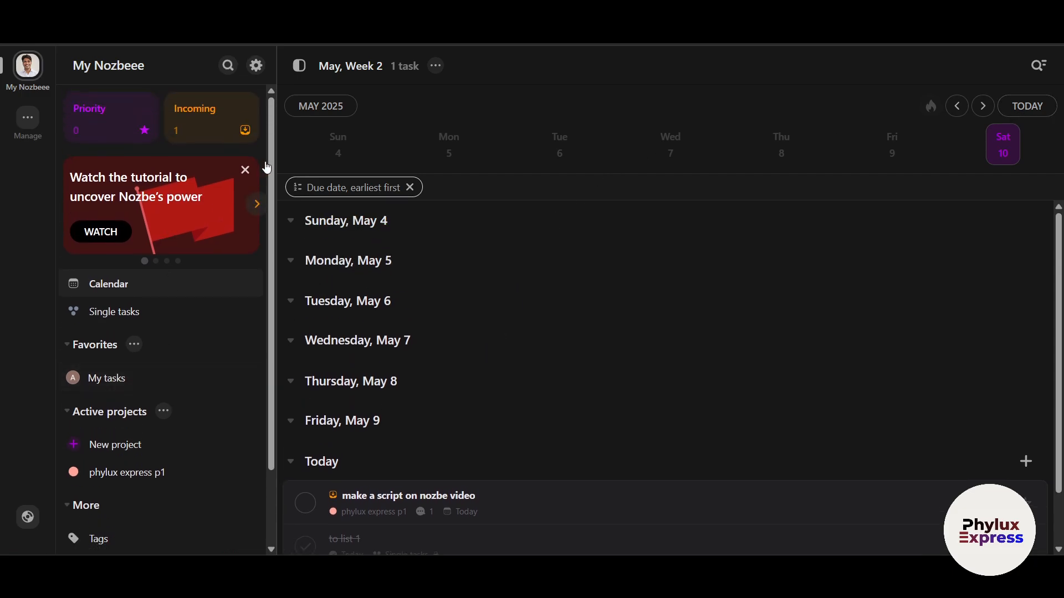
pyautogui.click(258, 206)
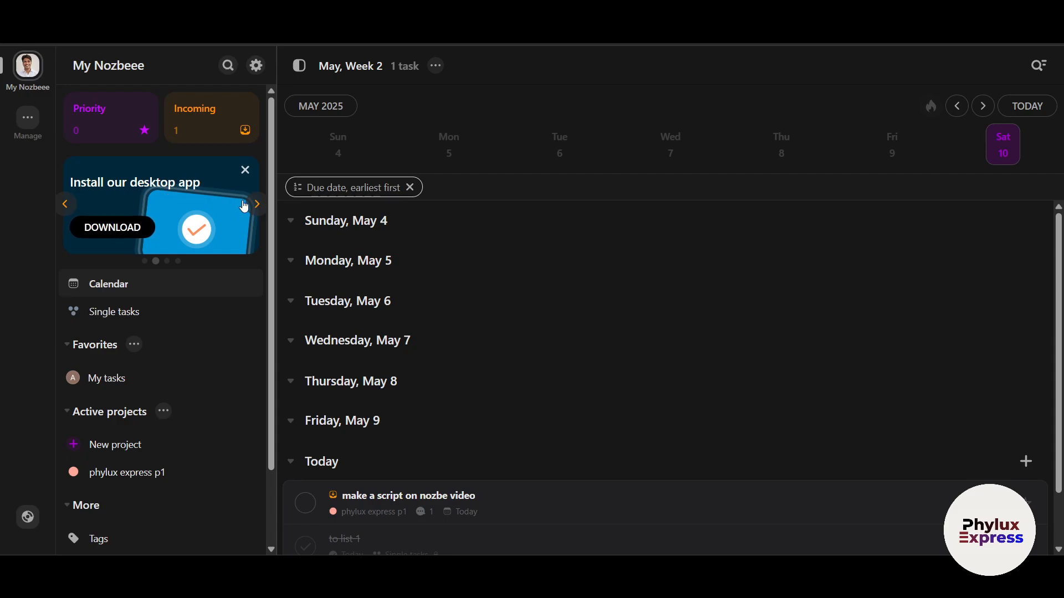
pyautogui.click(256, 206)
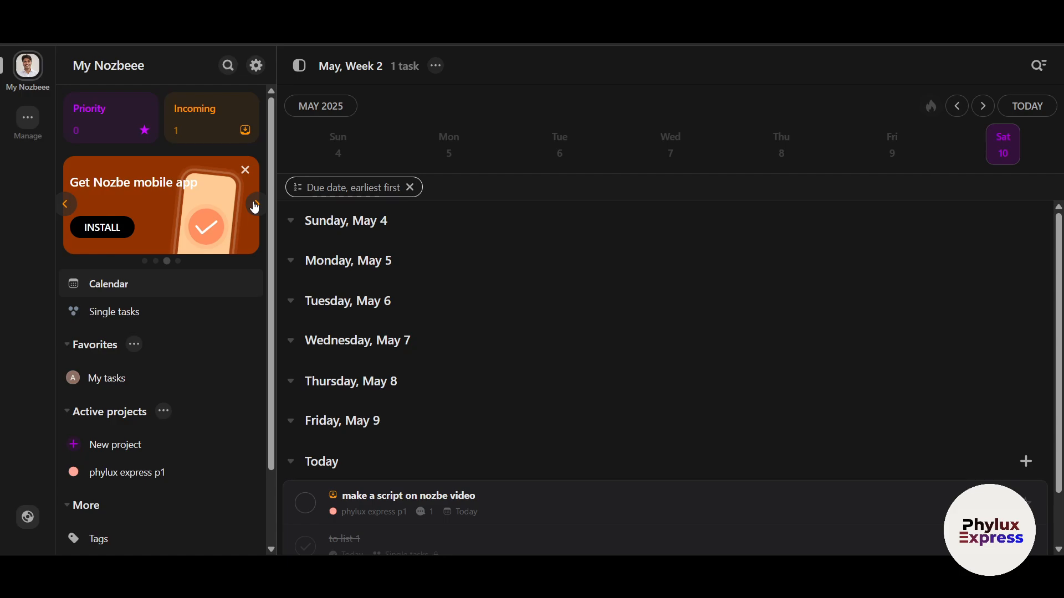
pyautogui.click(255, 206)
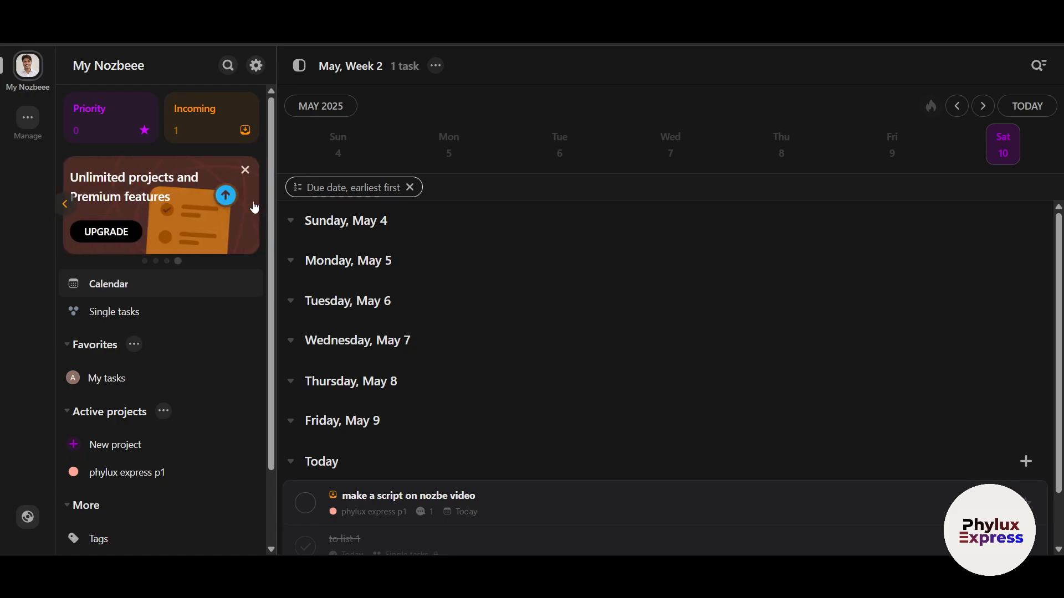
pyautogui.click(244, 170)
pyautogui.scroll(-2, 186, 510)
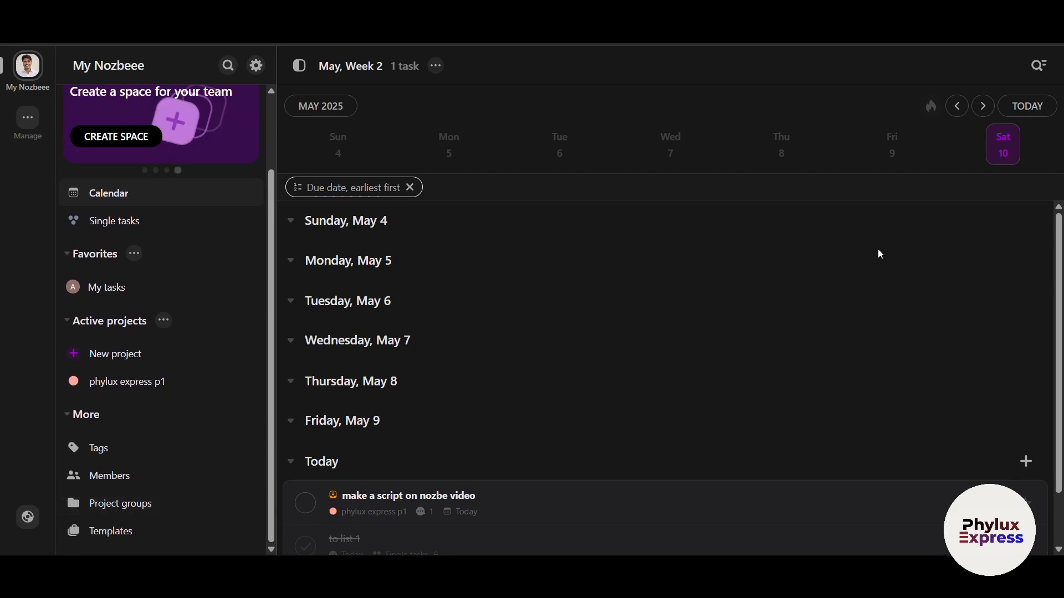